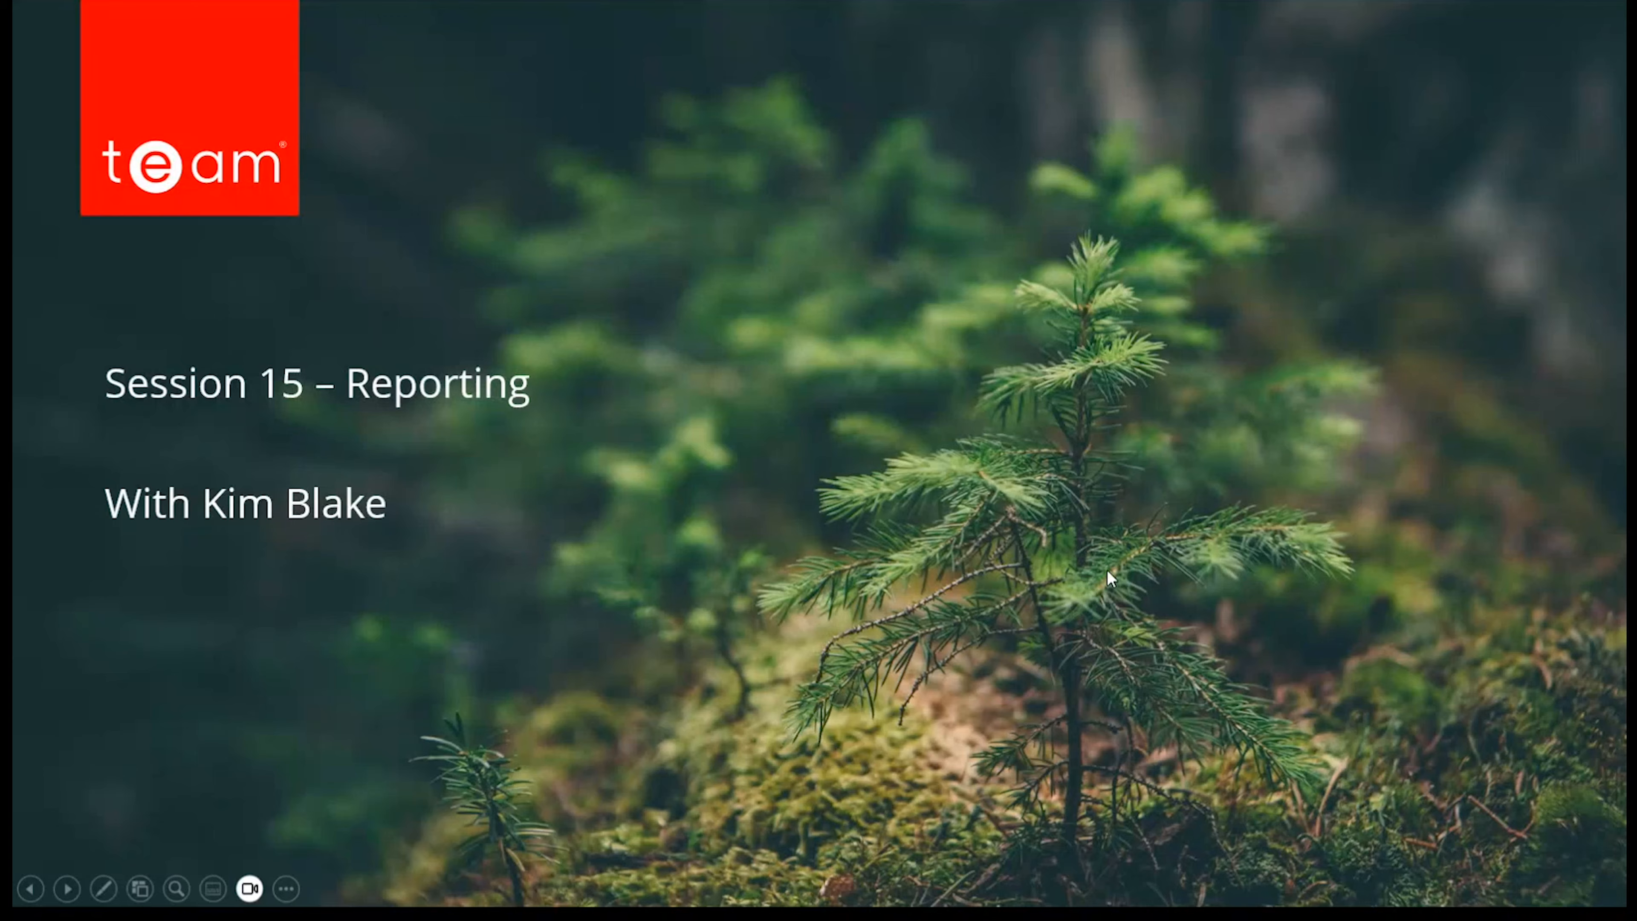
# Step: End the slide show, switch to Sigma in the browser, and cancel the open report wizard to return to the home page
pyautogui.click(1107, 571)
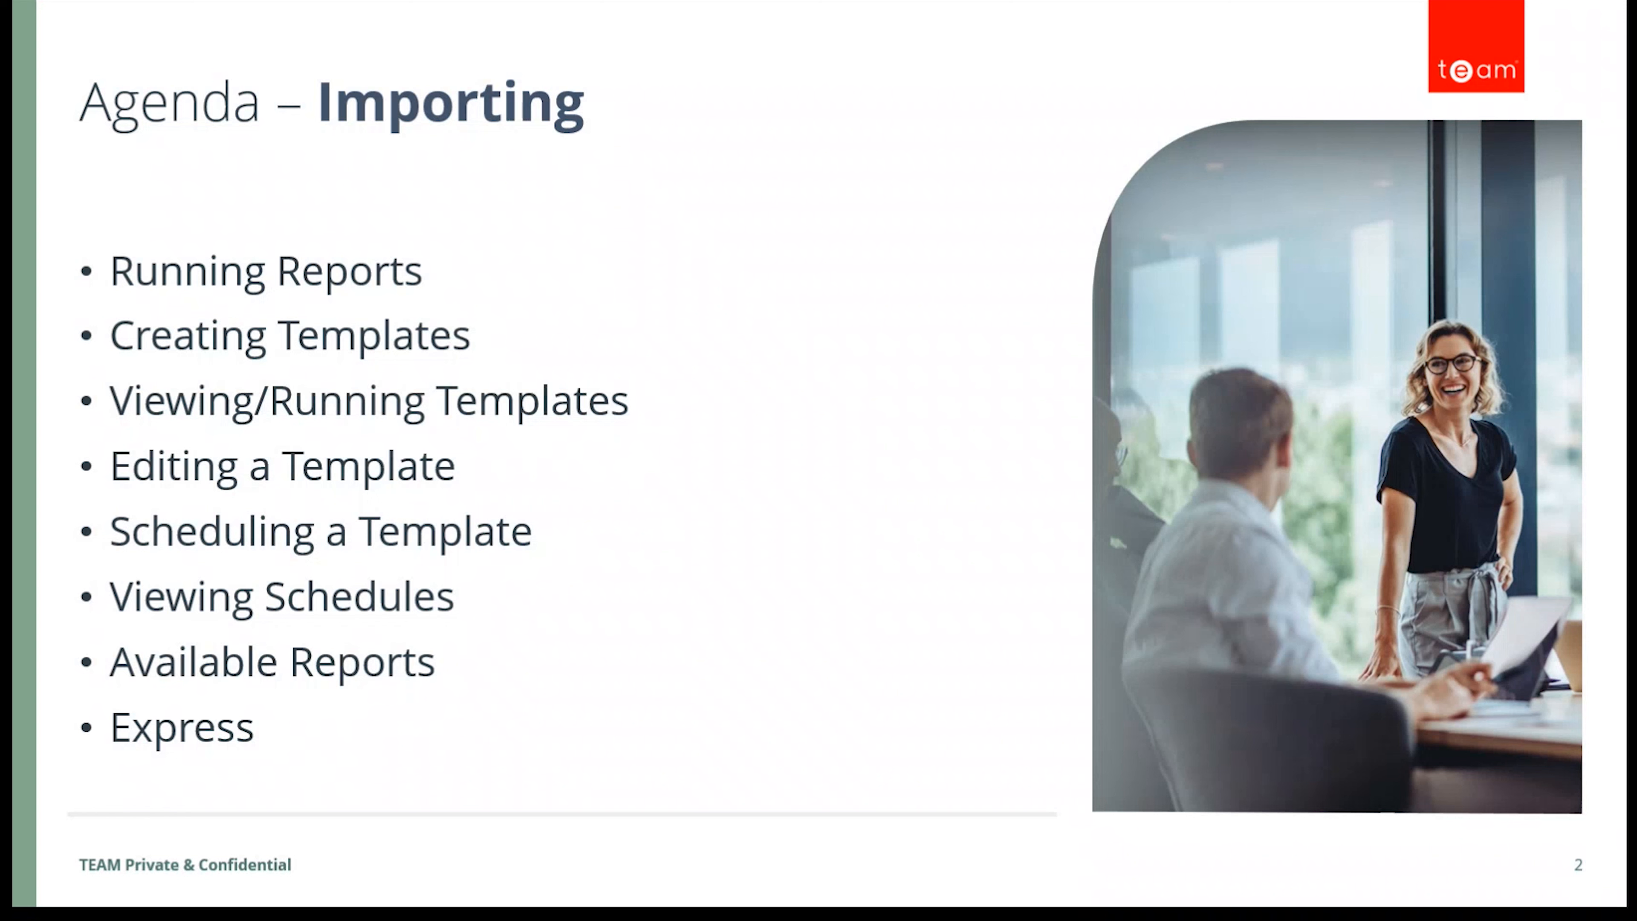
pyautogui.press('Escape')
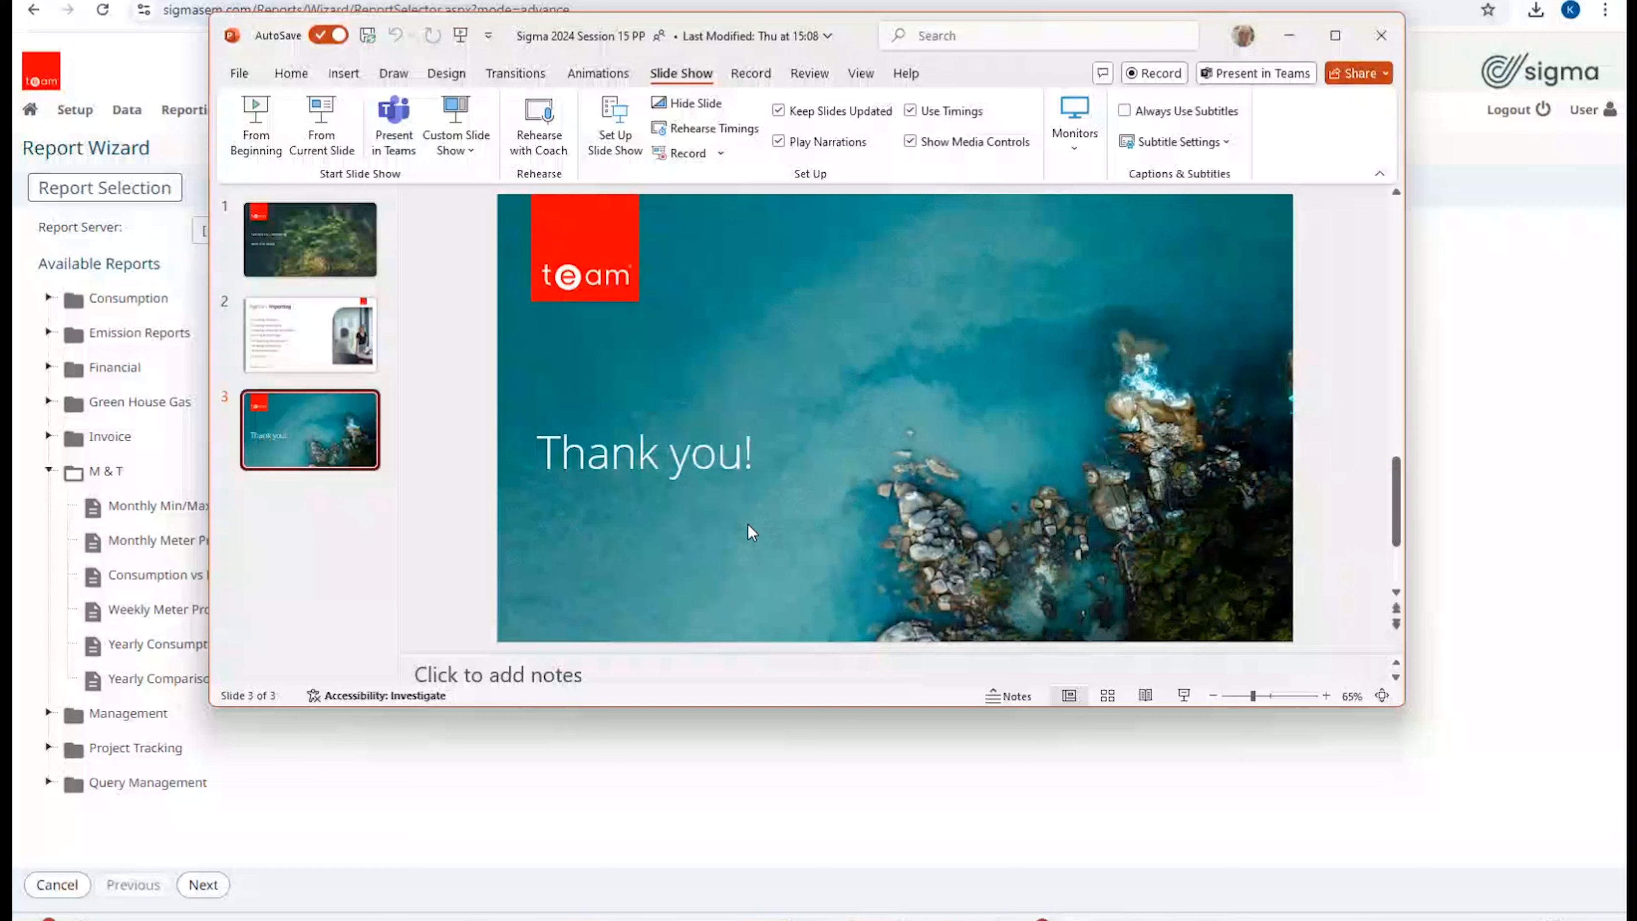
pyautogui.click(690, 760)
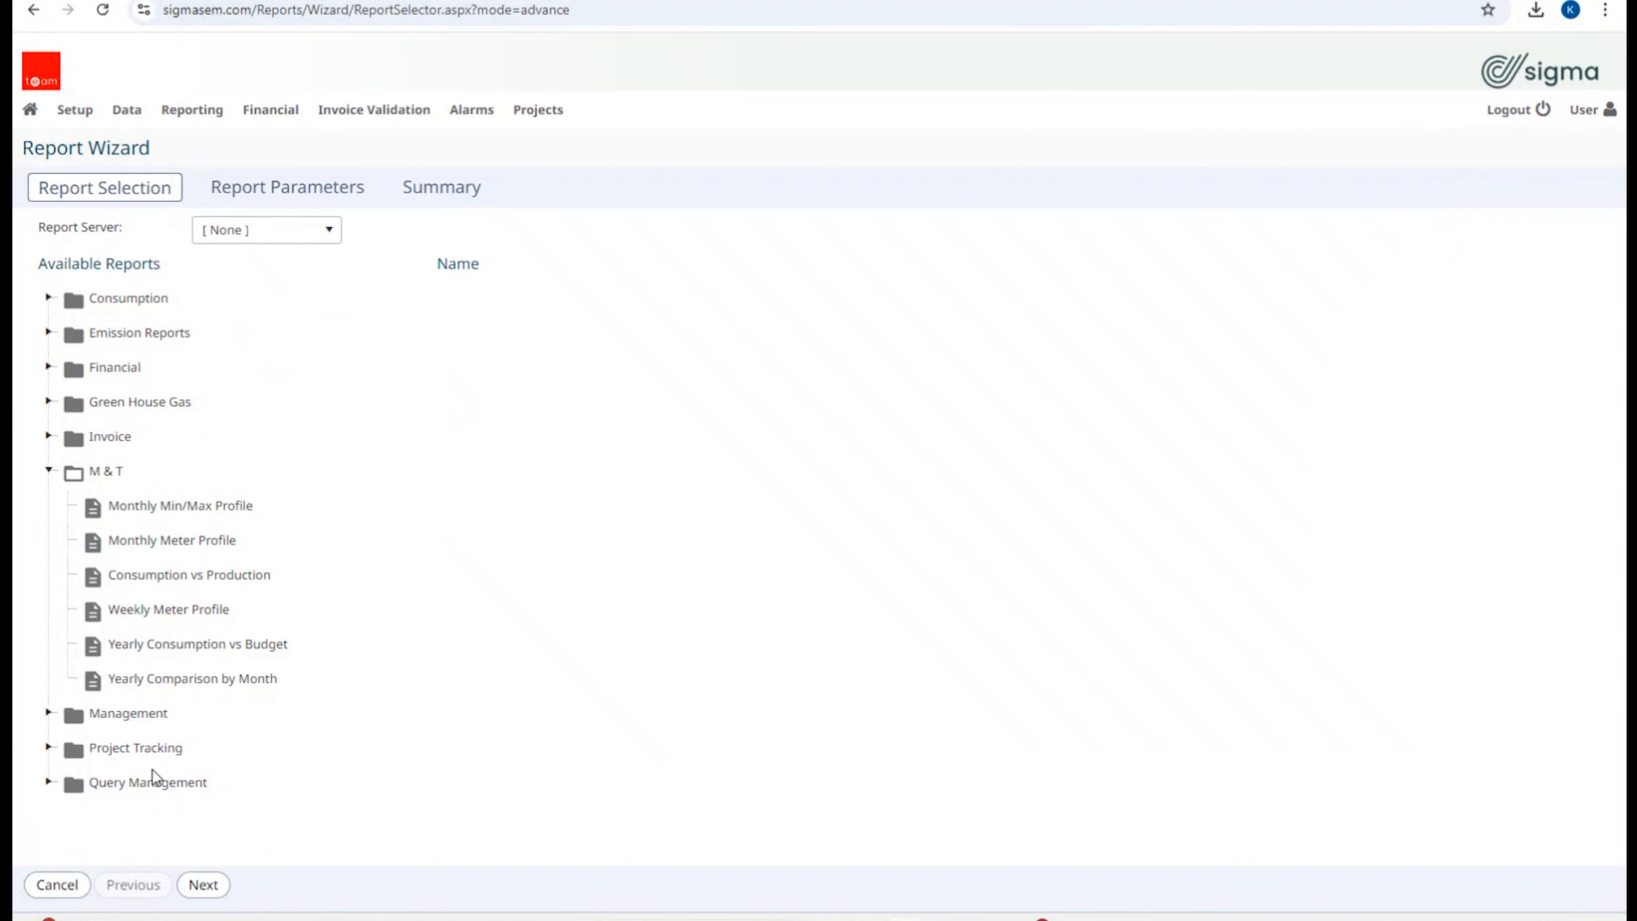
pyautogui.click(89, 888)
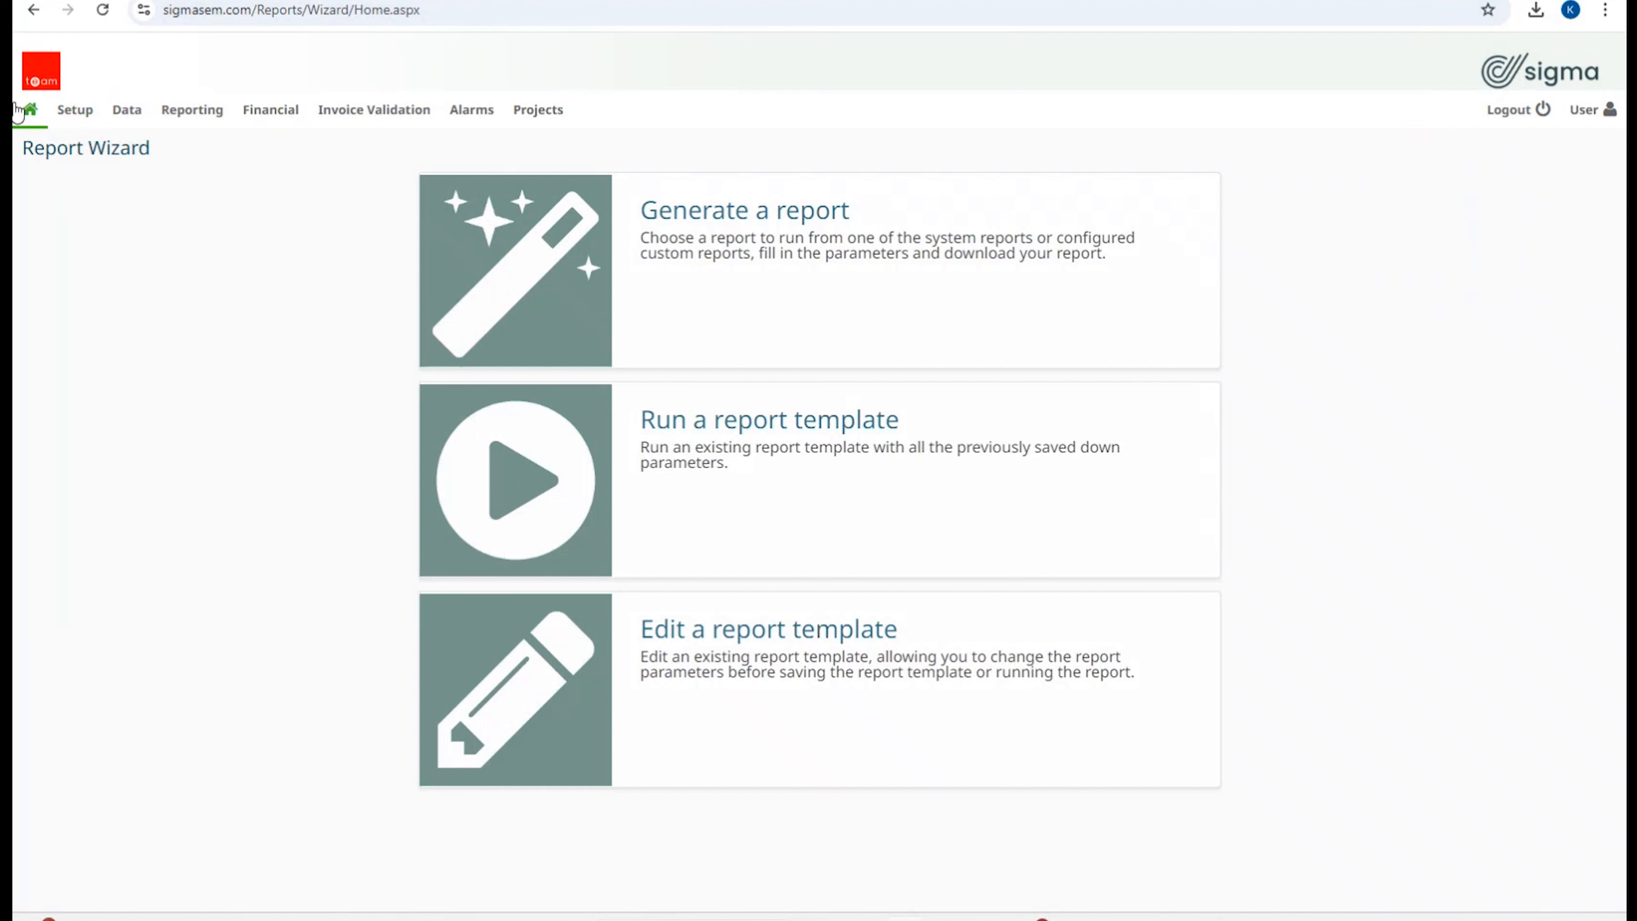
pyautogui.click(30, 111)
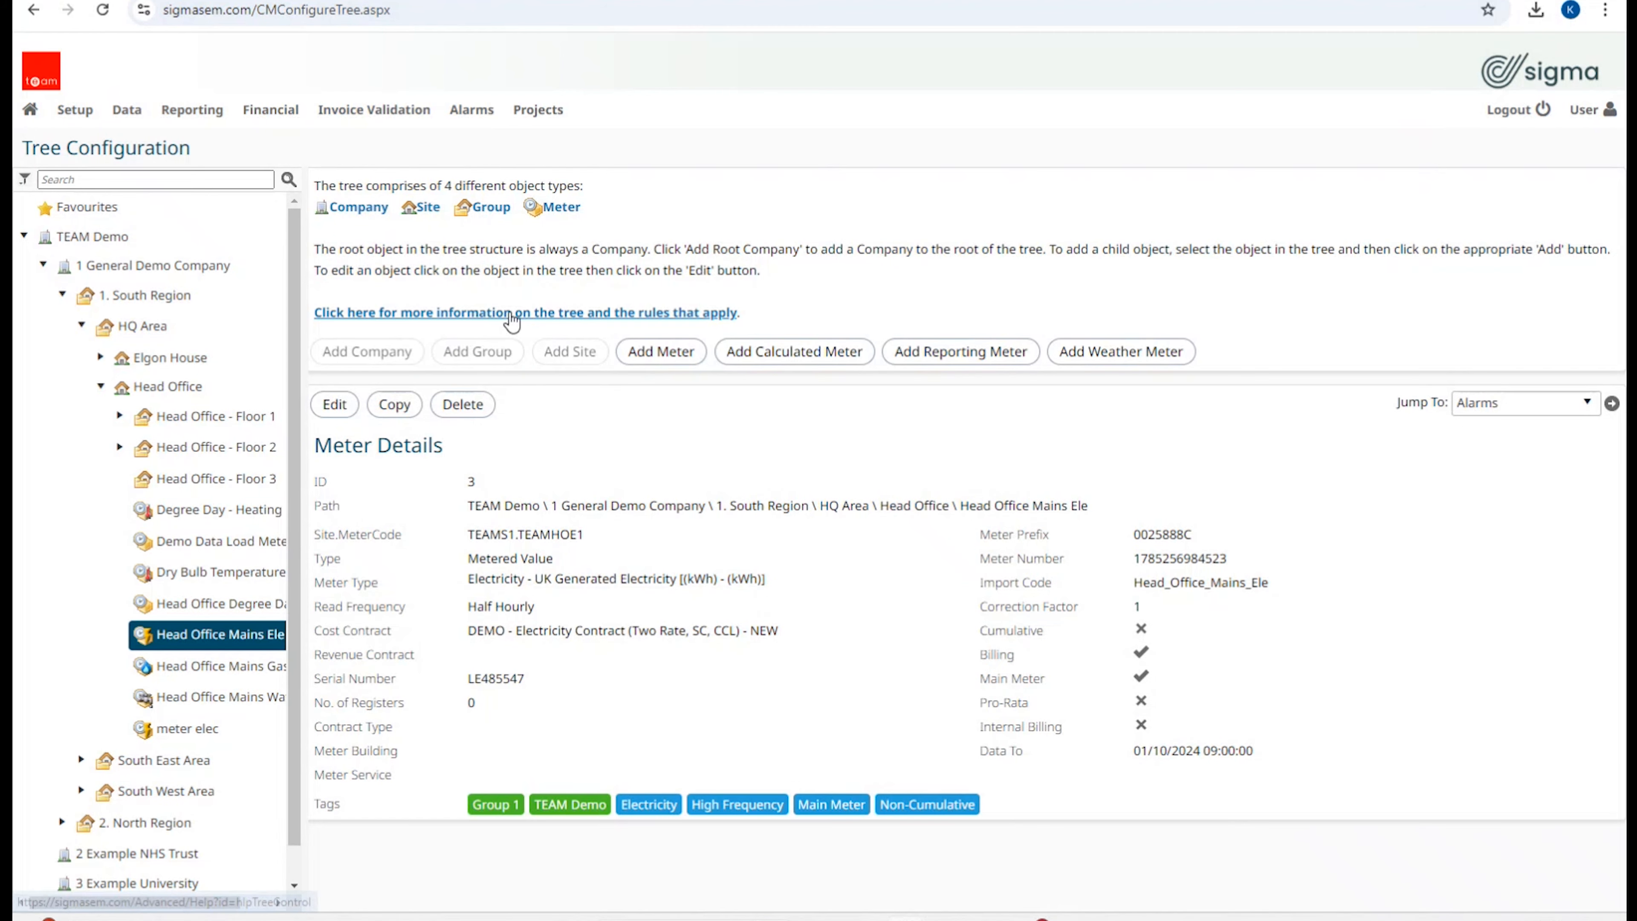
# Step: Open the Report Wizard and start generating a report
pyautogui.moveTo(191, 122)
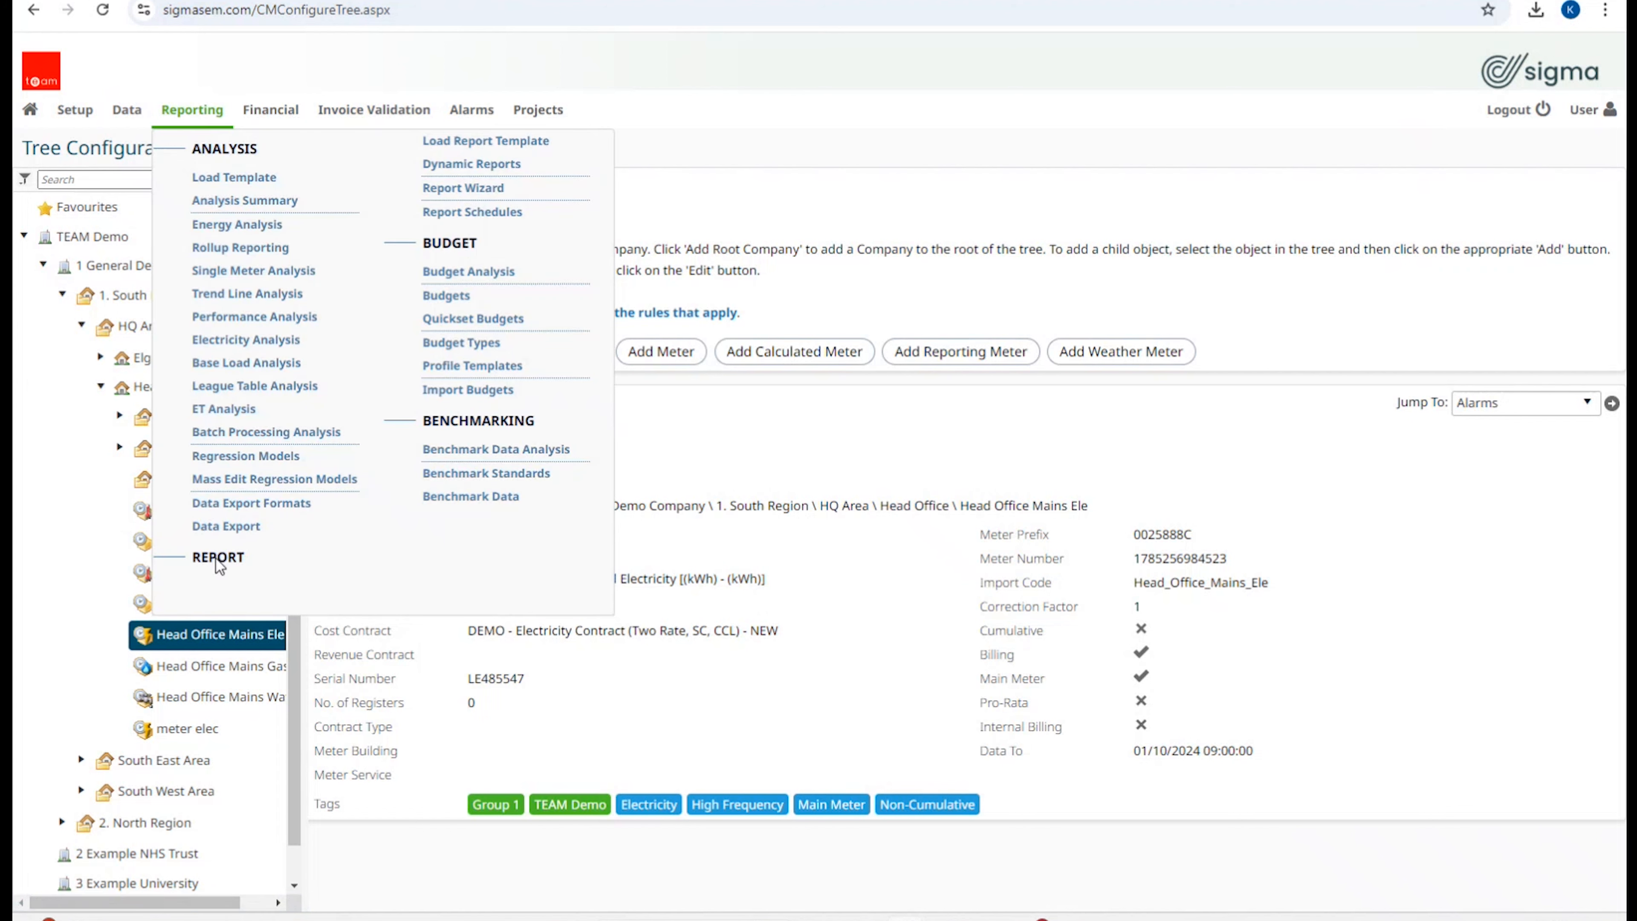
pyautogui.click(491, 187)
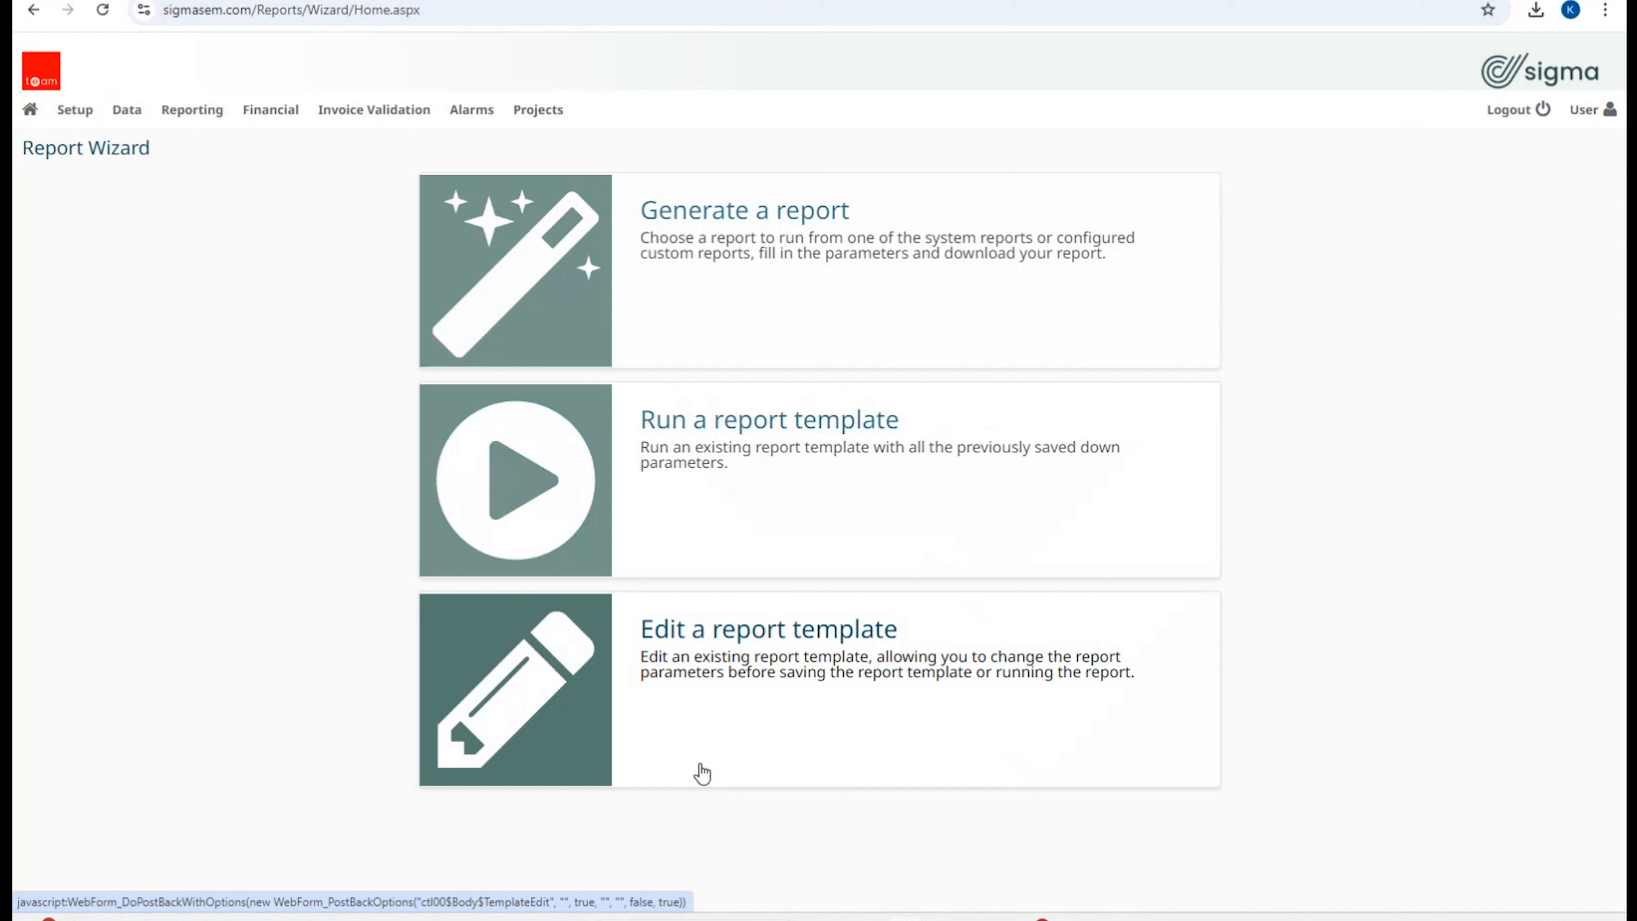
pyautogui.click(695, 285)
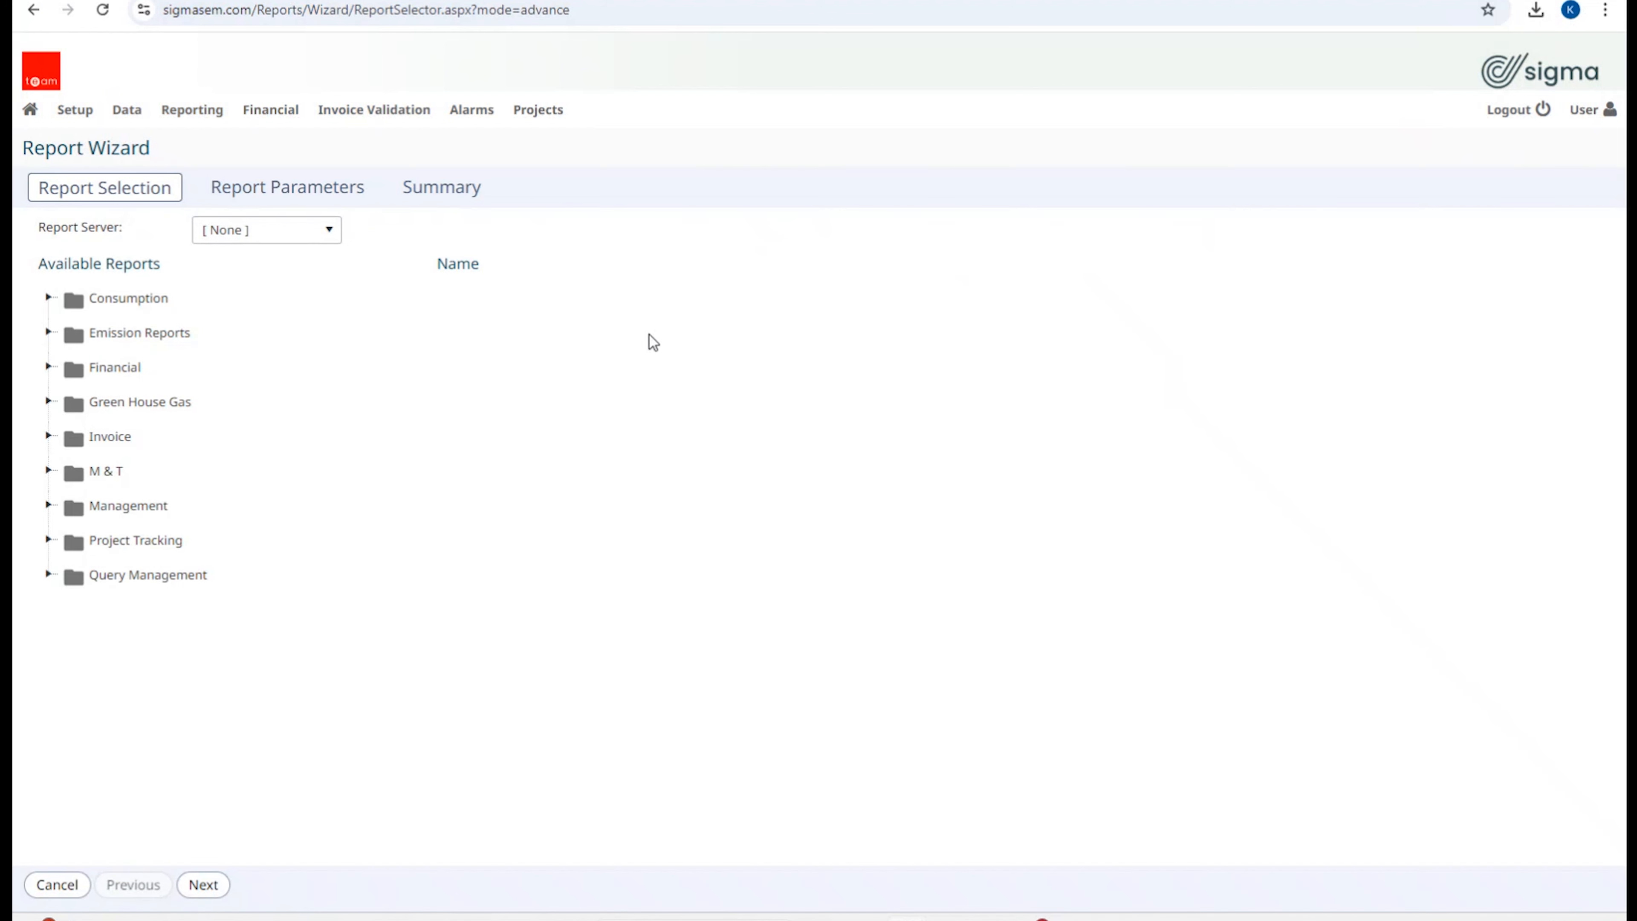
# Step: Browse the available report categories and preview Low Frequency Readings, GHG Detailed Breakdown, Monthly Meter Profile and Meter Management
pyautogui.click(47, 299)
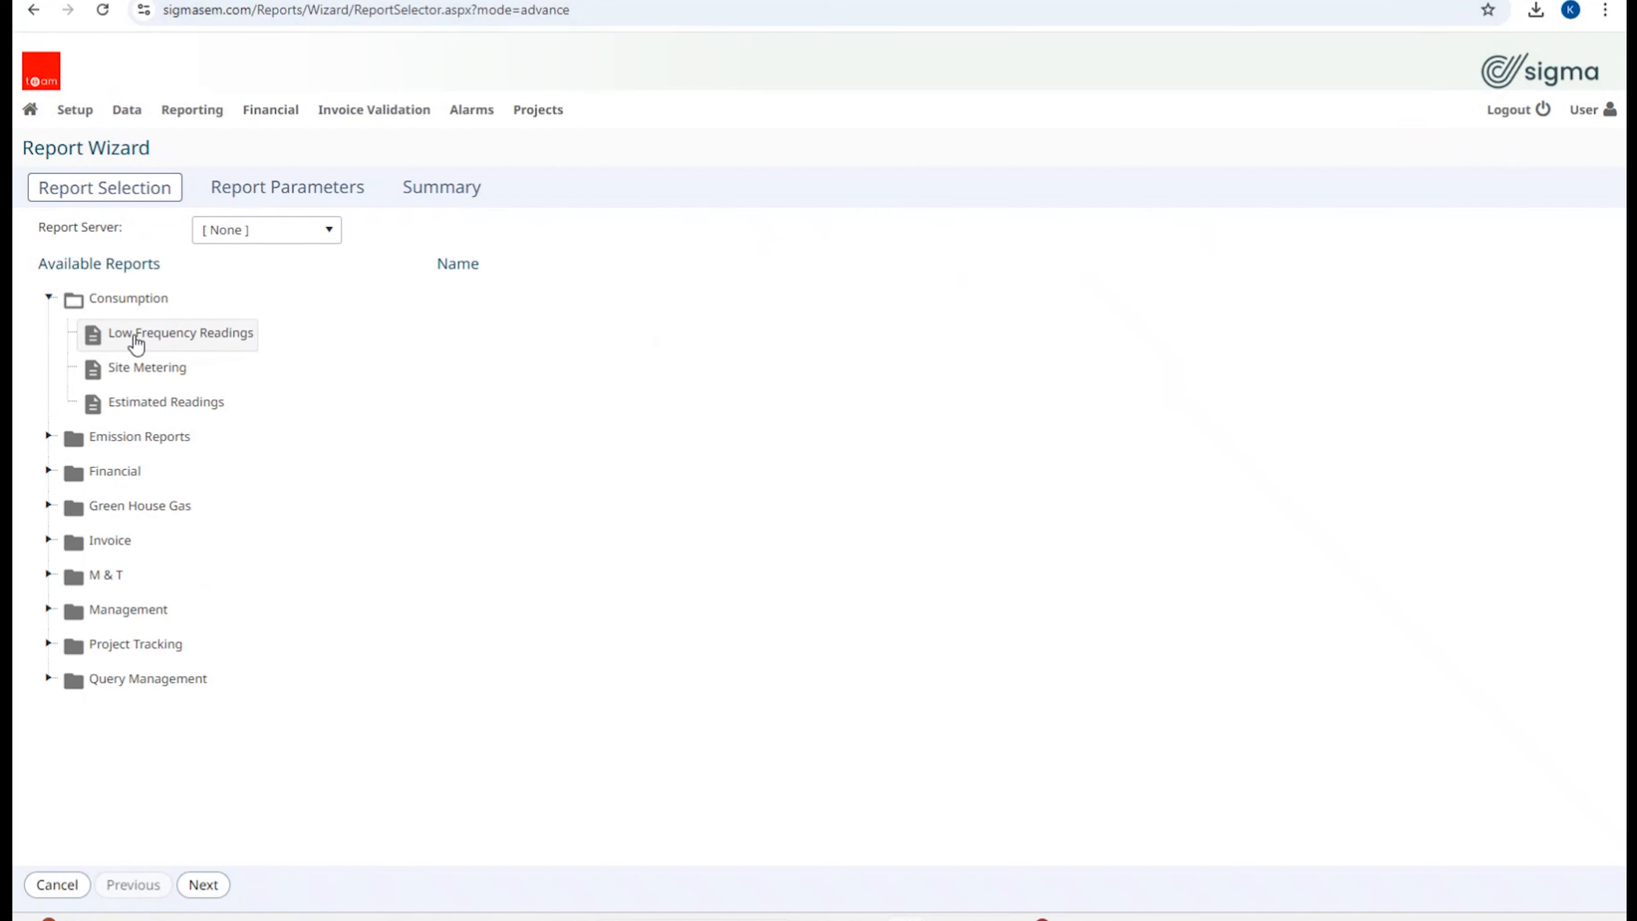
pyautogui.click(136, 345)
pyautogui.click(48, 437)
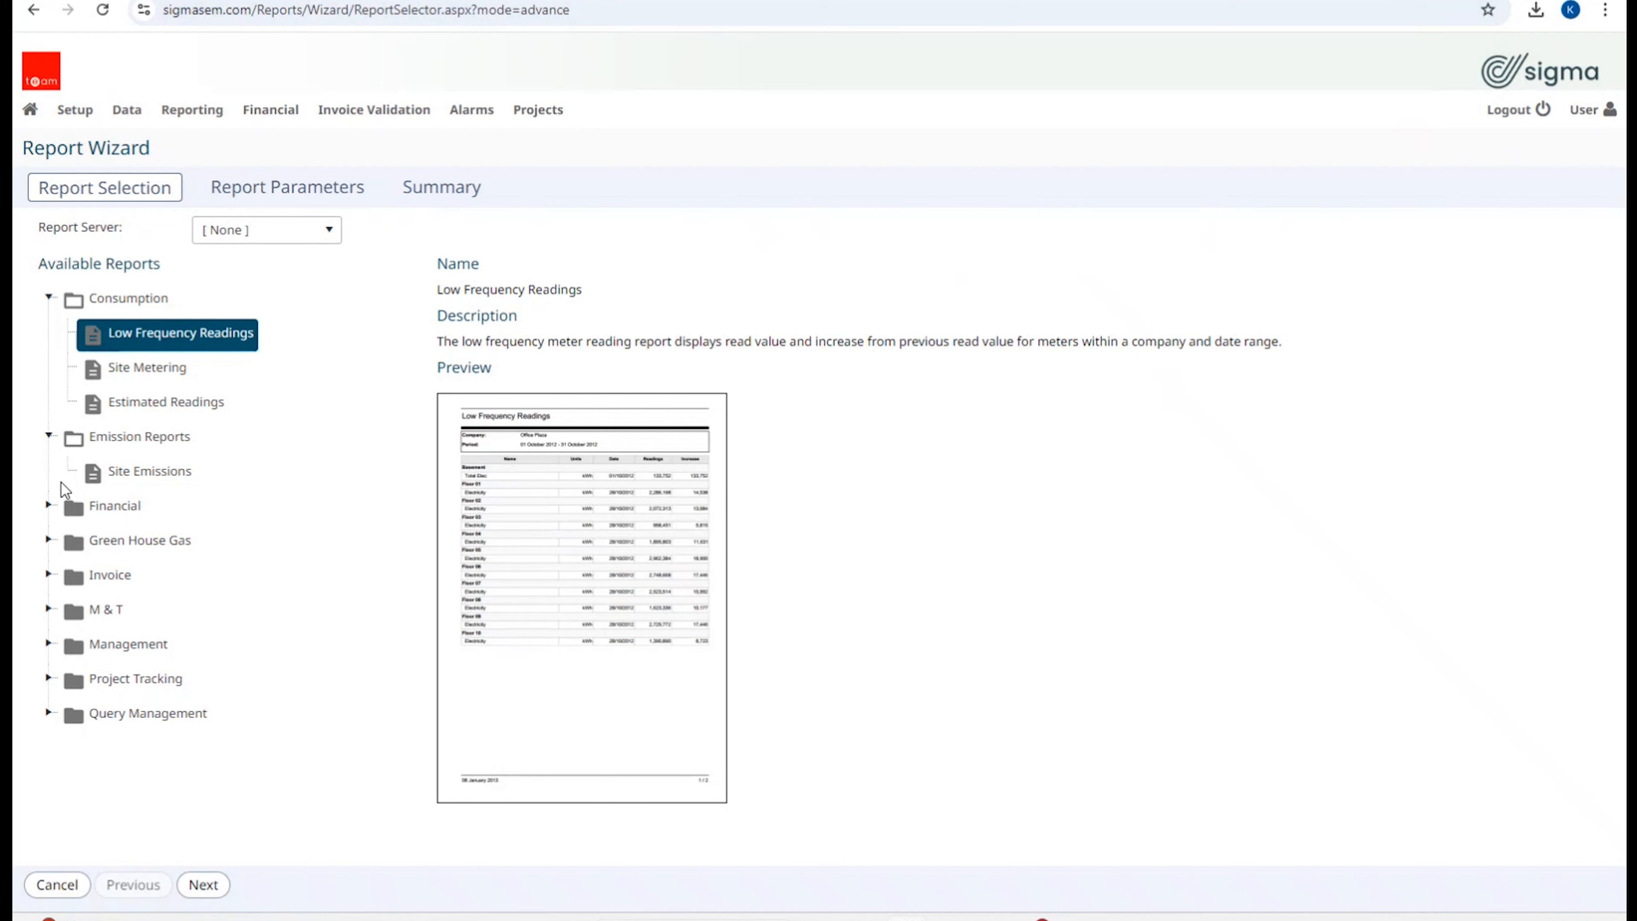
pyautogui.click(48, 505)
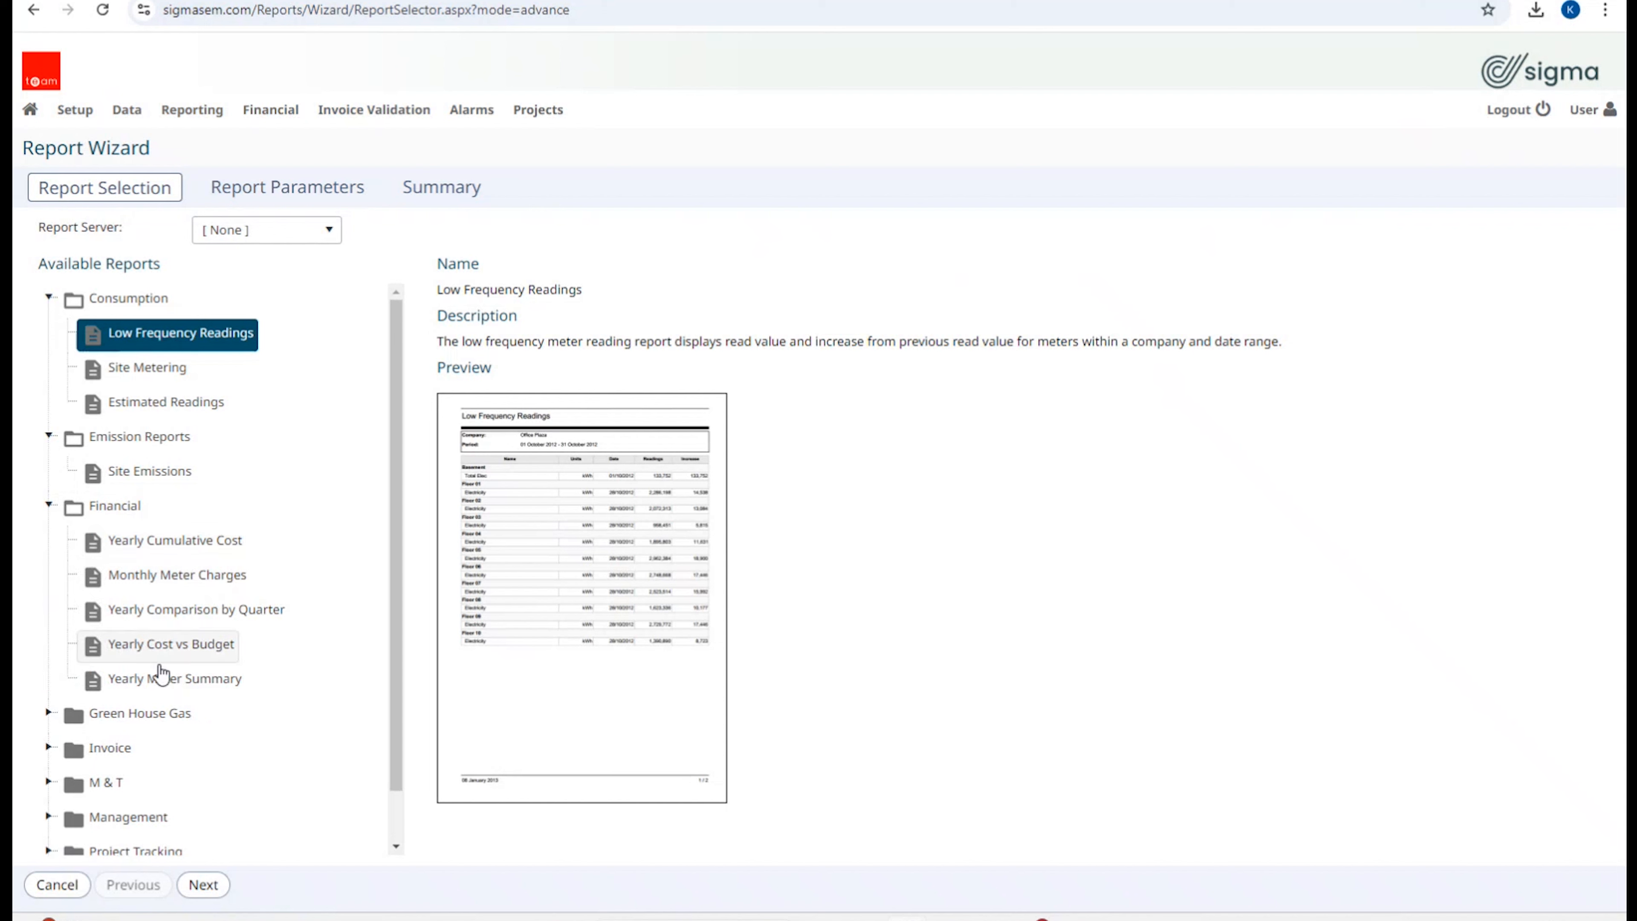
pyautogui.click(48, 506)
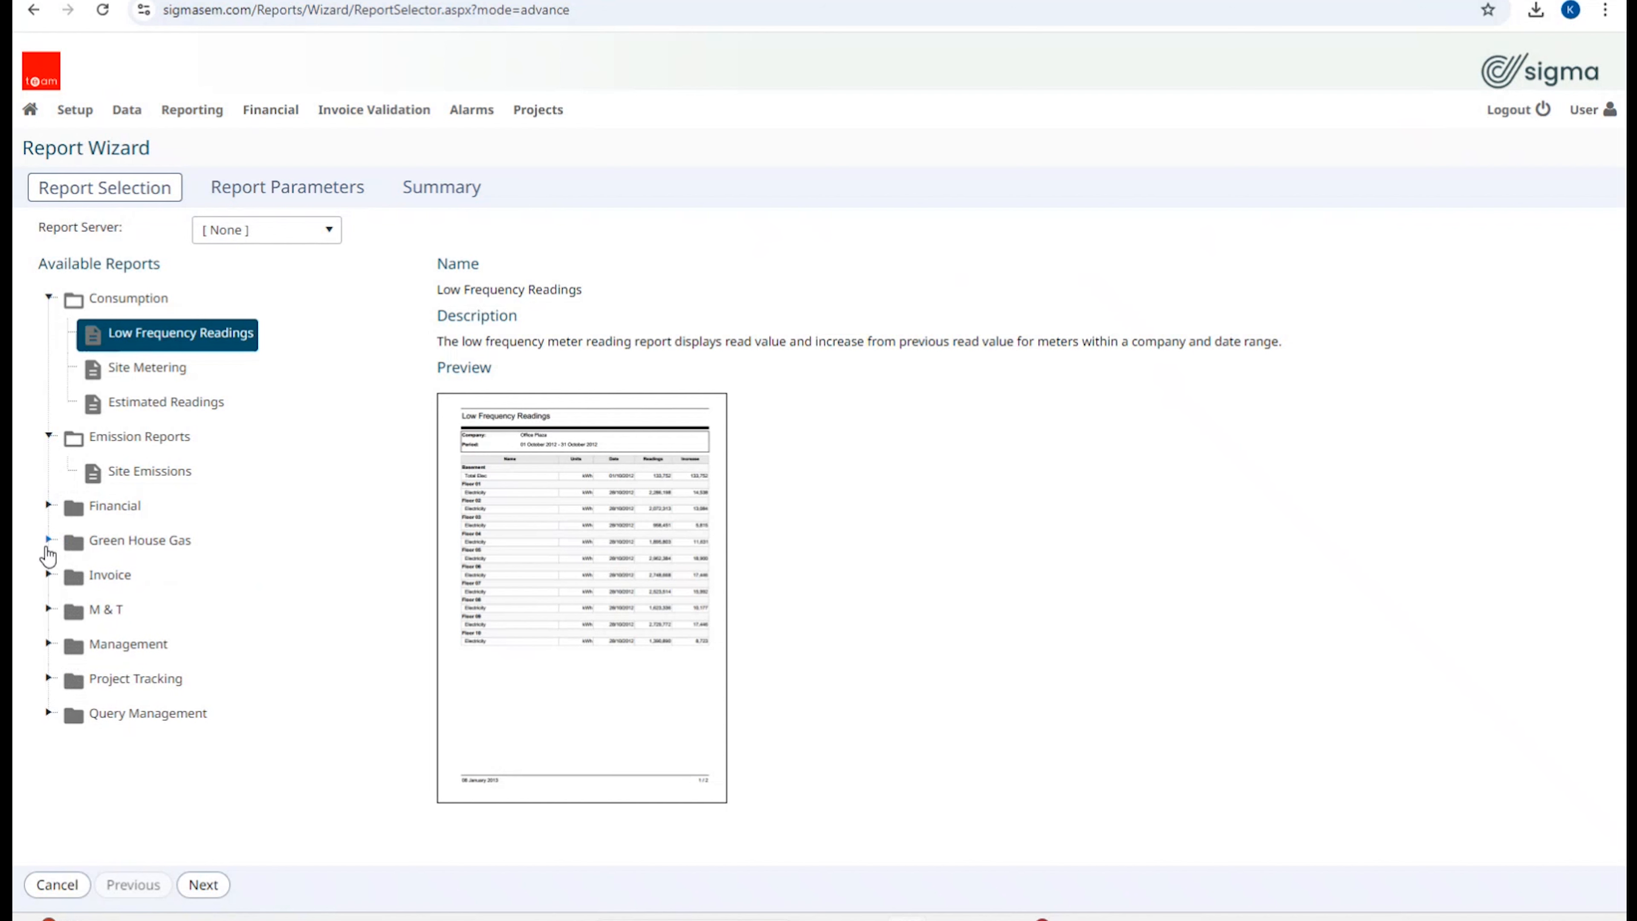
pyautogui.click(49, 540)
pyautogui.click(167, 609)
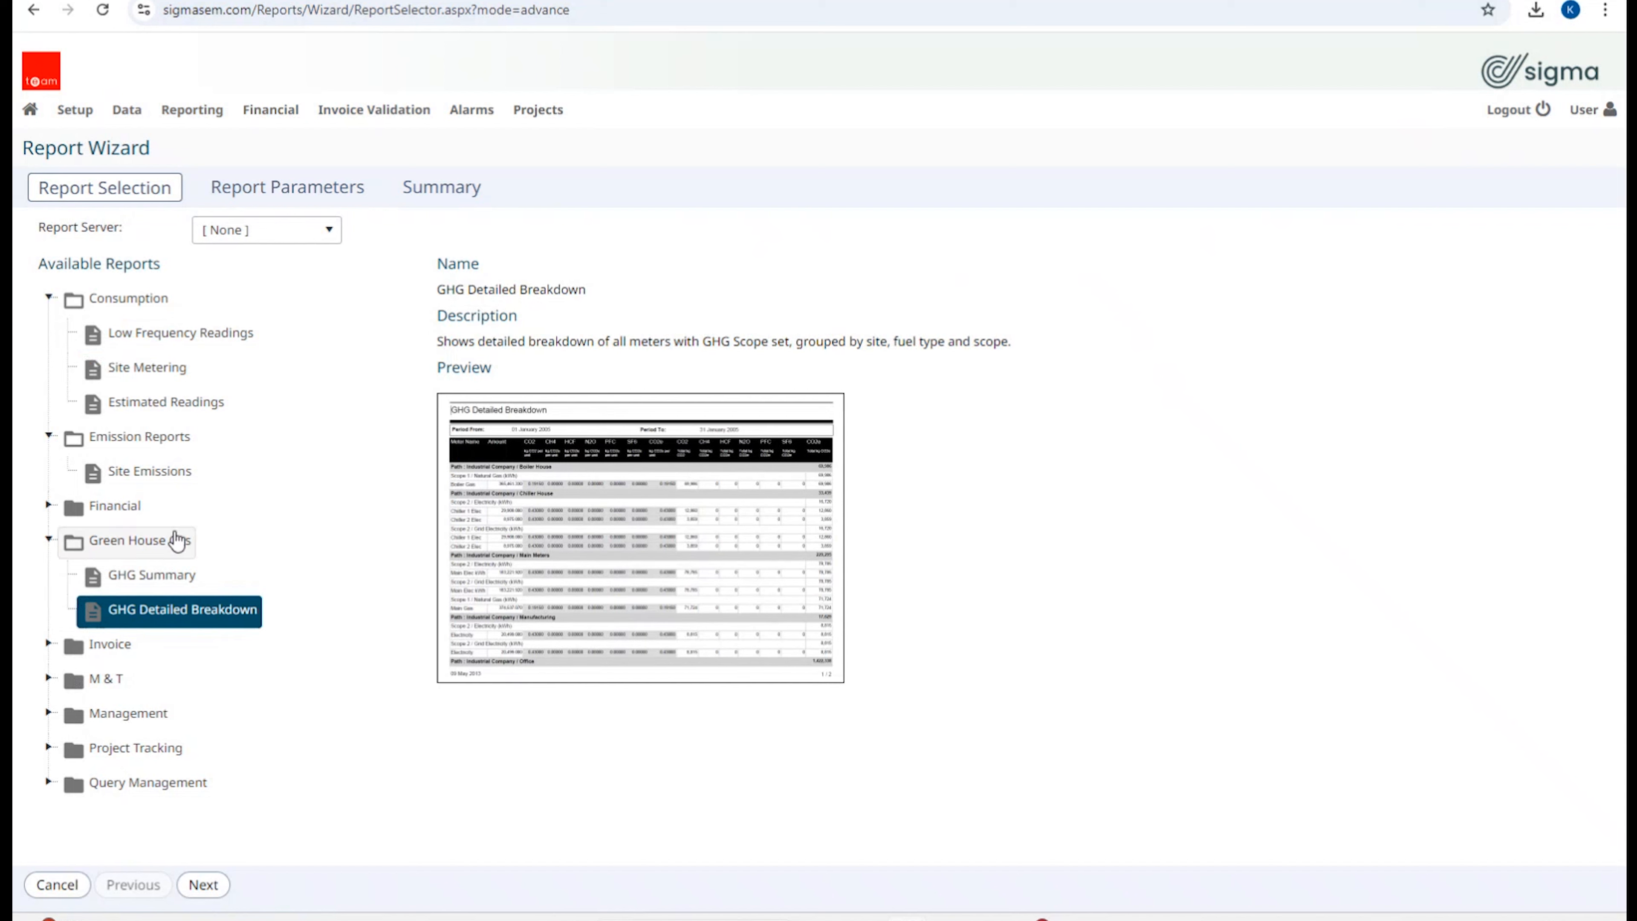
pyautogui.click(49, 681)
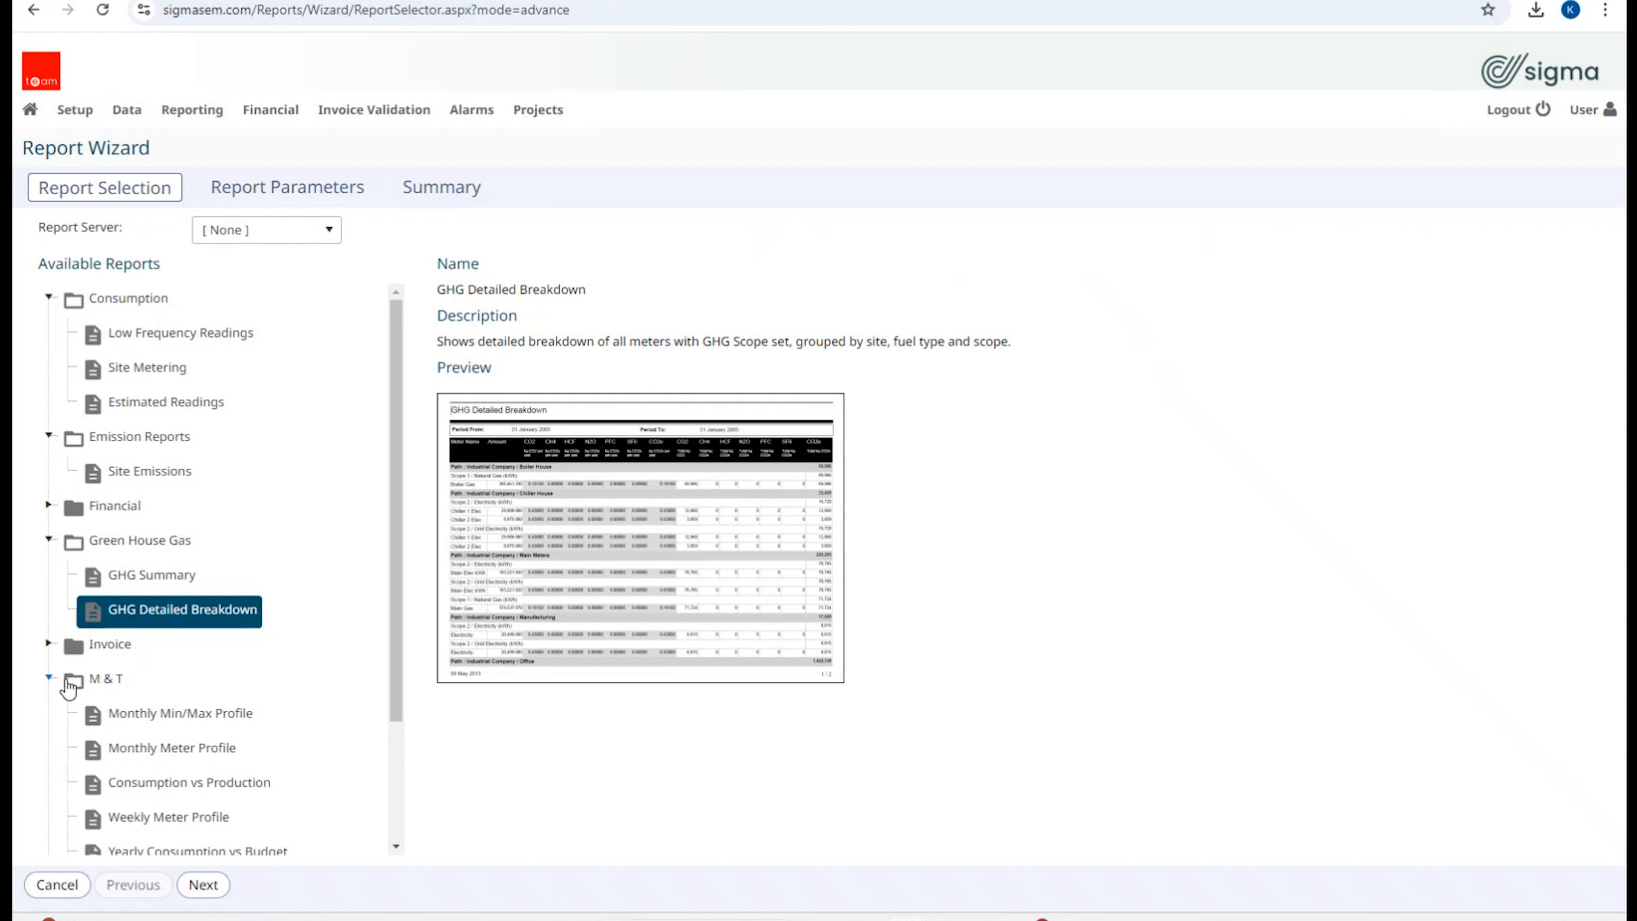
pyautogui.click(171, 748)
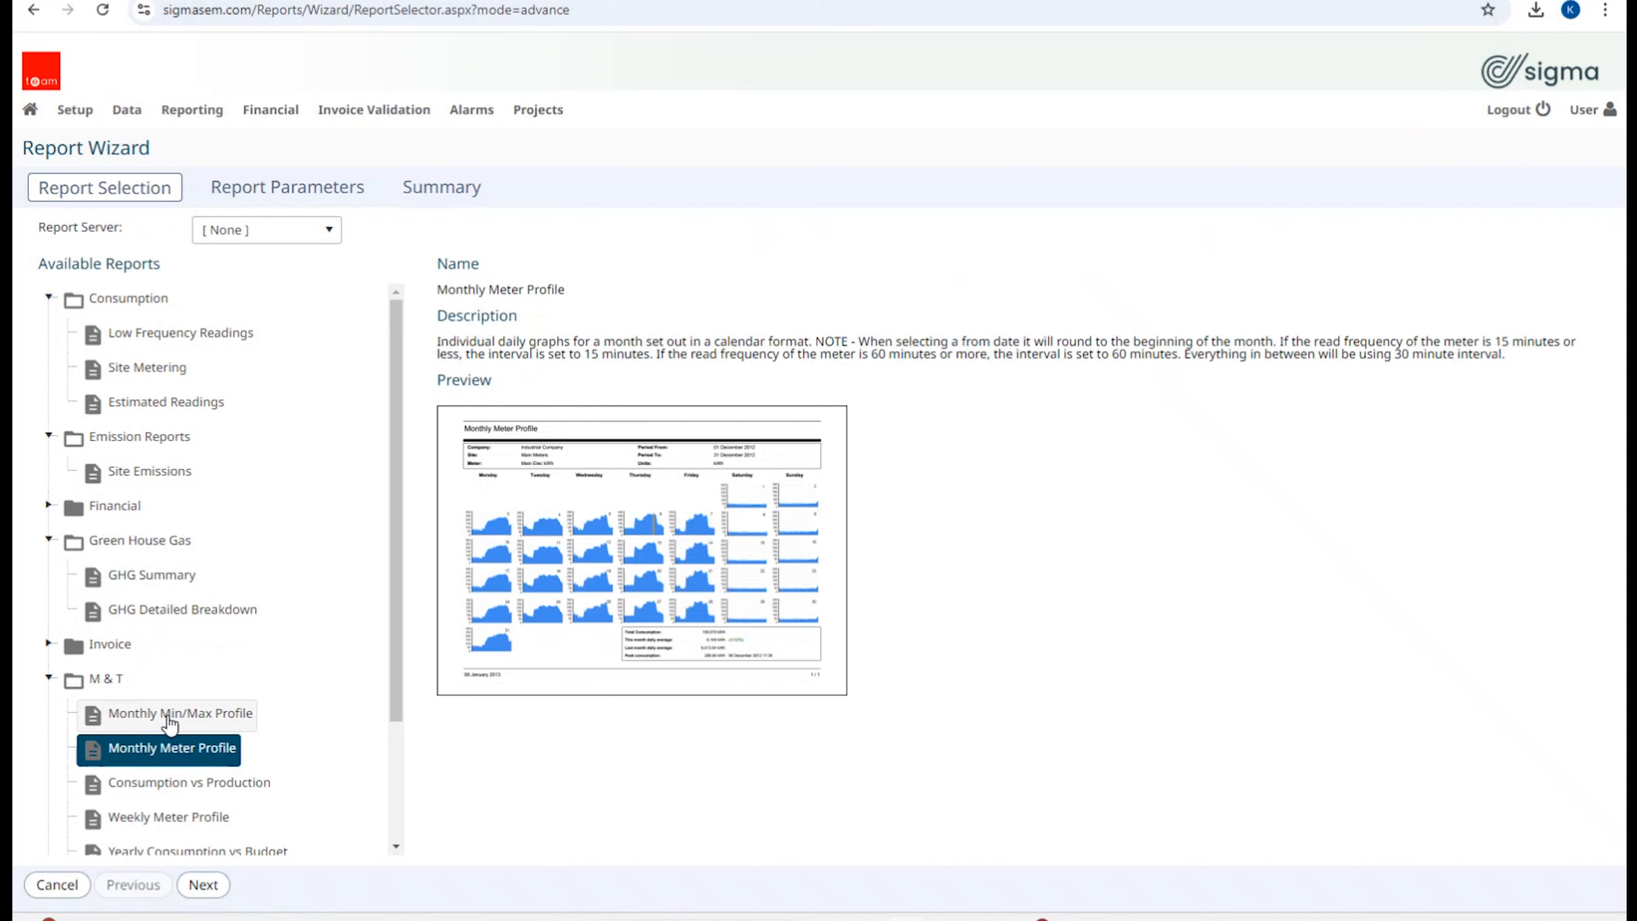
pyautogui.scroll(-2, 98, 661)
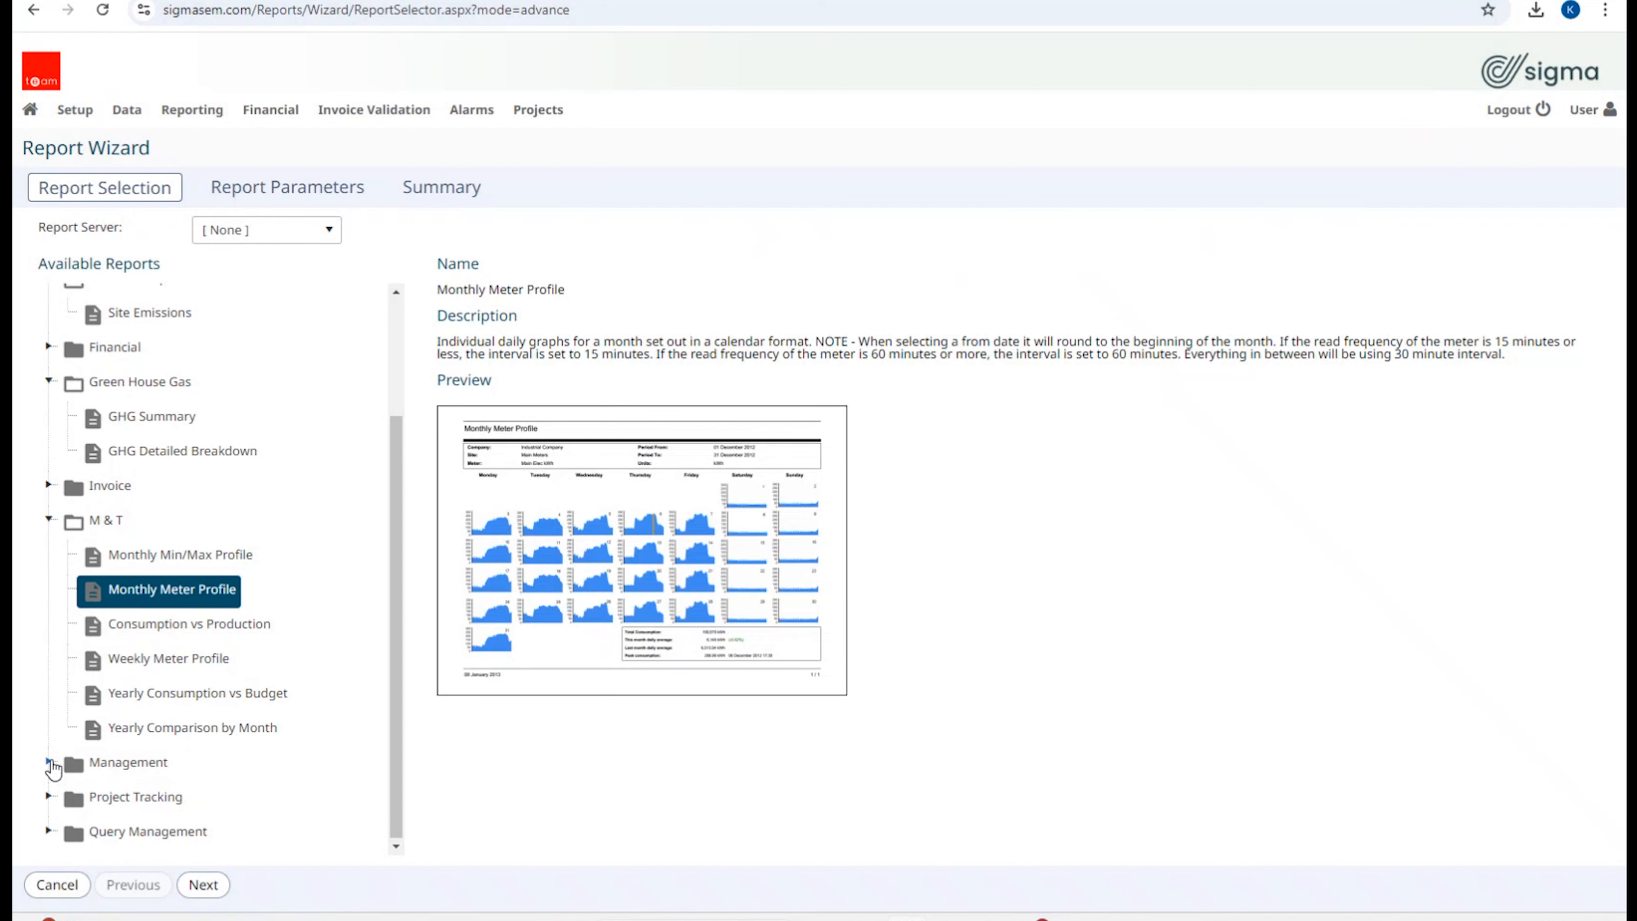
pyautogui.click(72, 774)
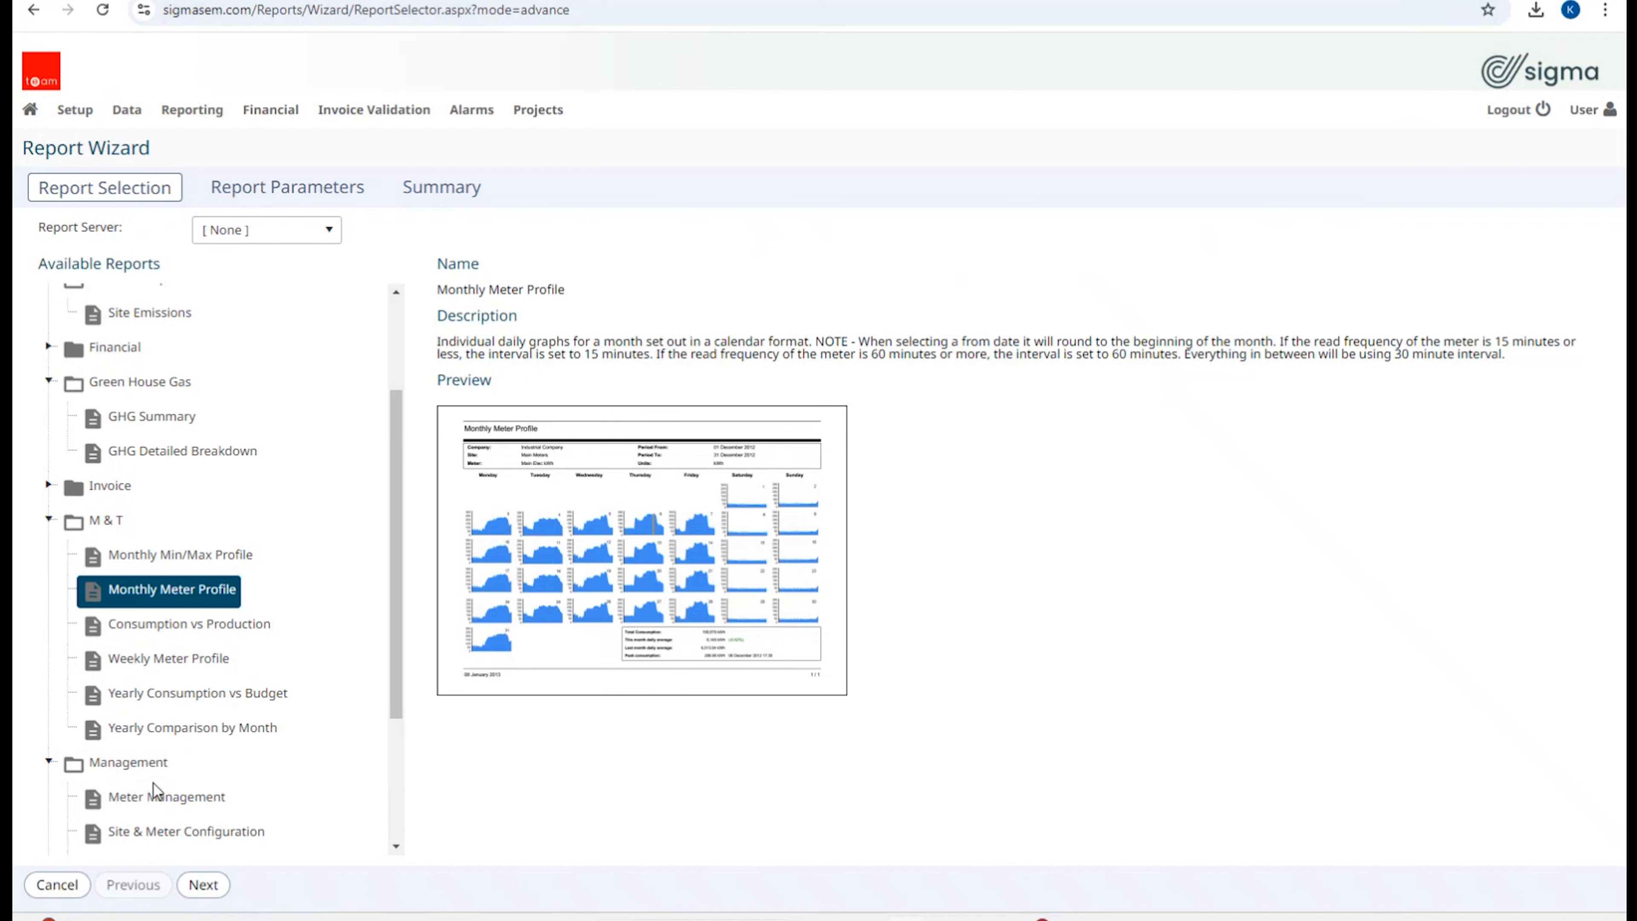
pyautogui.click(182, 800)
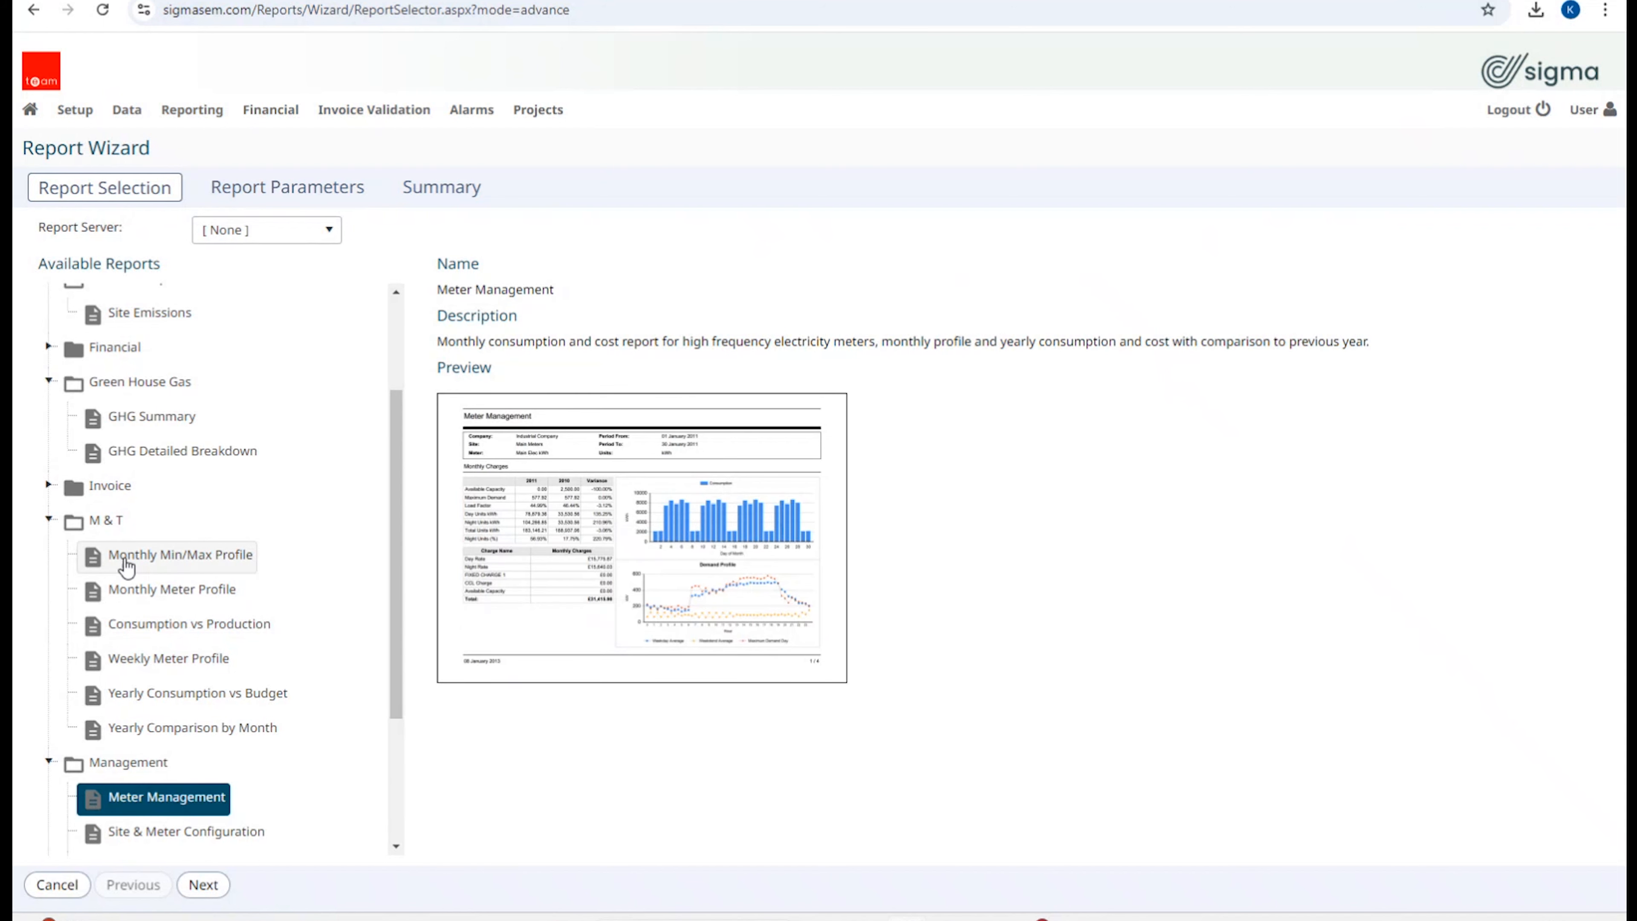
# Step: Choose the Monthly Min/Max Profile report from the M & T category and proceed to its parameters
pyautogui.click(146, 565)
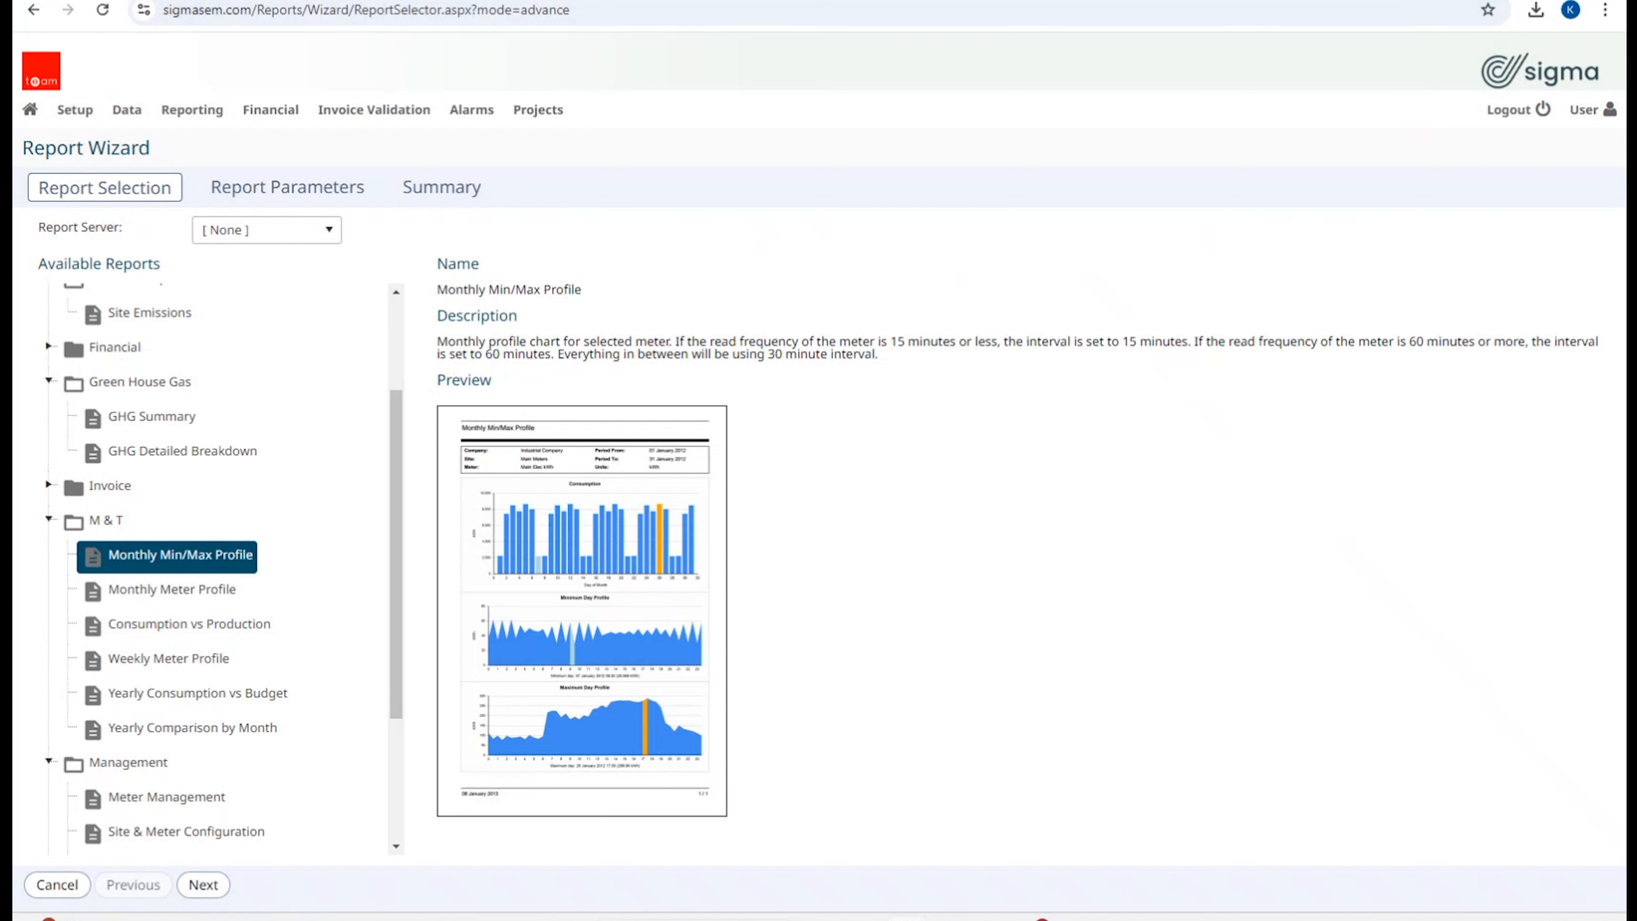
pyautogui.click(209, 889)
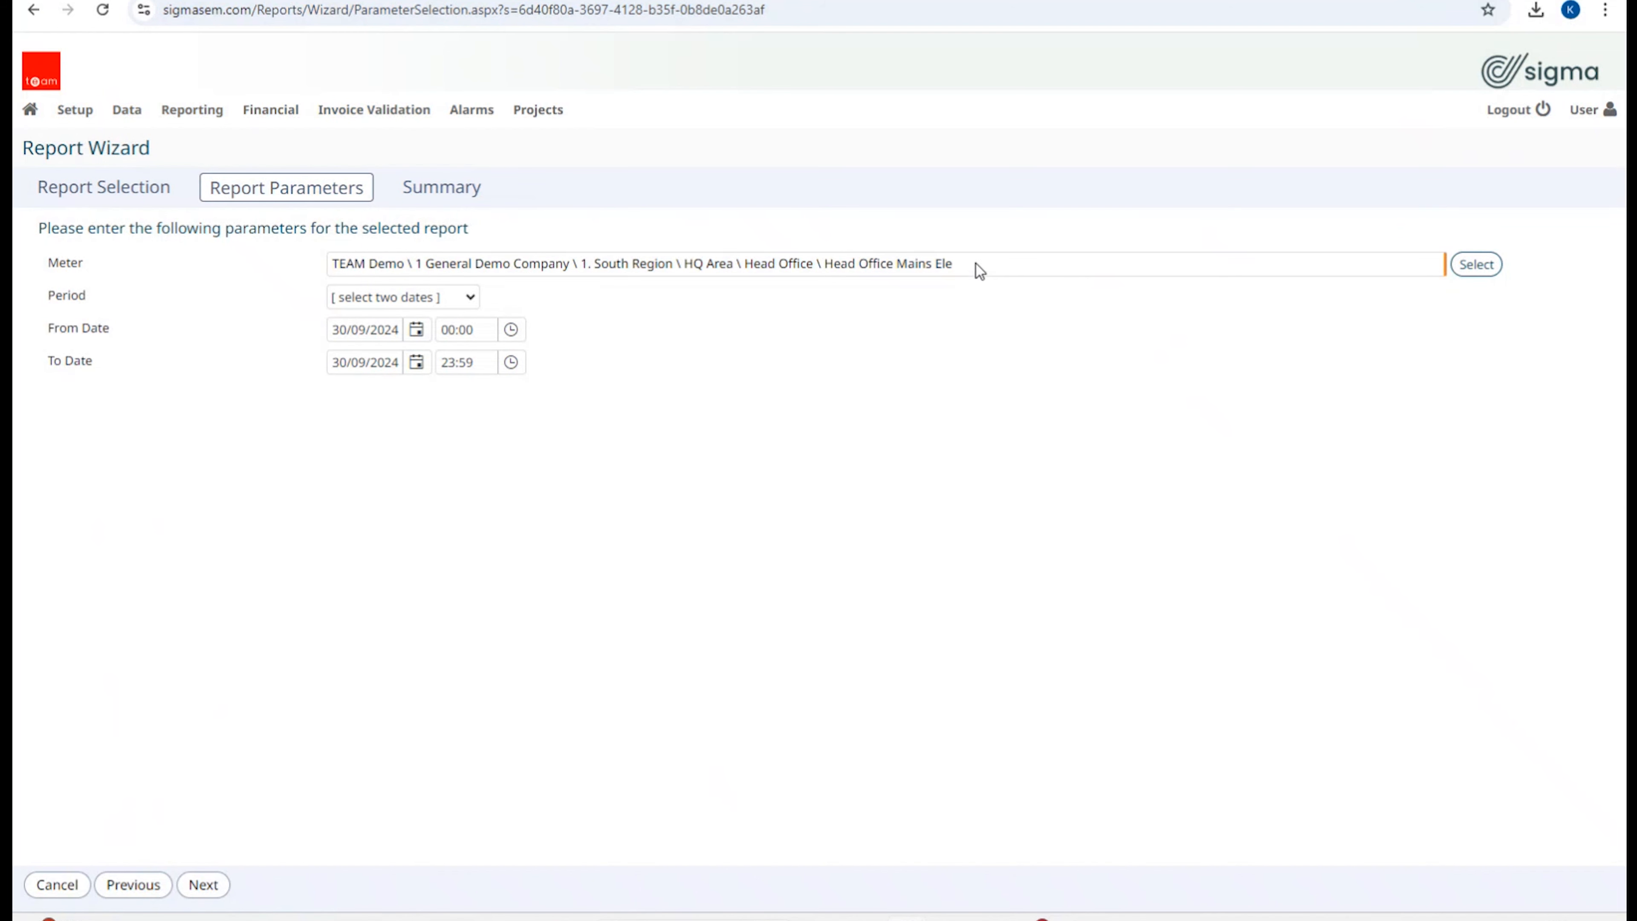
# Step: Check the report's selected meter in the meter selection tree and leave without choosing another one
pyautogui.moveTo(976, 267); pyautogui.dragTo(825, 265)
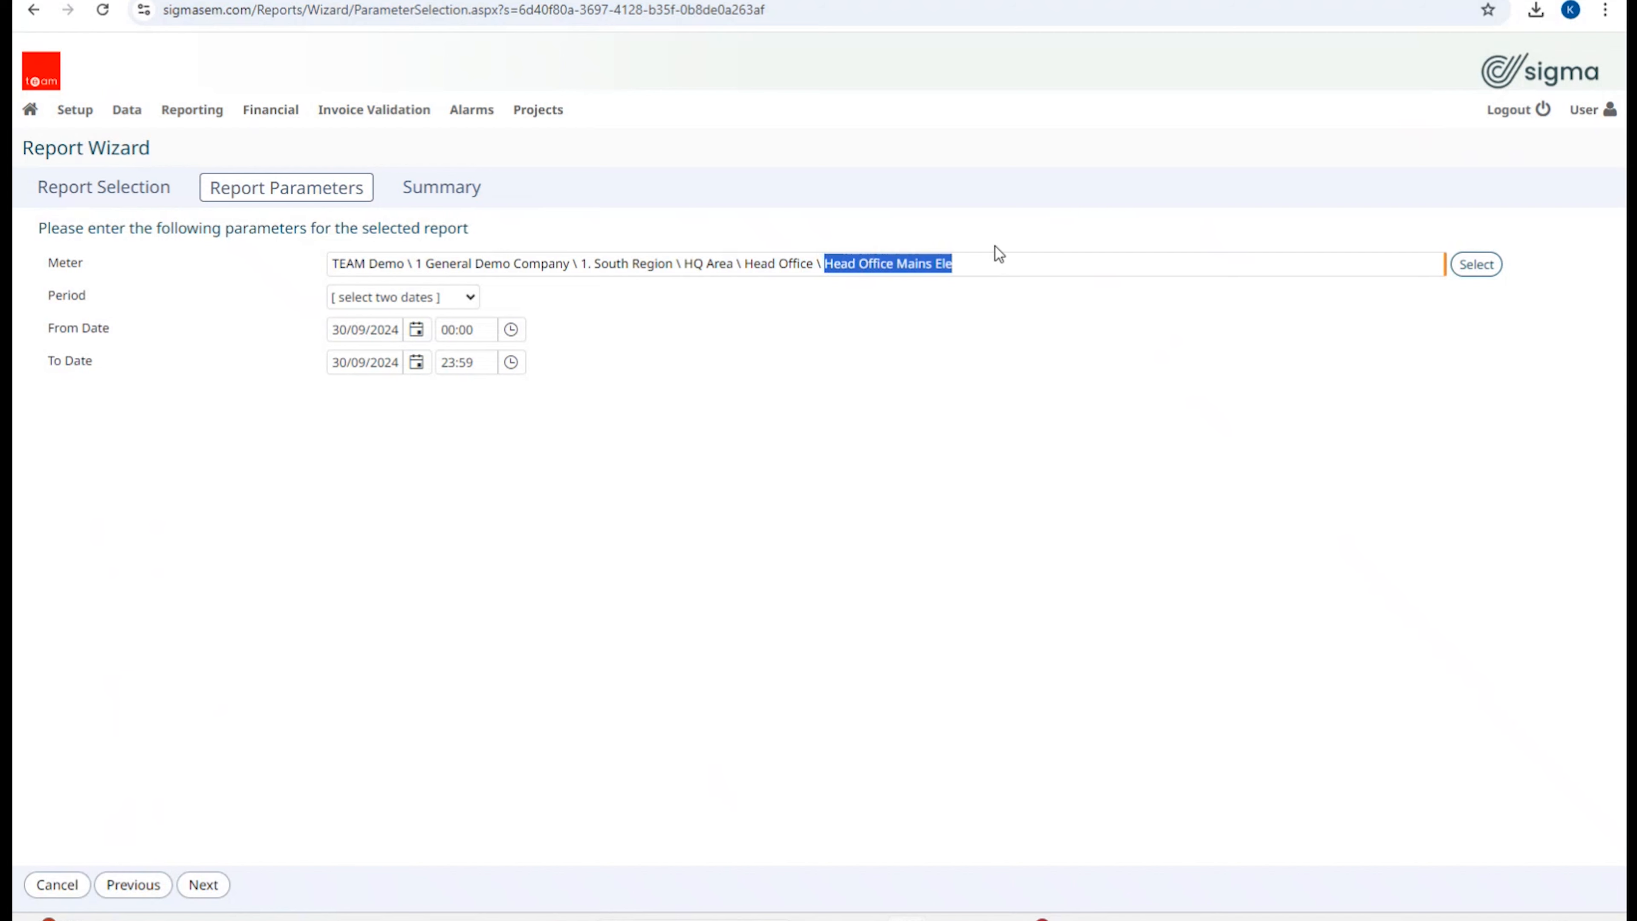
pyautogui.click(1485, 264)
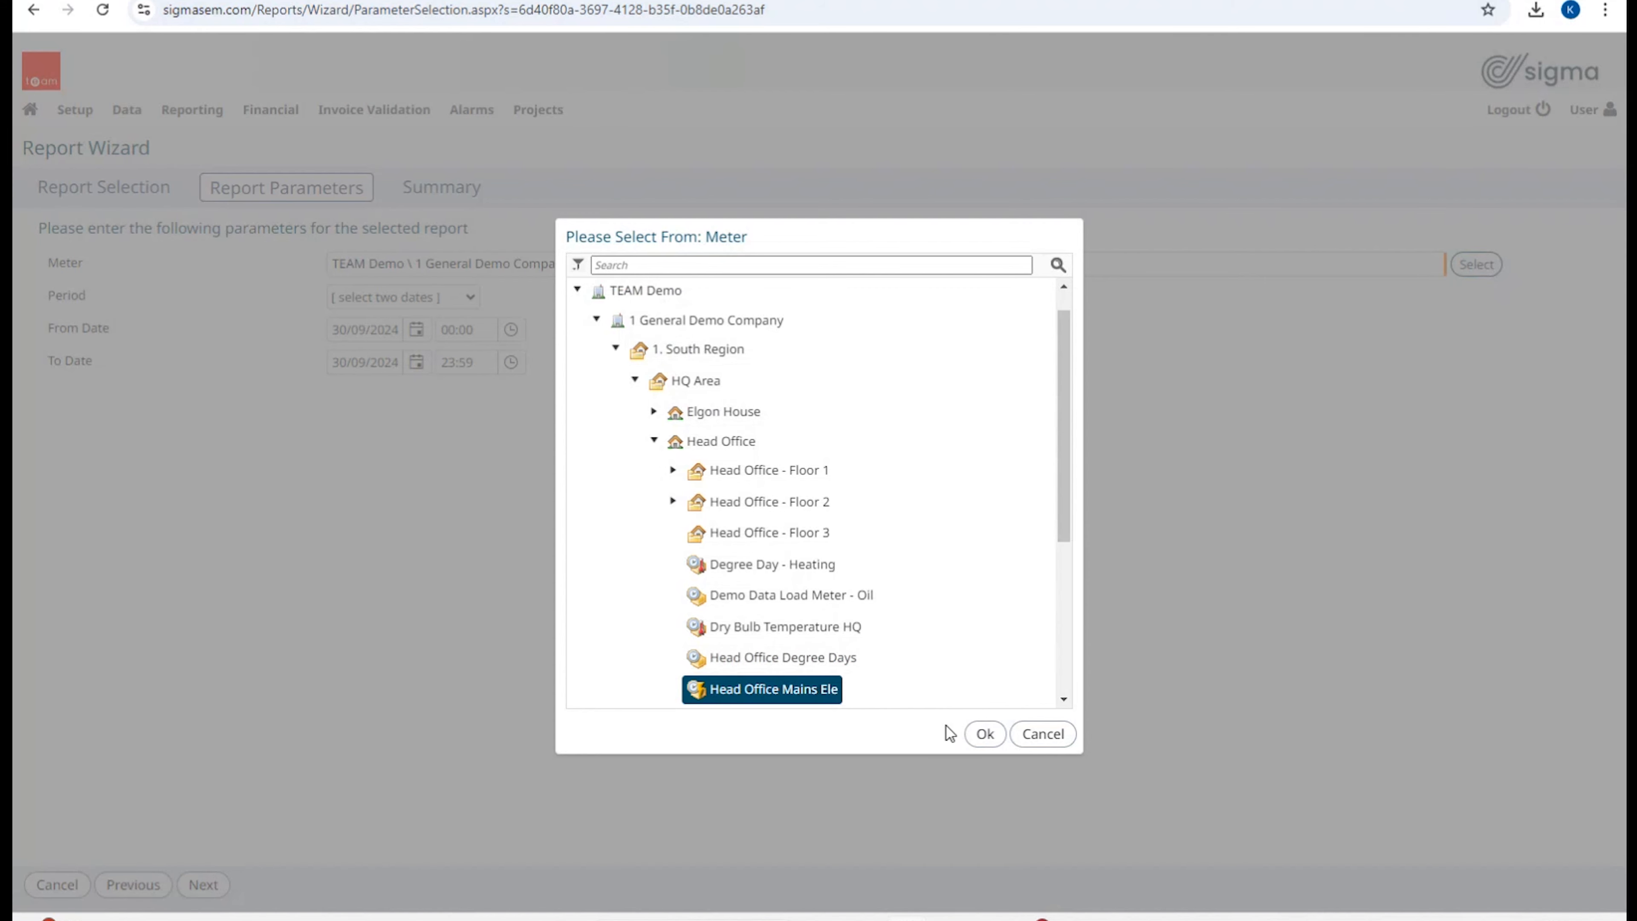
pyautogui.click(1043, 738)
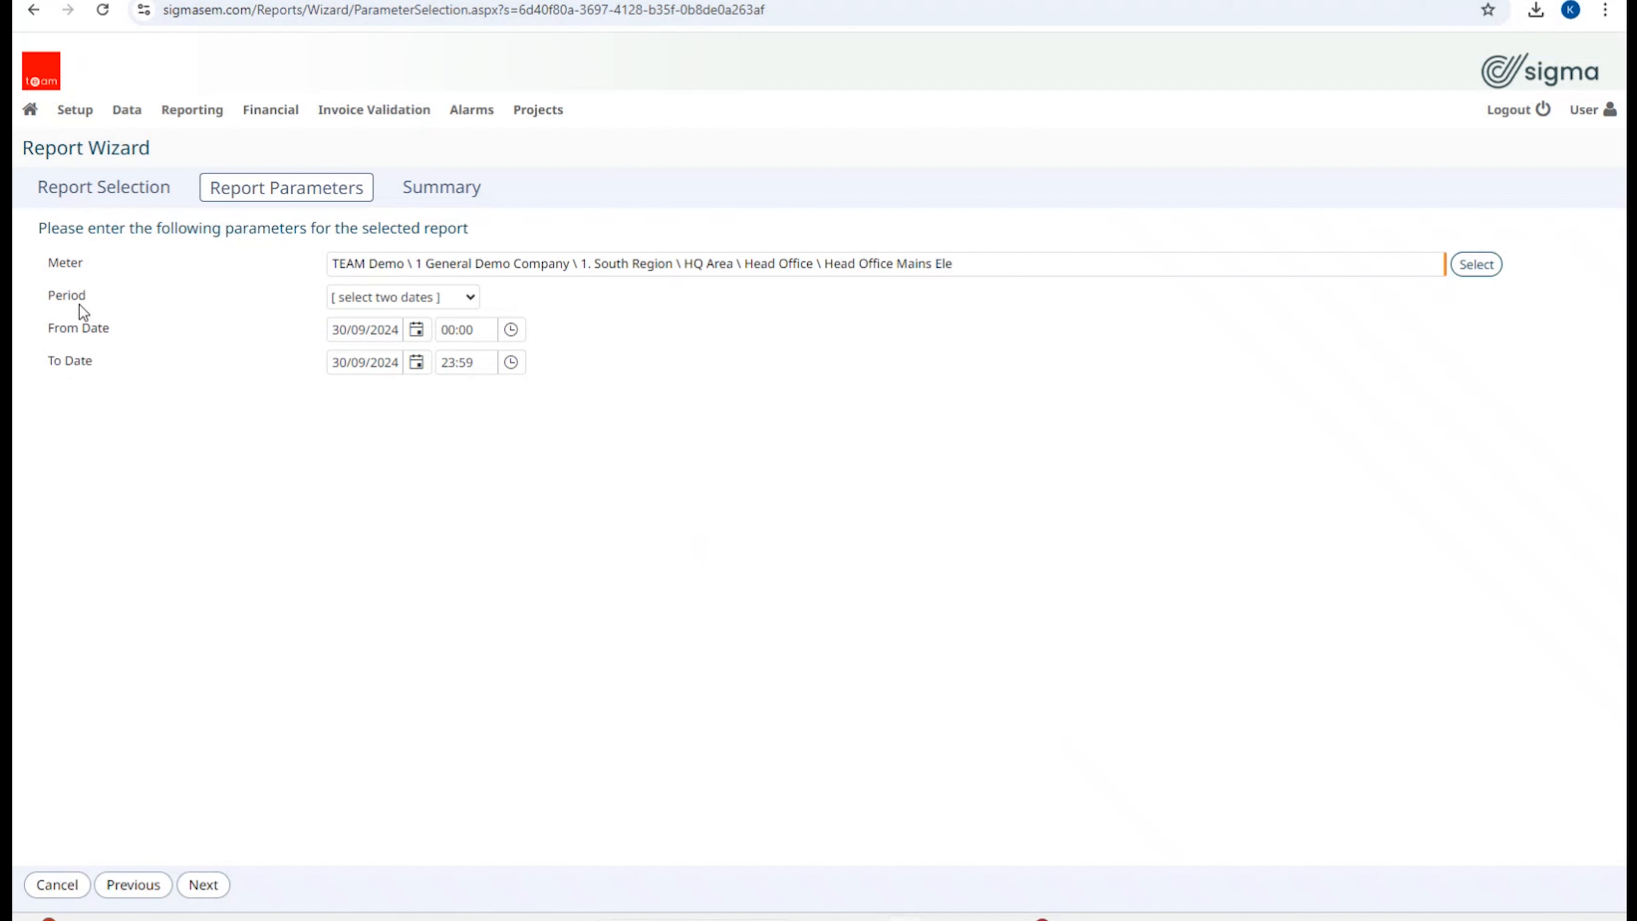
# Step: Set the report period to Last Month and proceed to the summary
pyautogui.click(470, 296)
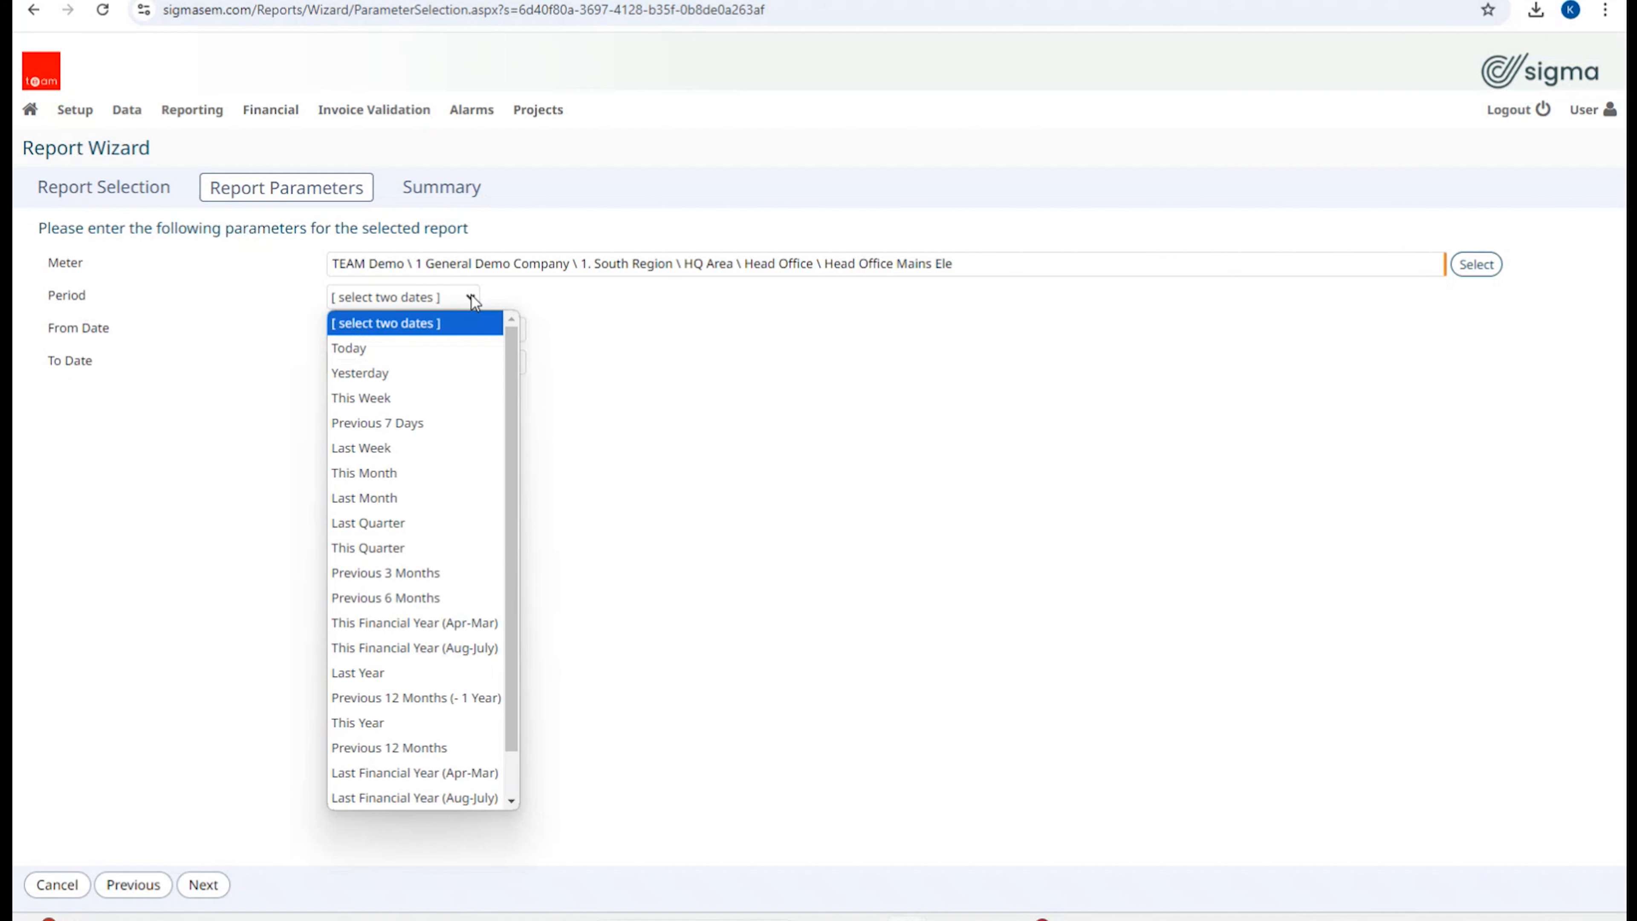
pyautogui.click(730, 505)
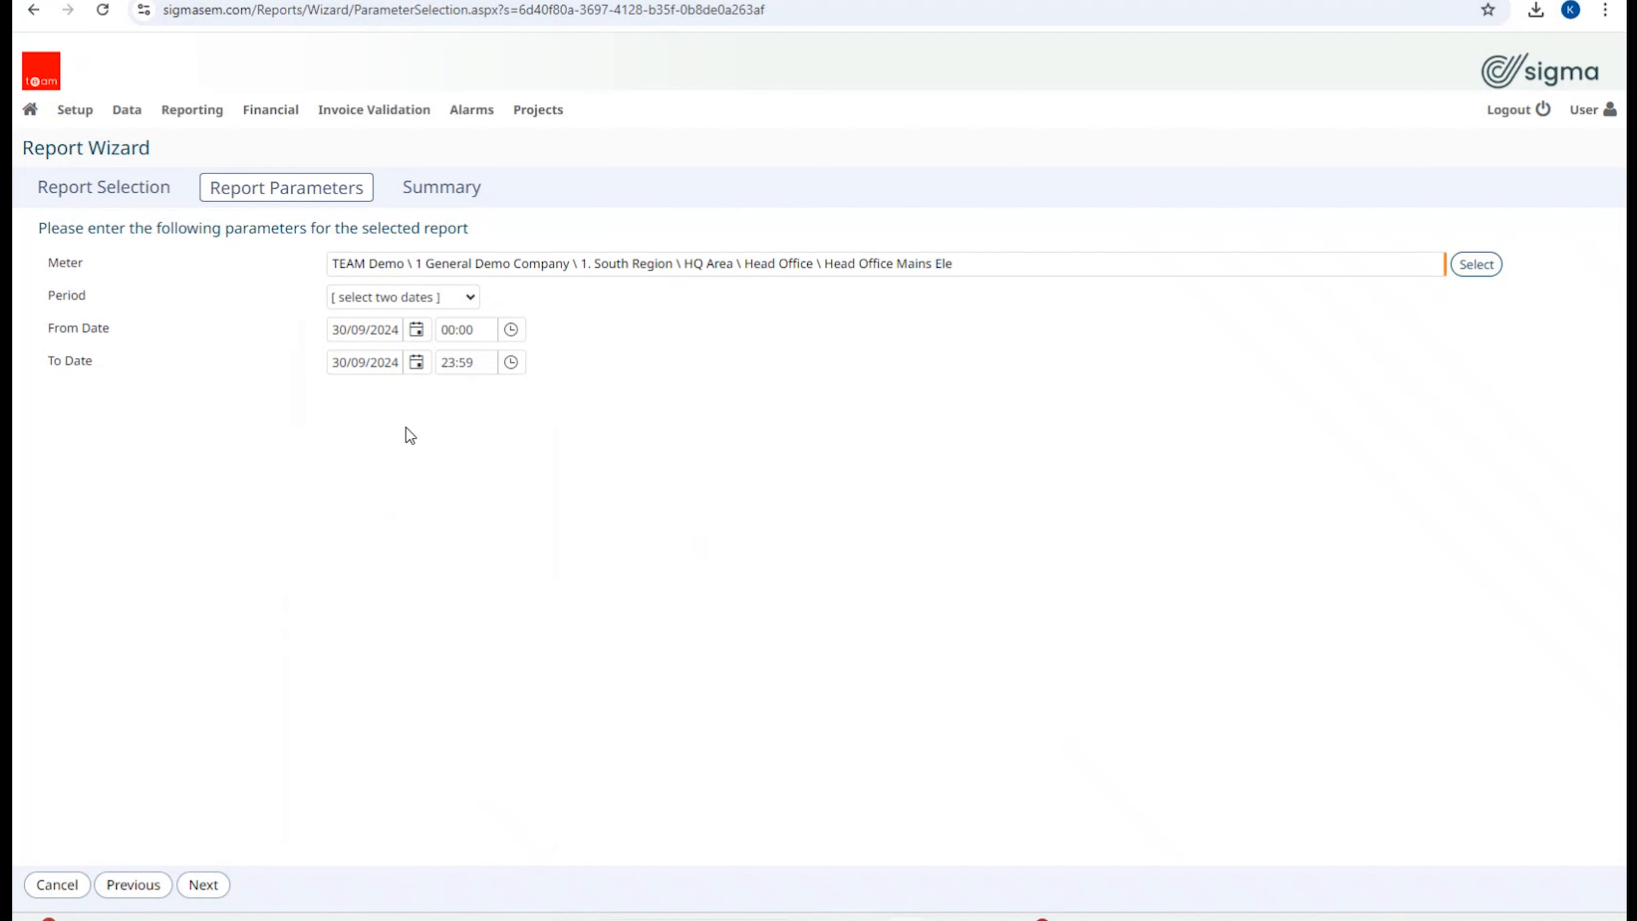
pyautogui.click(471, 298)
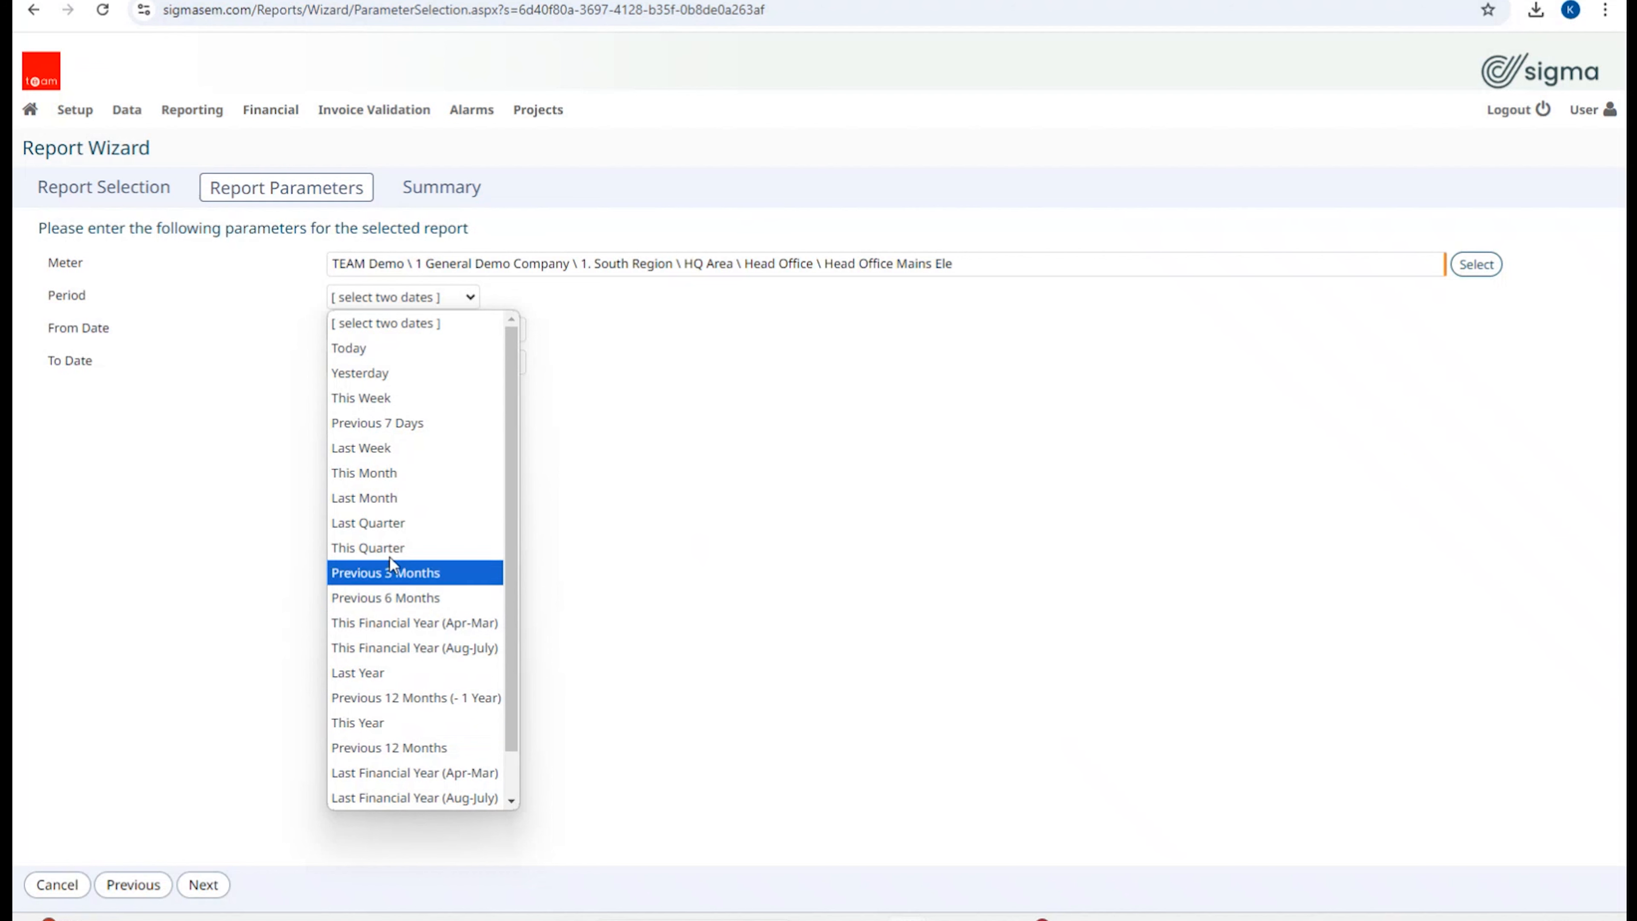
pyautogui.click(419, 498)
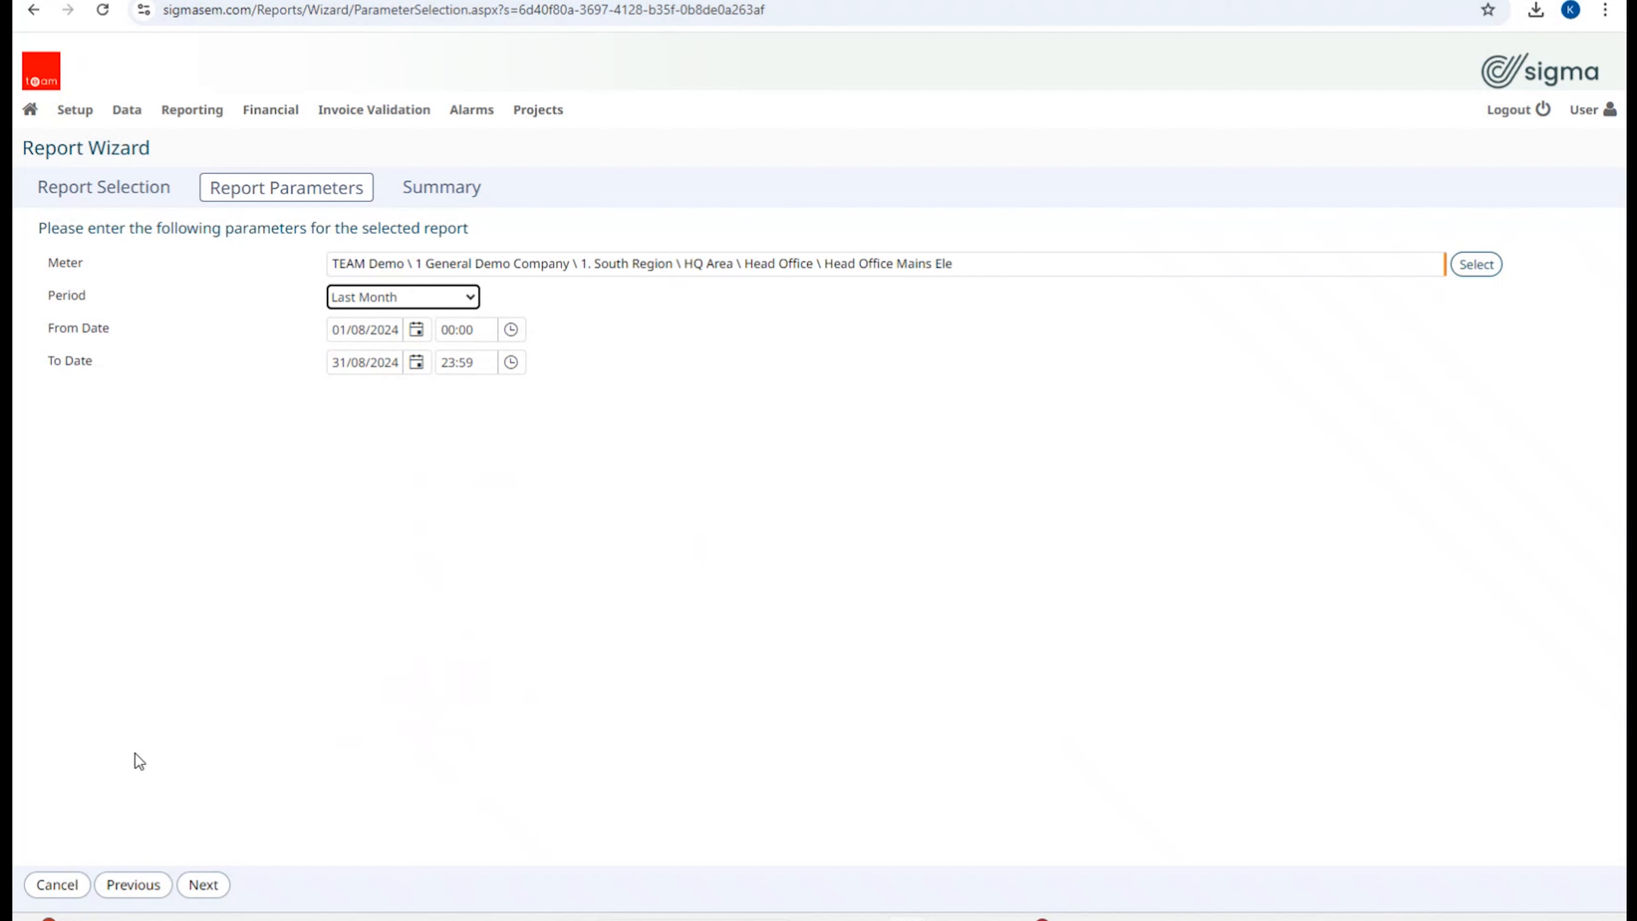
pyautogui.click(203, 894)
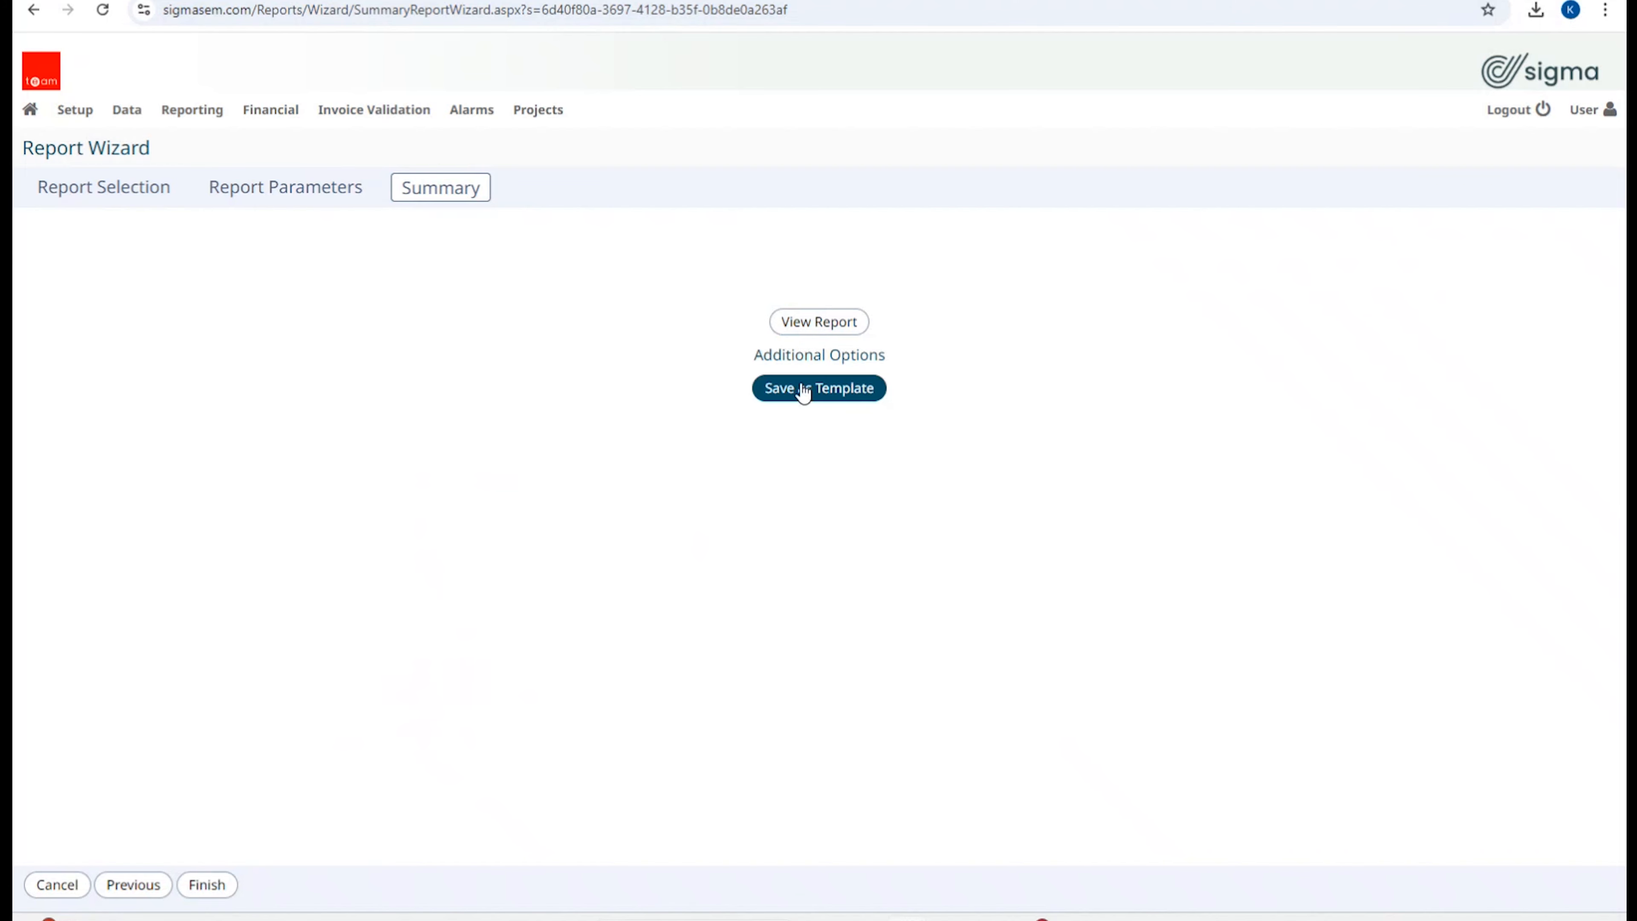
# Step: Generate the report for viewing and open the downloaded PDF
pyautogui.click(818, 328)
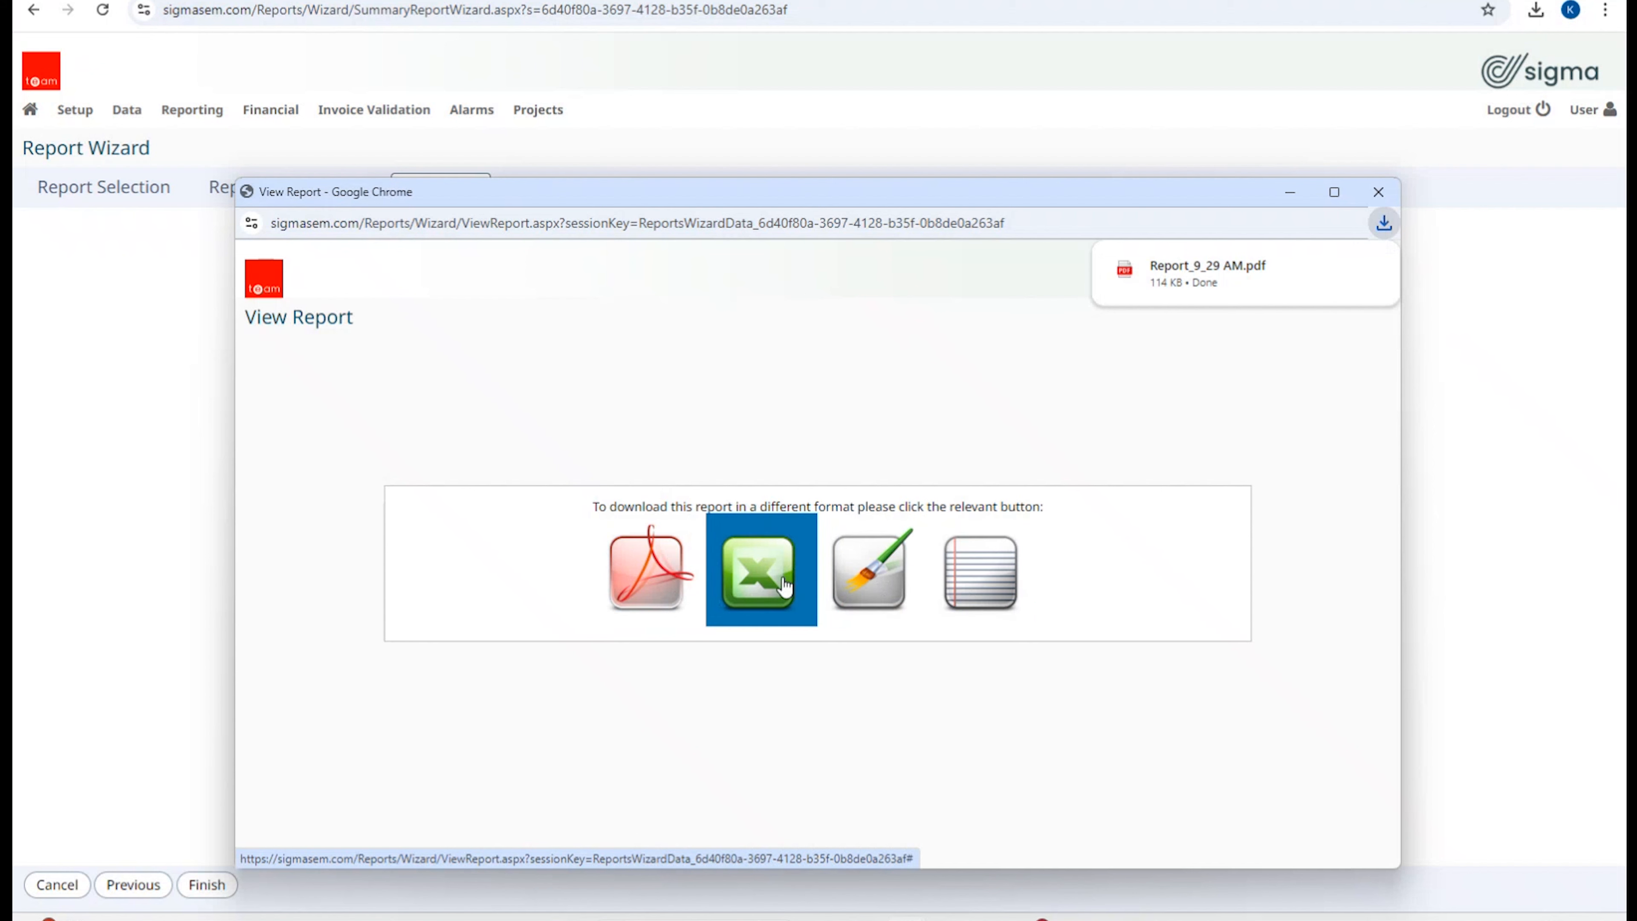
pyautogui.click(1210, 277)
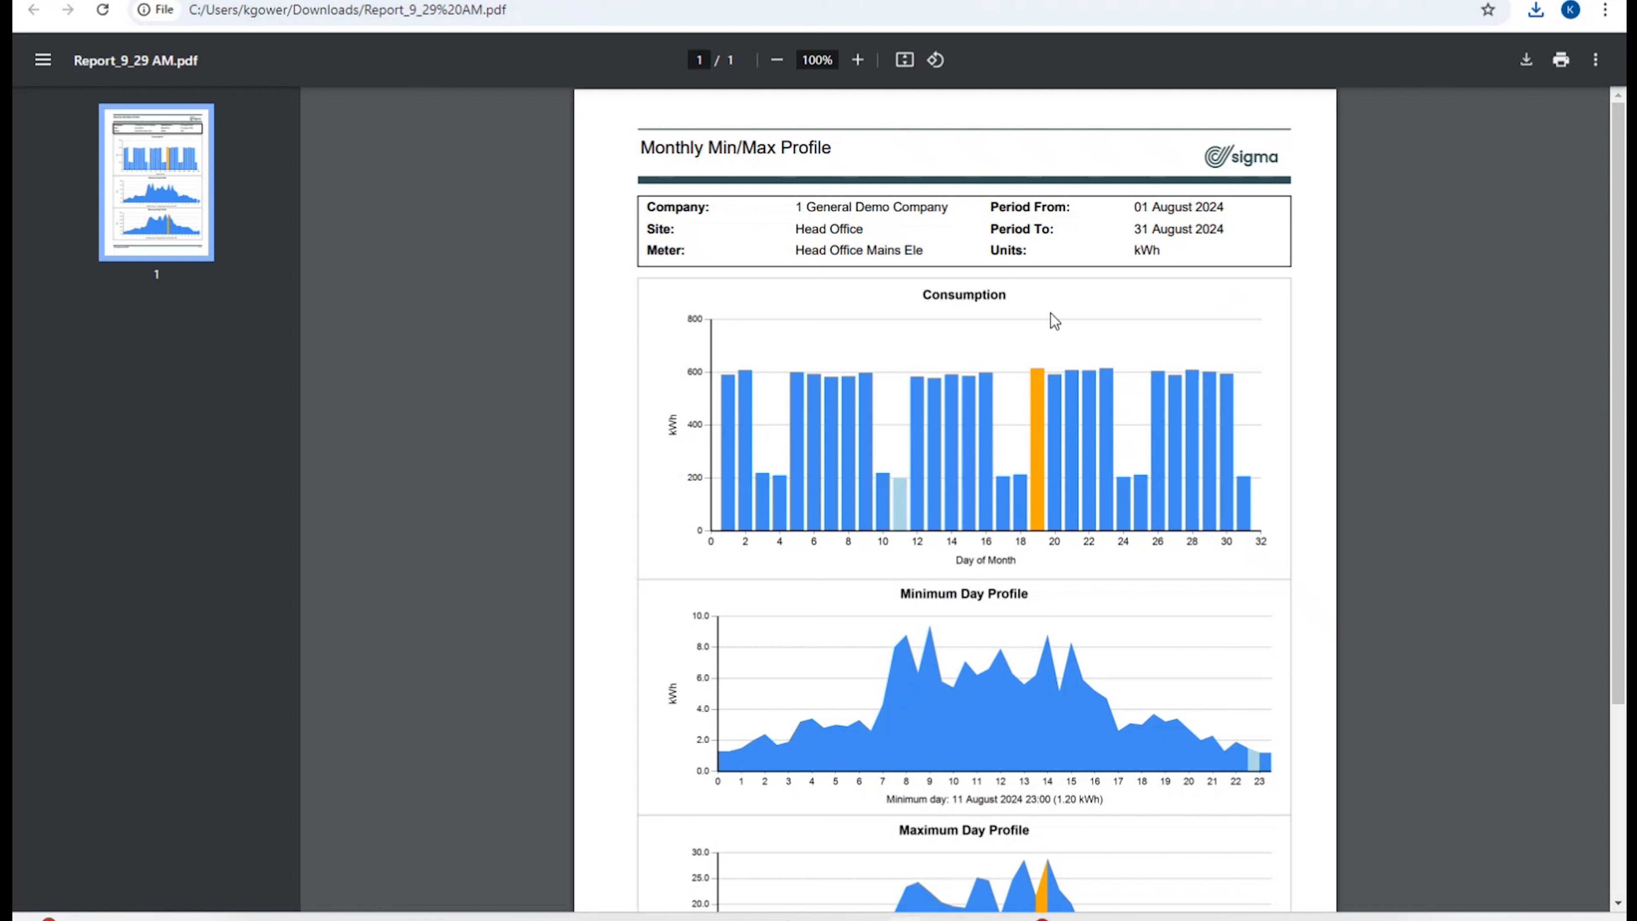
# Step: Examine the report's meter name and its consumption, minimum day and maximum day profile charts
pyautogui.tripleClick(883, 253)
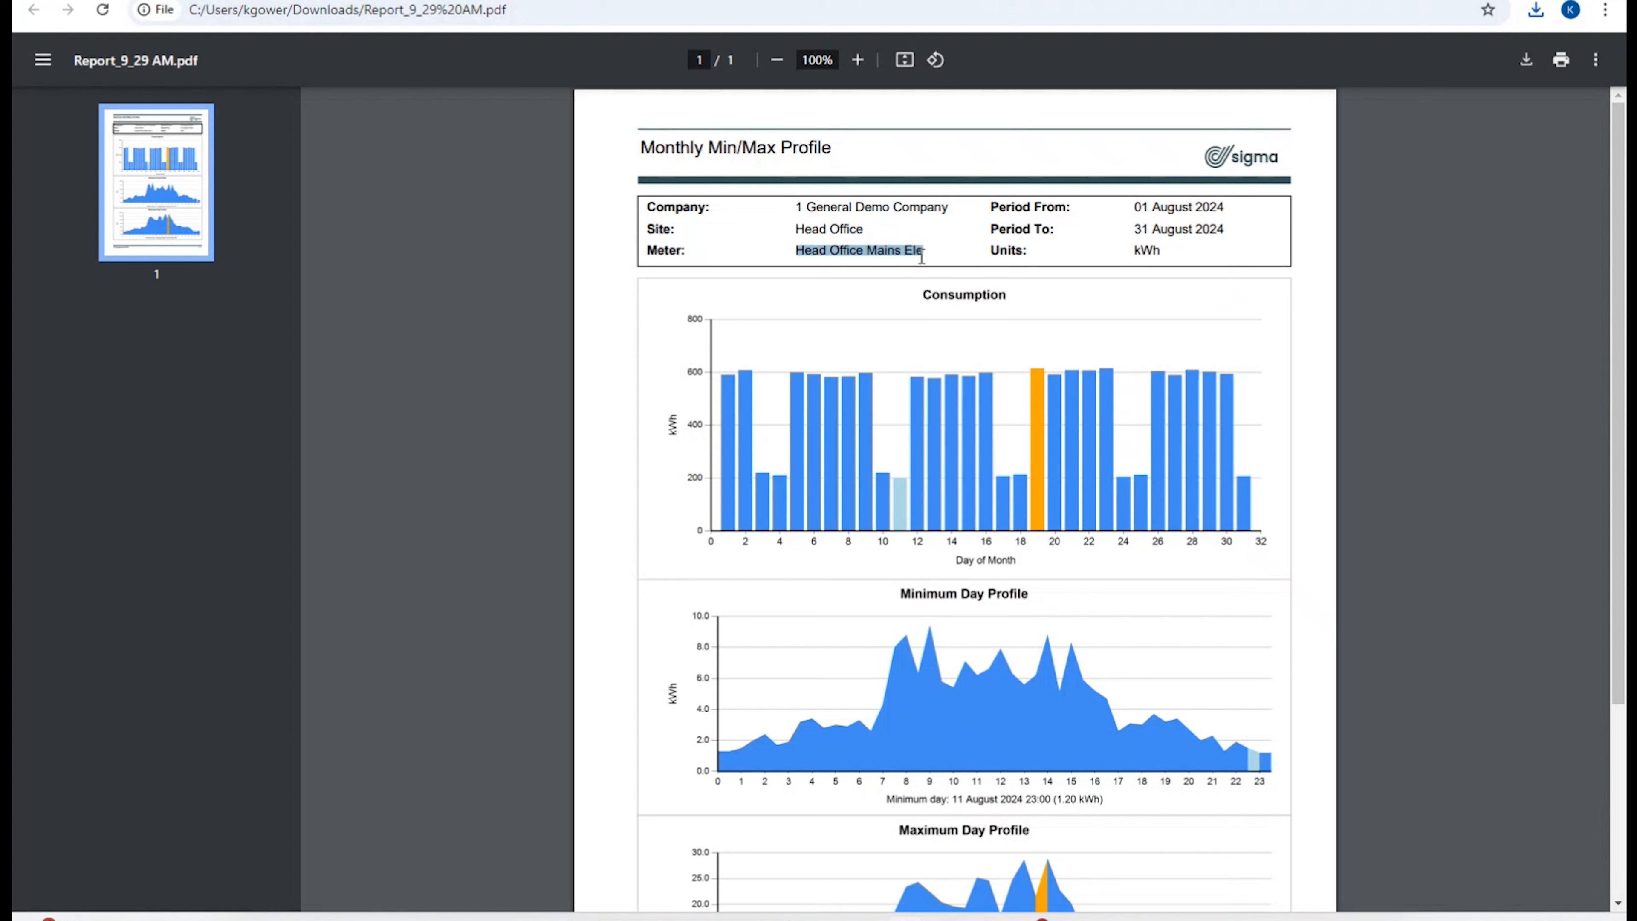
pyautogui.click(955, 253)
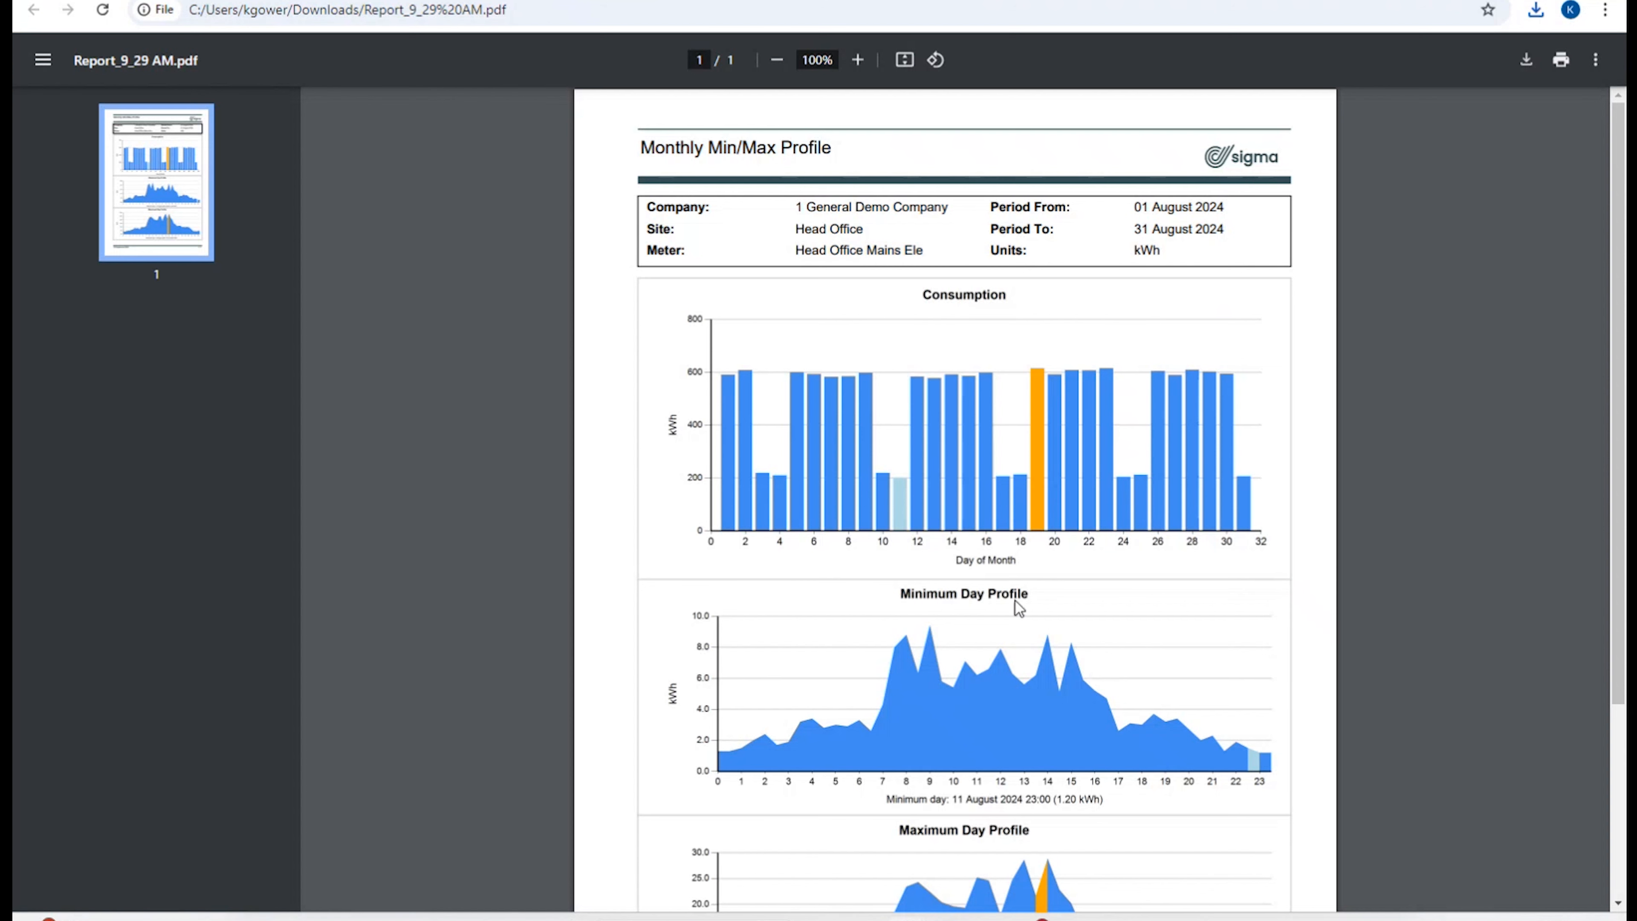
pyautogui.scroll(-3, 883, 424)
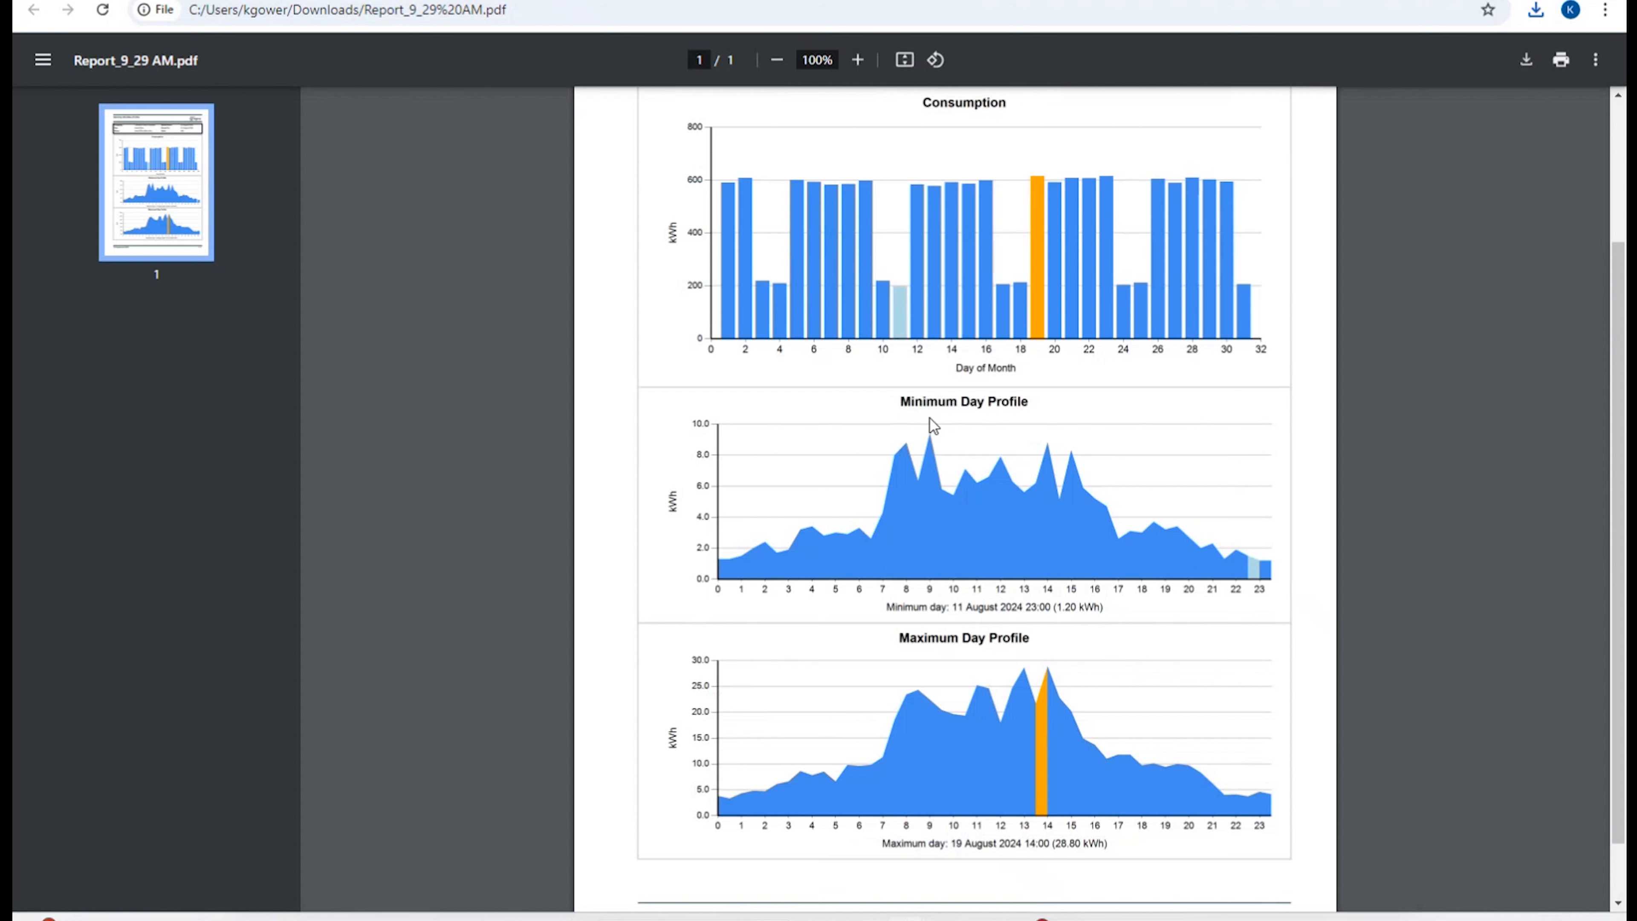
pyautogui.scroll(-1, 1025, 580)
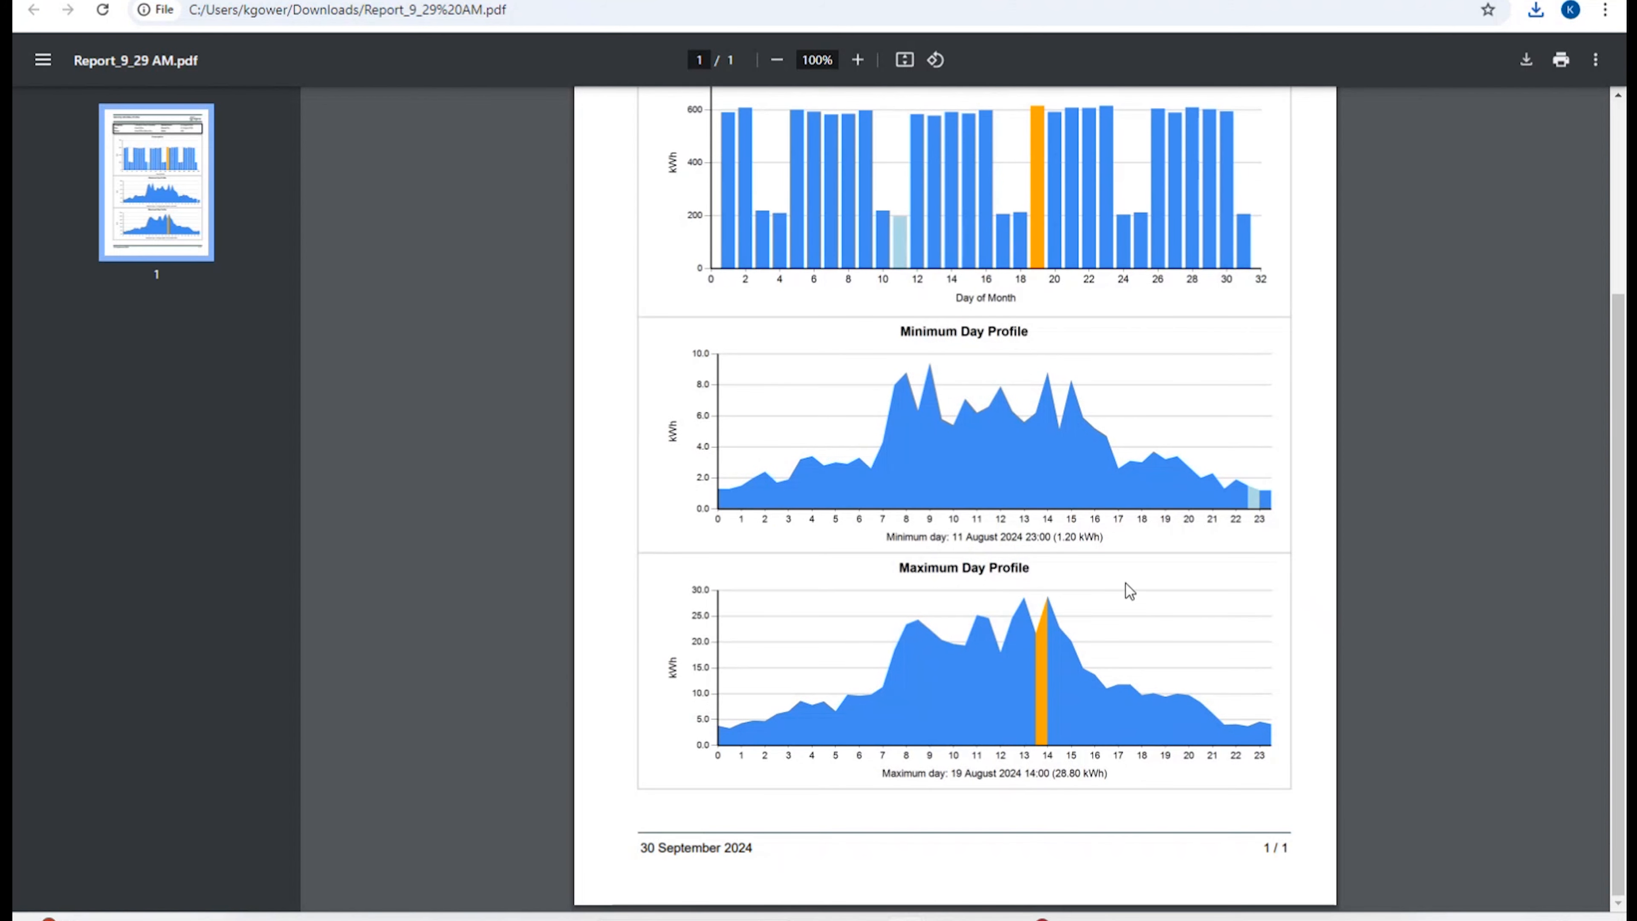
pyautogui.scroll(4, 1224, 554)
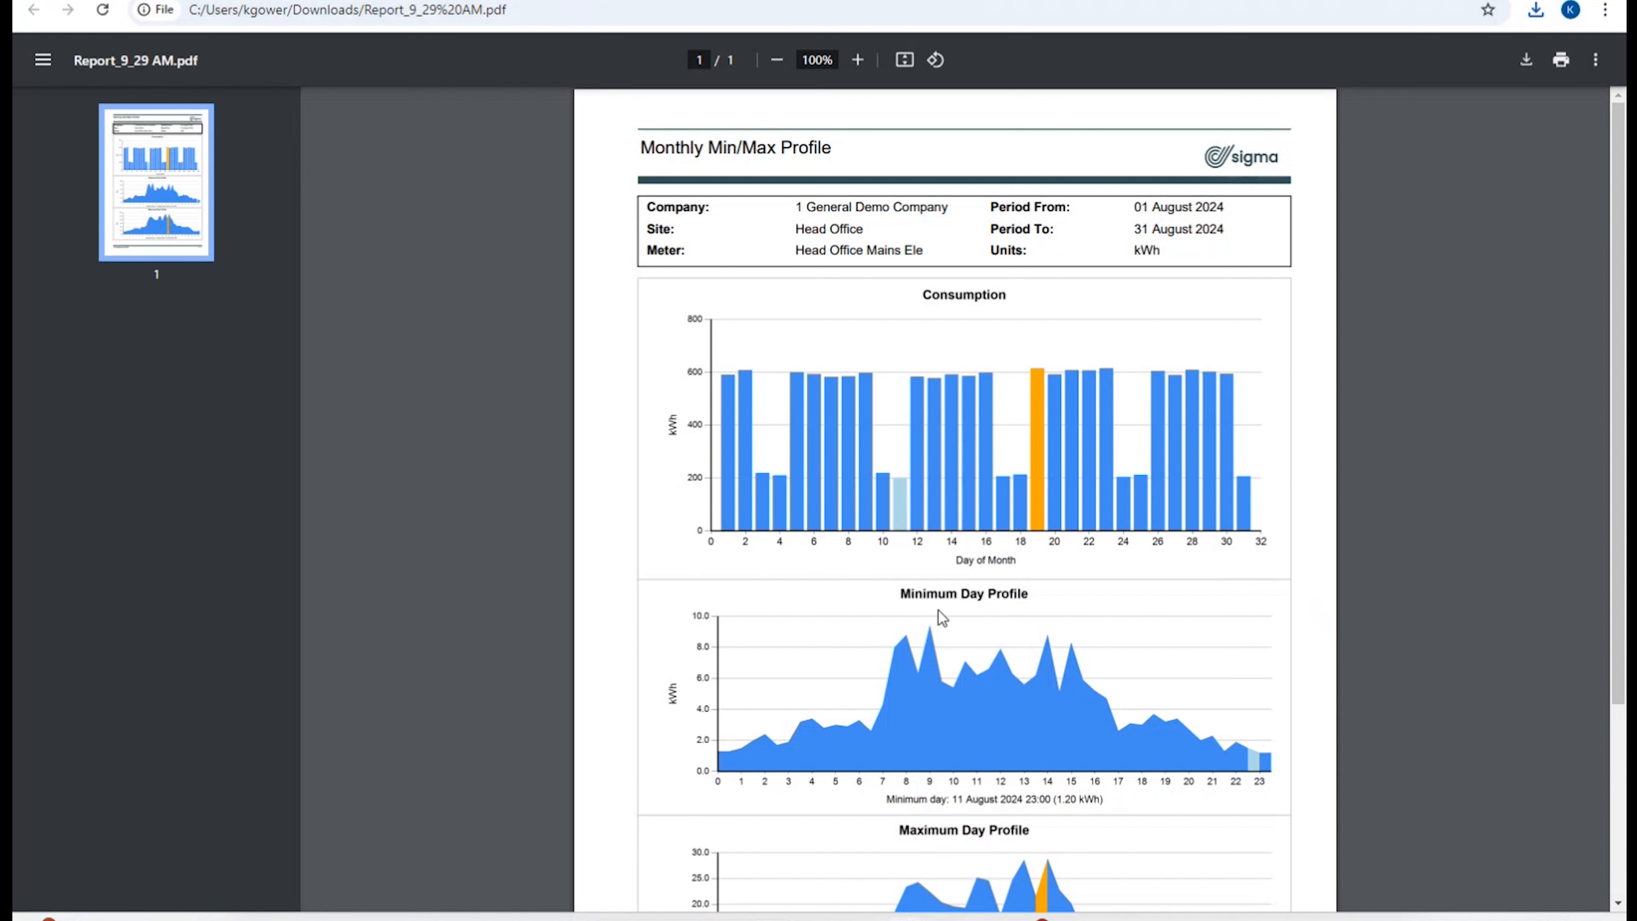
# Step: Return from the PDF to the report wizard and start a report template named "Min/Max last month Mains Elec Meter"
pyautogui.scroll(-4, 941, 616)
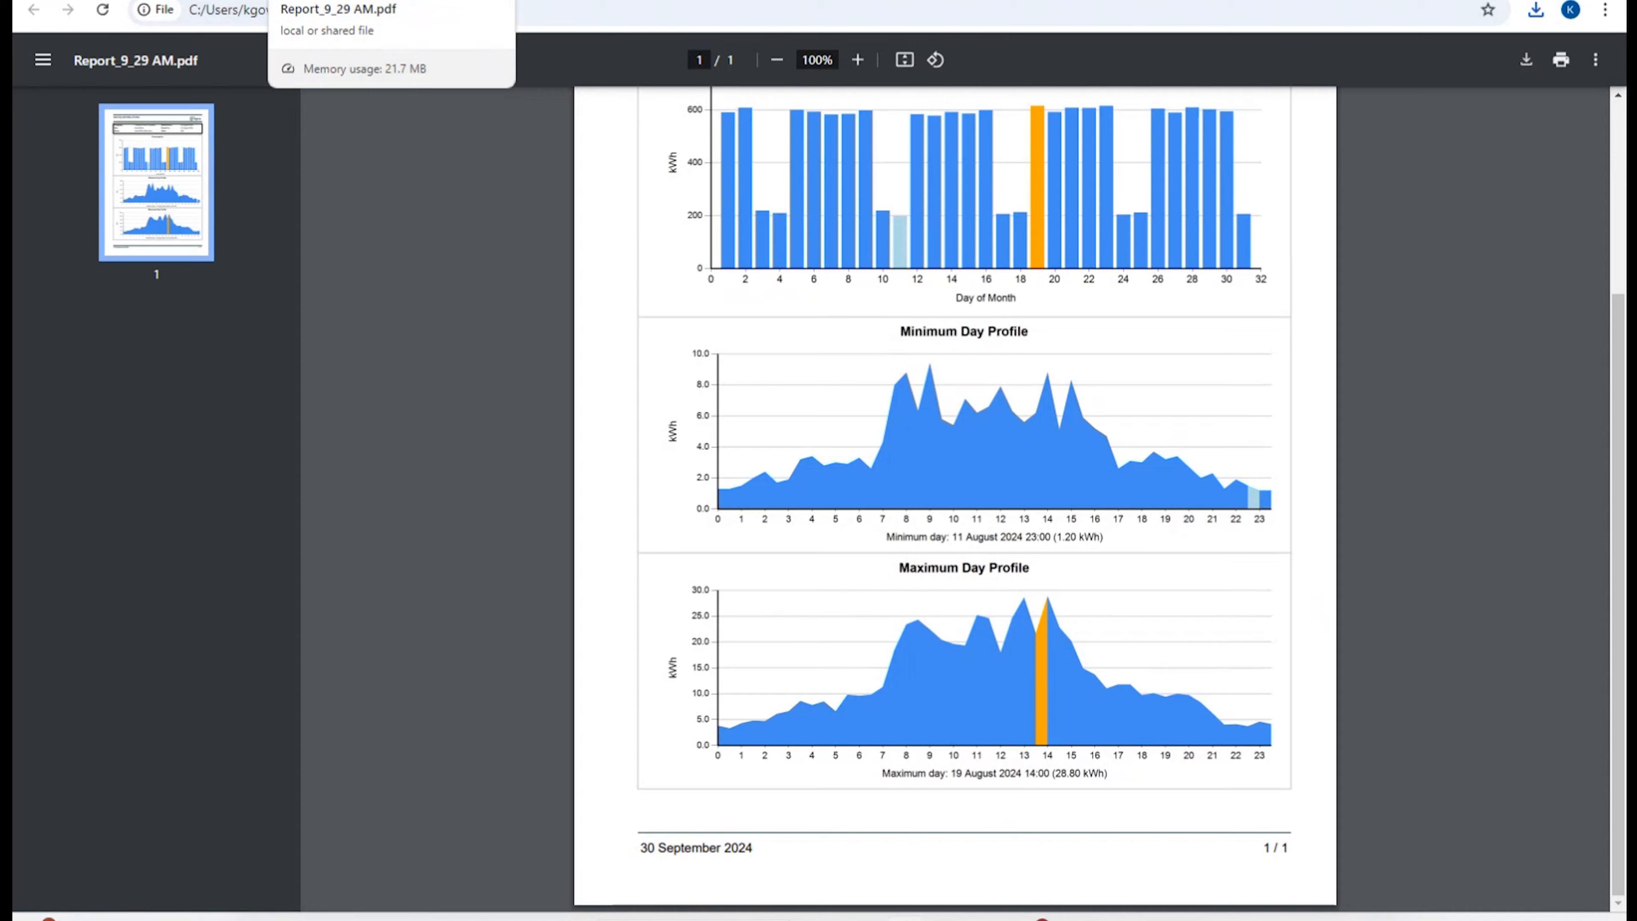
pyautogui.click(409, 2)
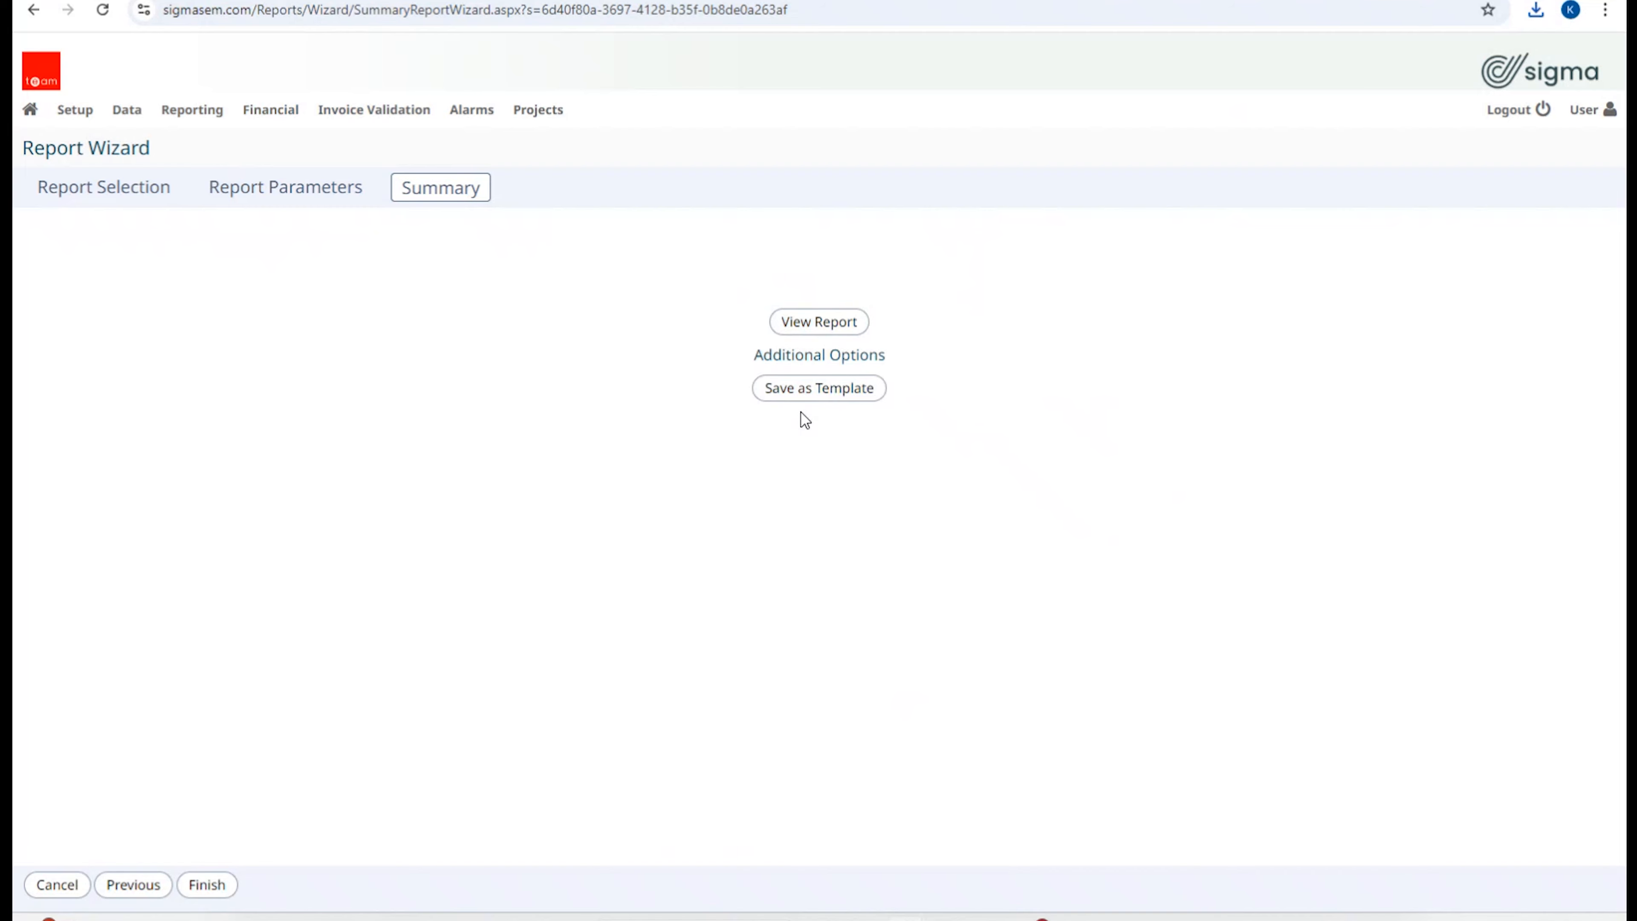
pyautogui.click(815, 398)
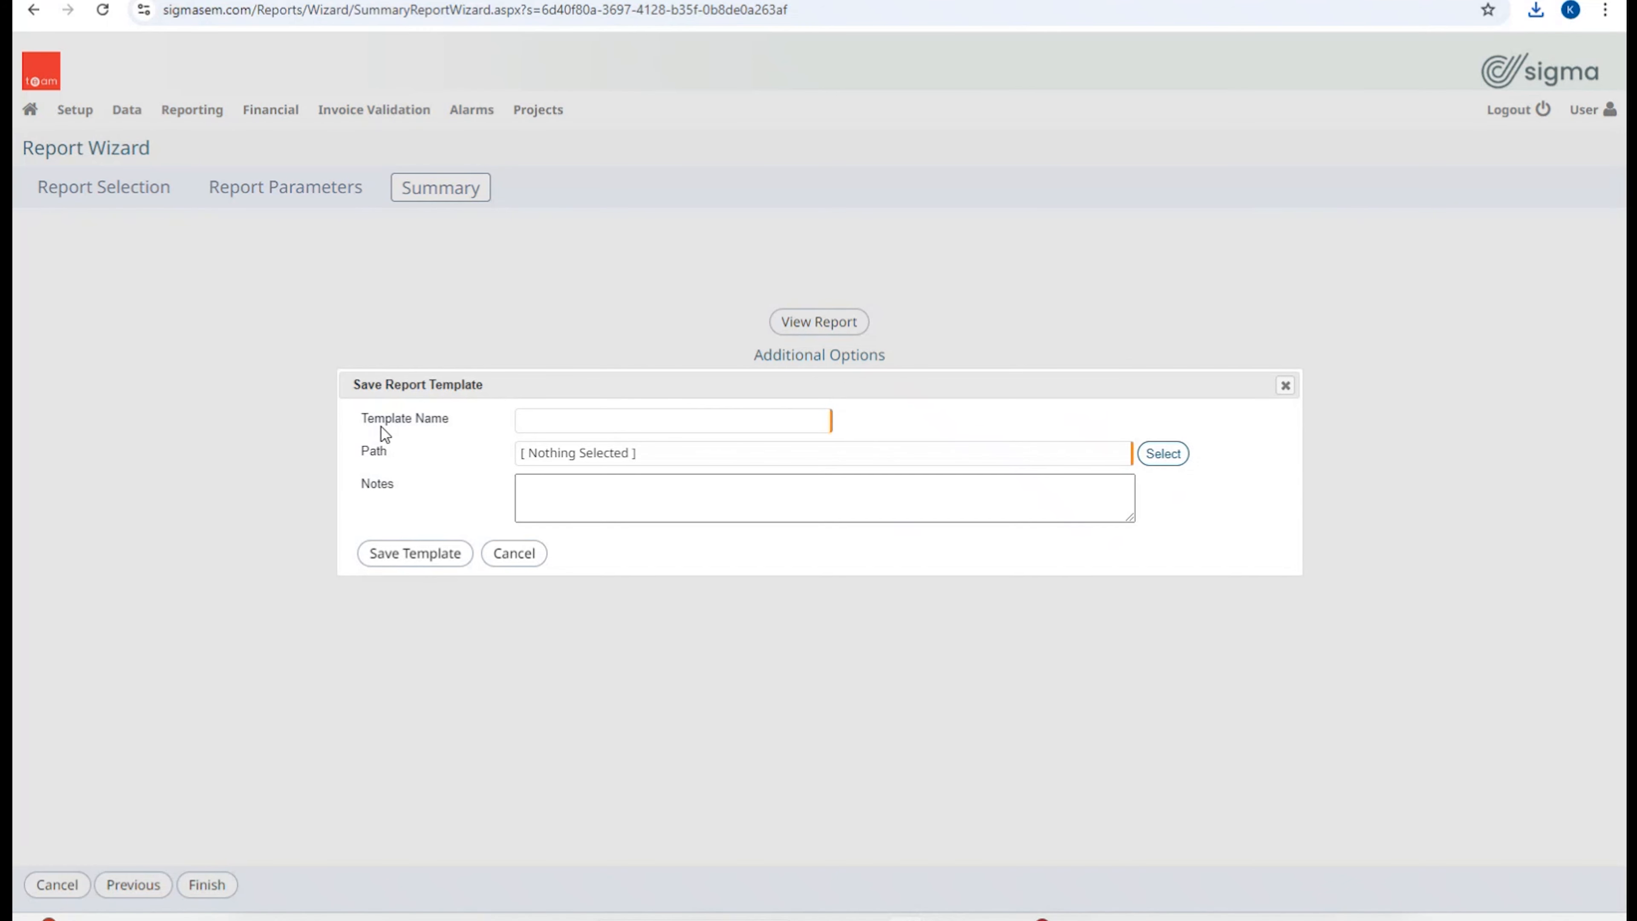
pyautogui.click(558, 429)
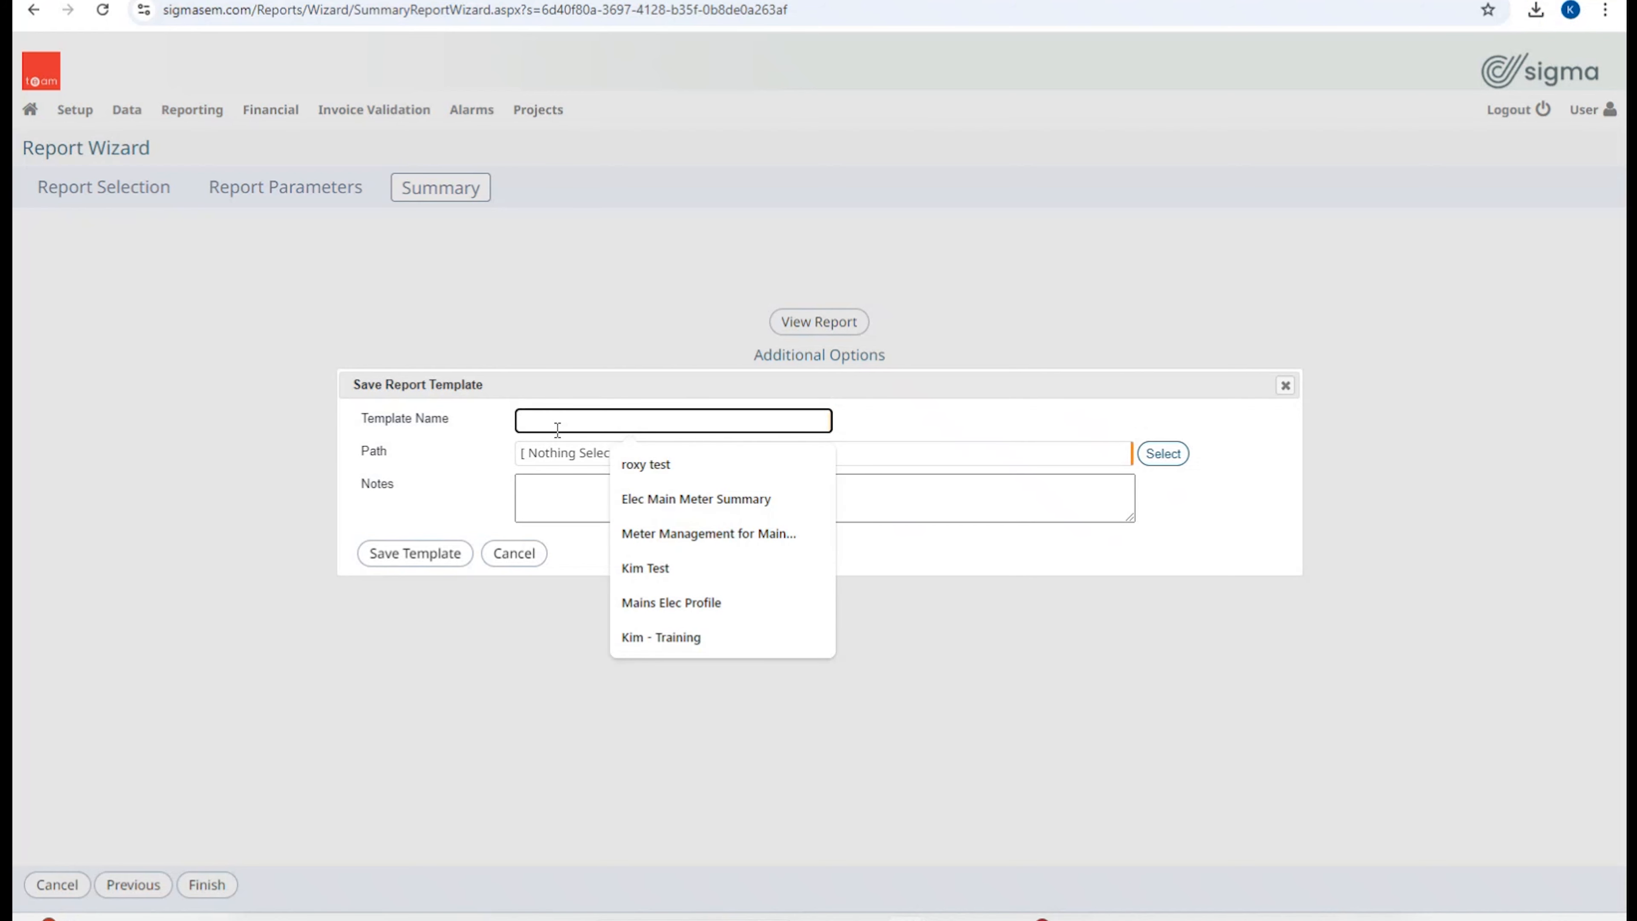
pyautogui.write('Mix')
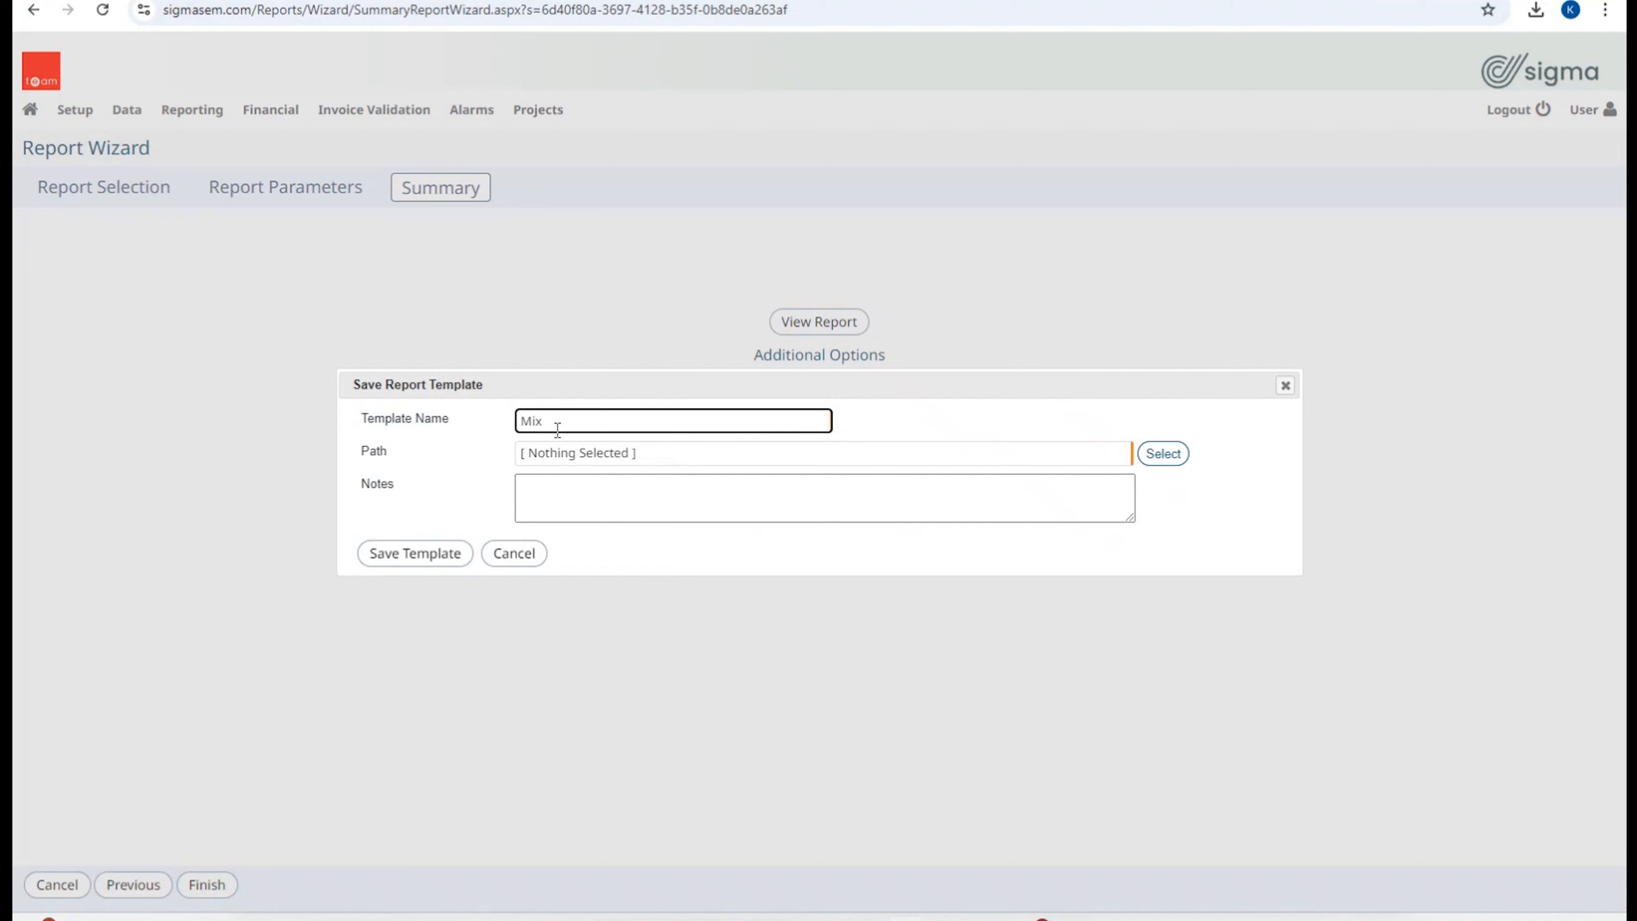
pyautogui.press('BackSpace')
pyautogui.write('n/Max last month Mains Eec')
pyautogui.press('BackSpace')
pyautogui.press('BackSpace')
pyautogui.write('lec Meter')
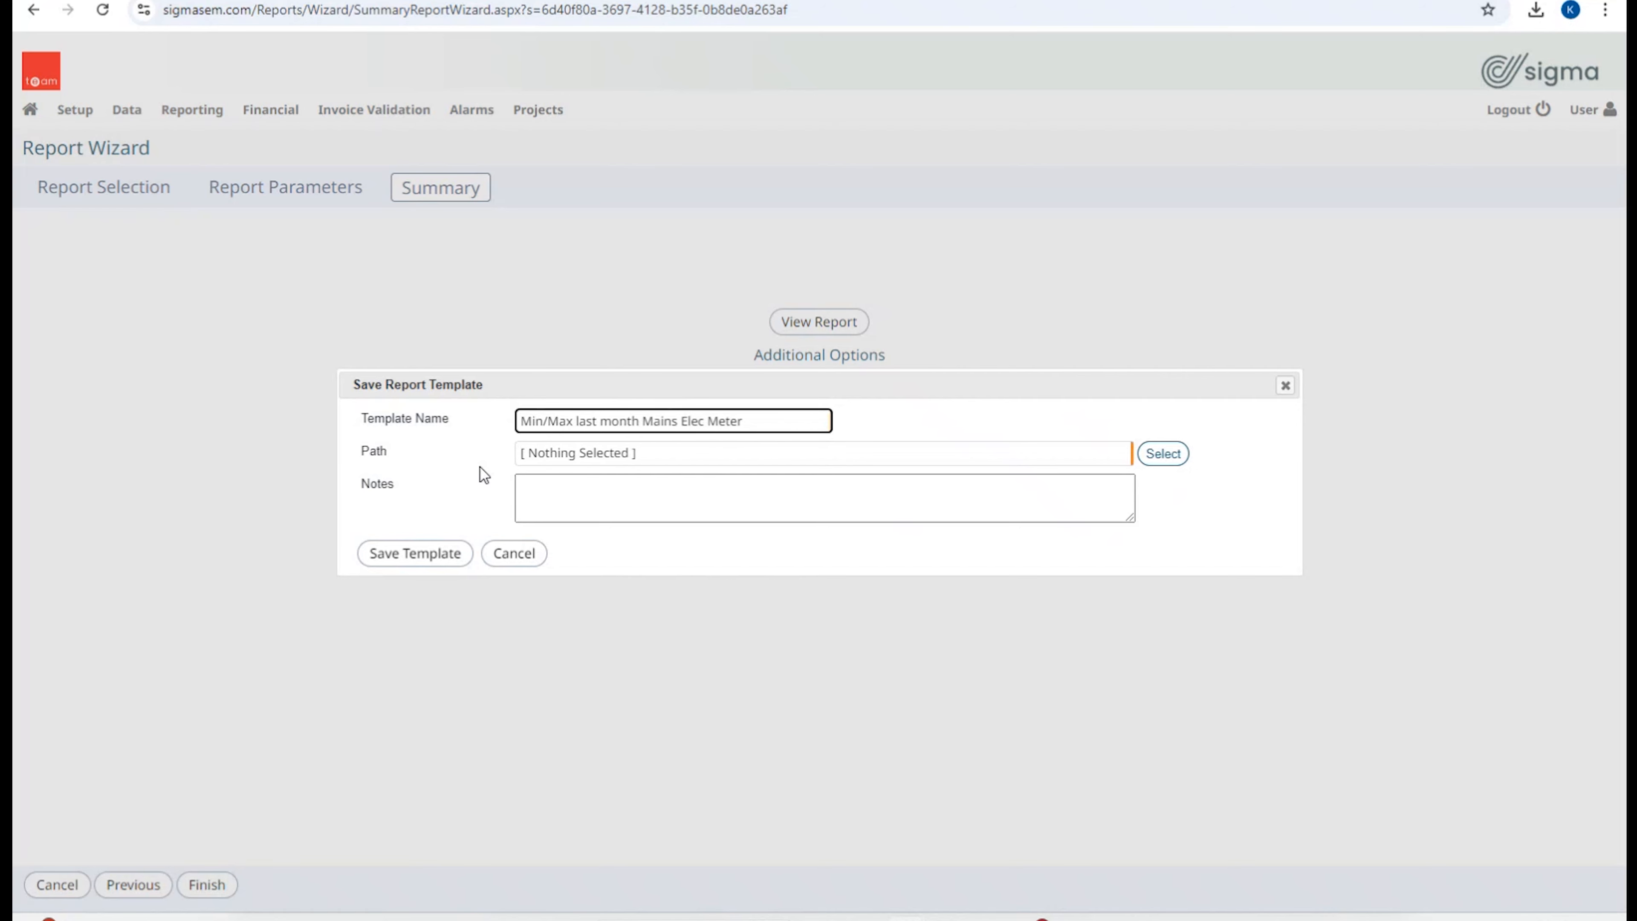
# Step: Set the template's path to TEAM Demo and save the template
pyautogui.click(1164, 456)
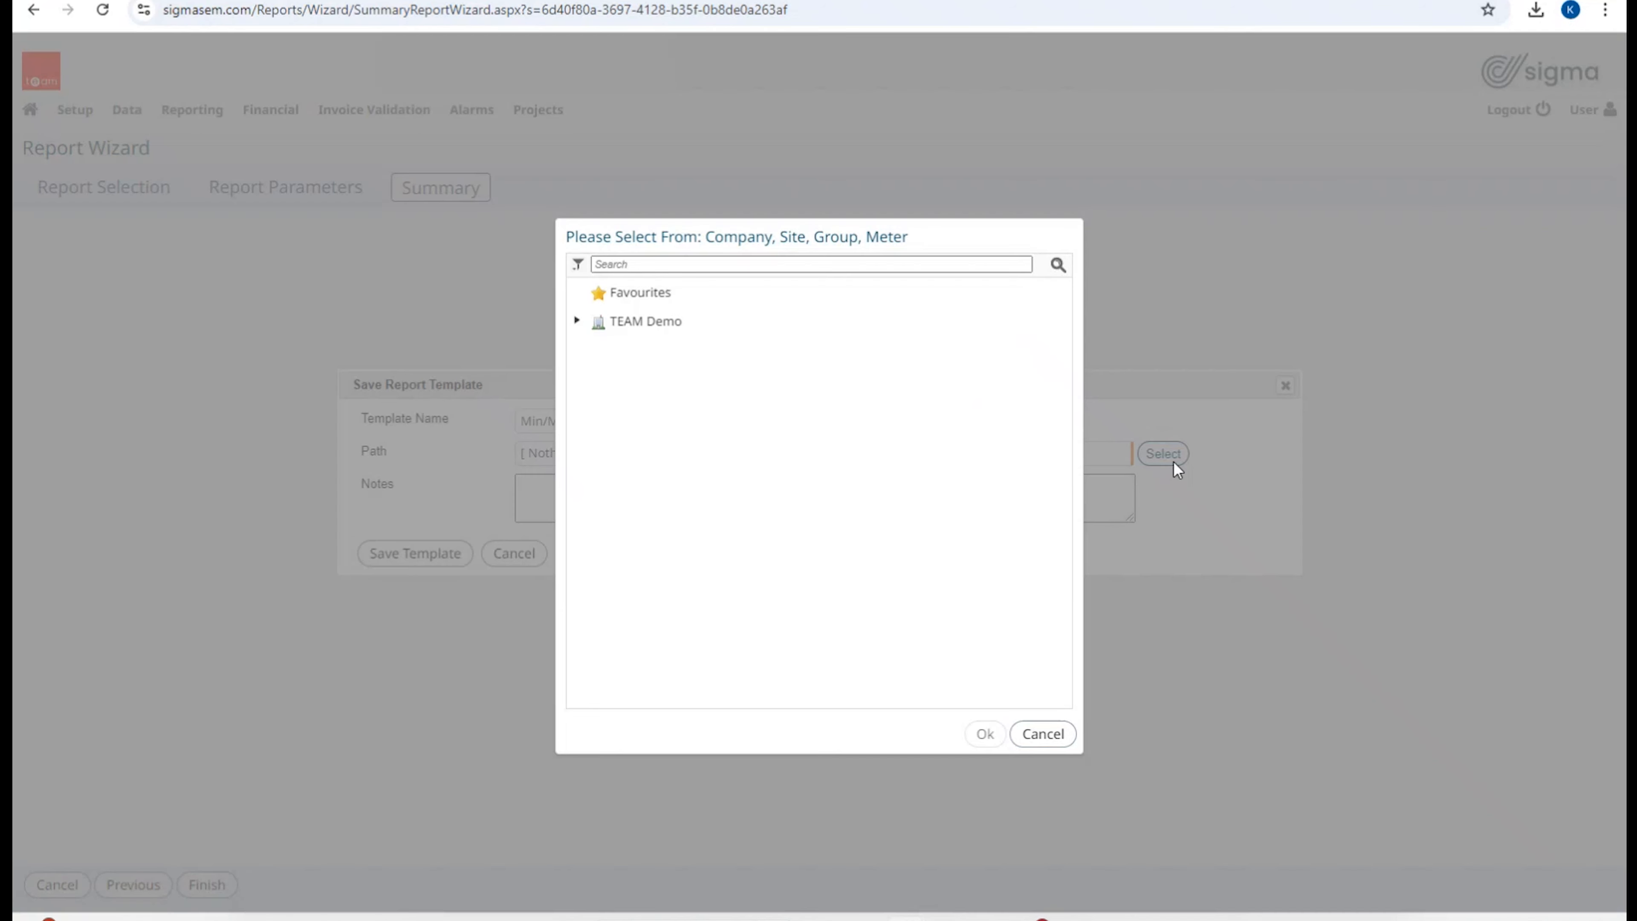
pyautogui.click(617, 324)
pyautogui.click(579, 321)
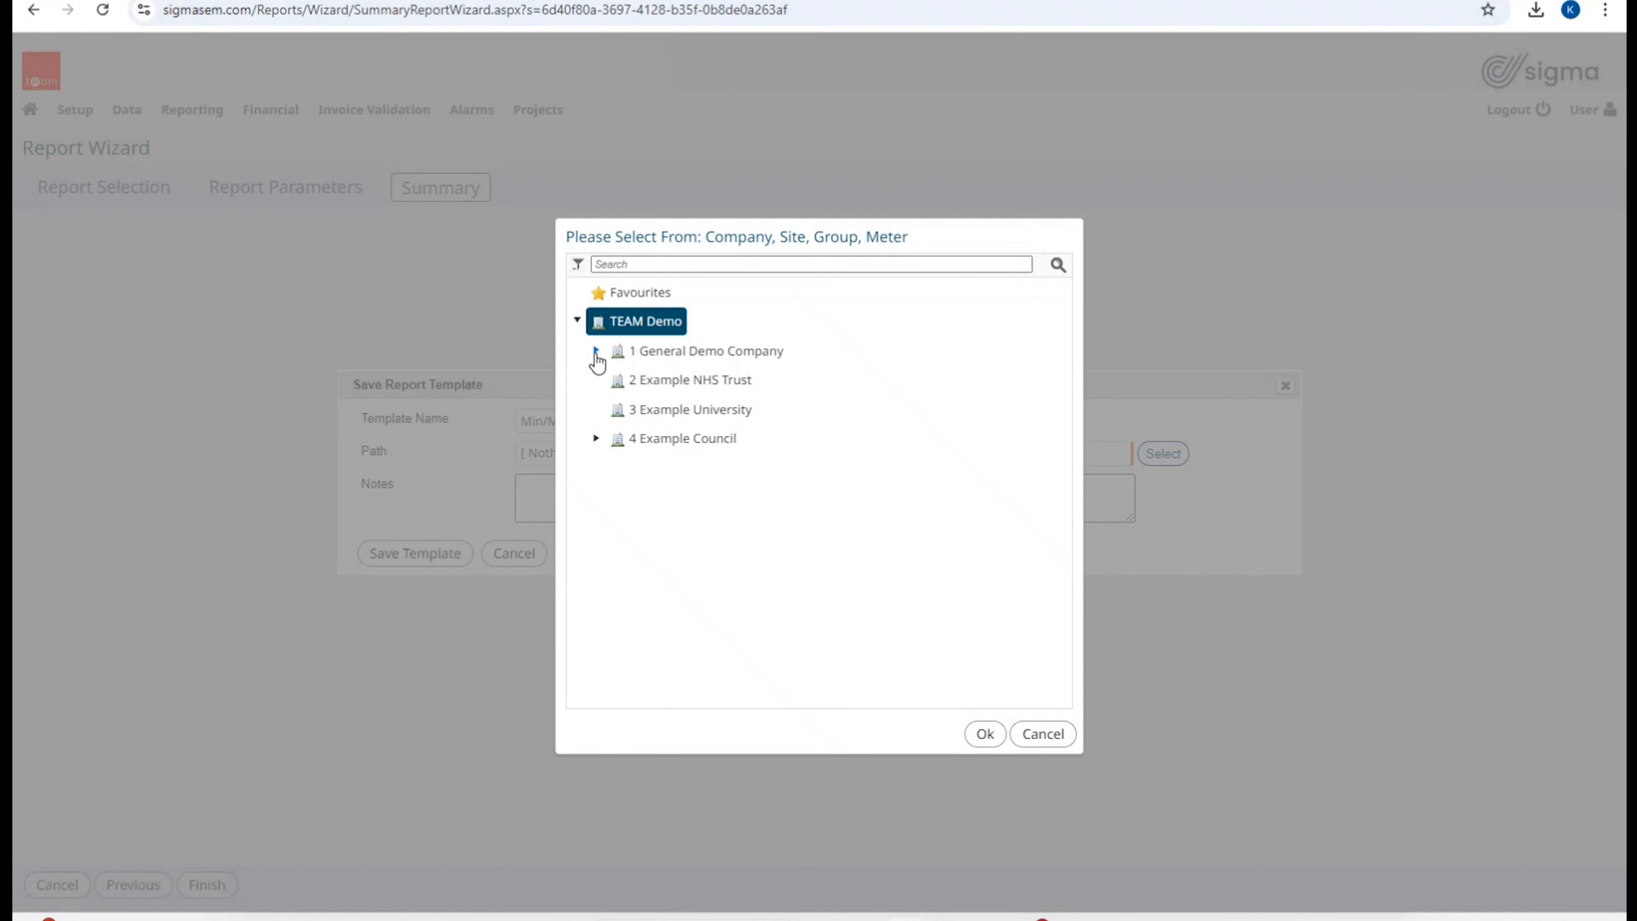
pyautogui.click(596, 351)
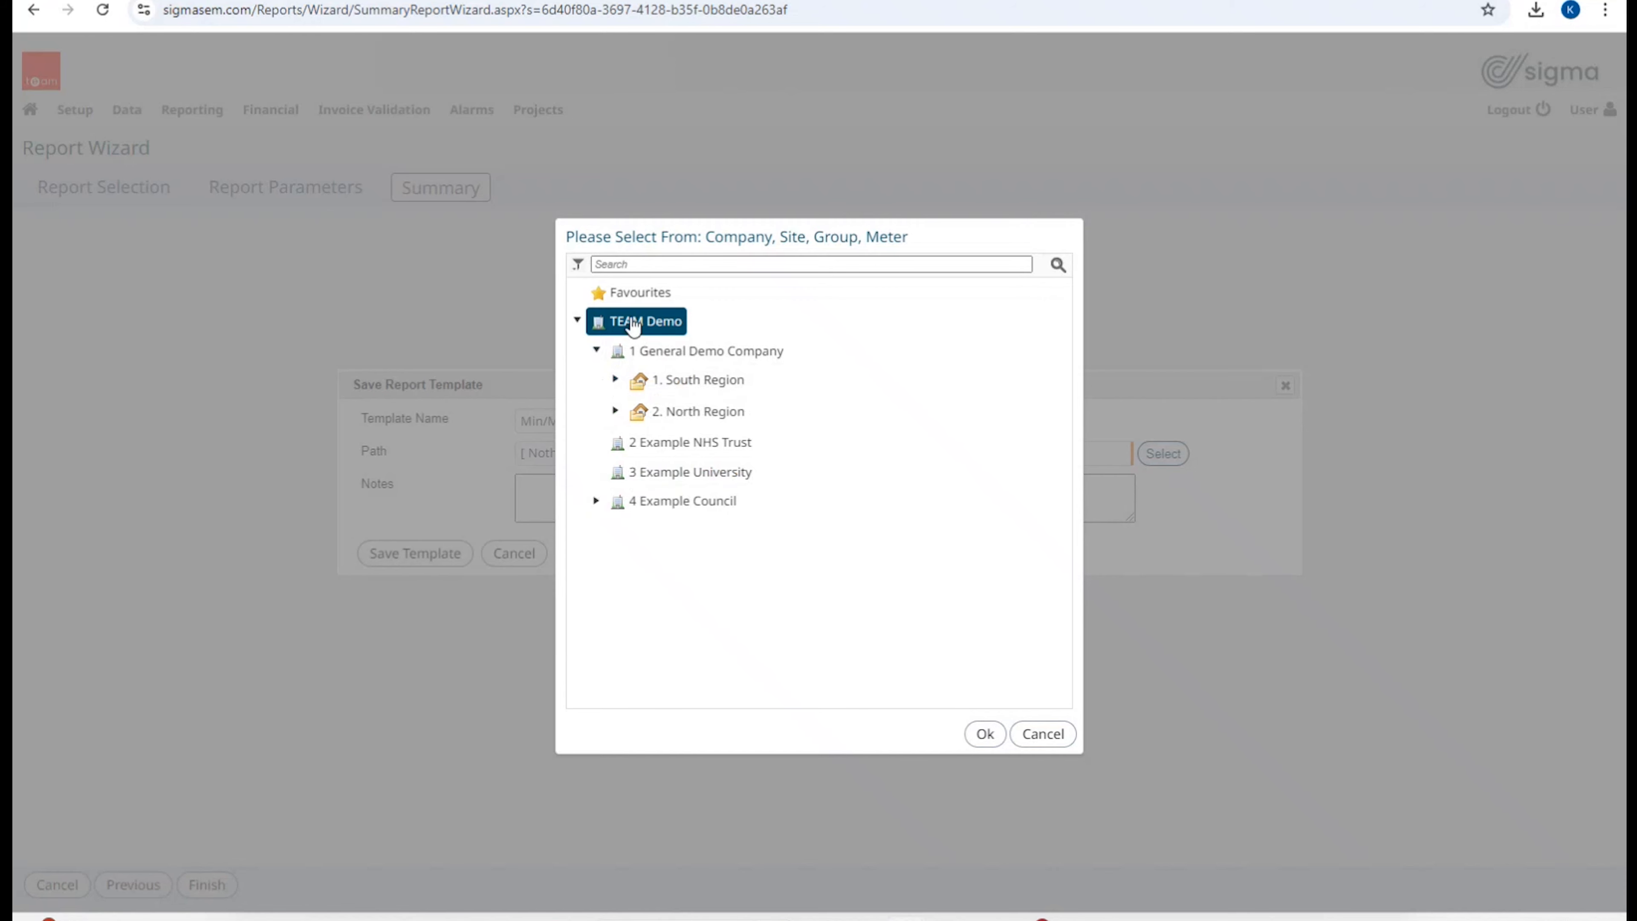
pyautogui.click(986, 734)
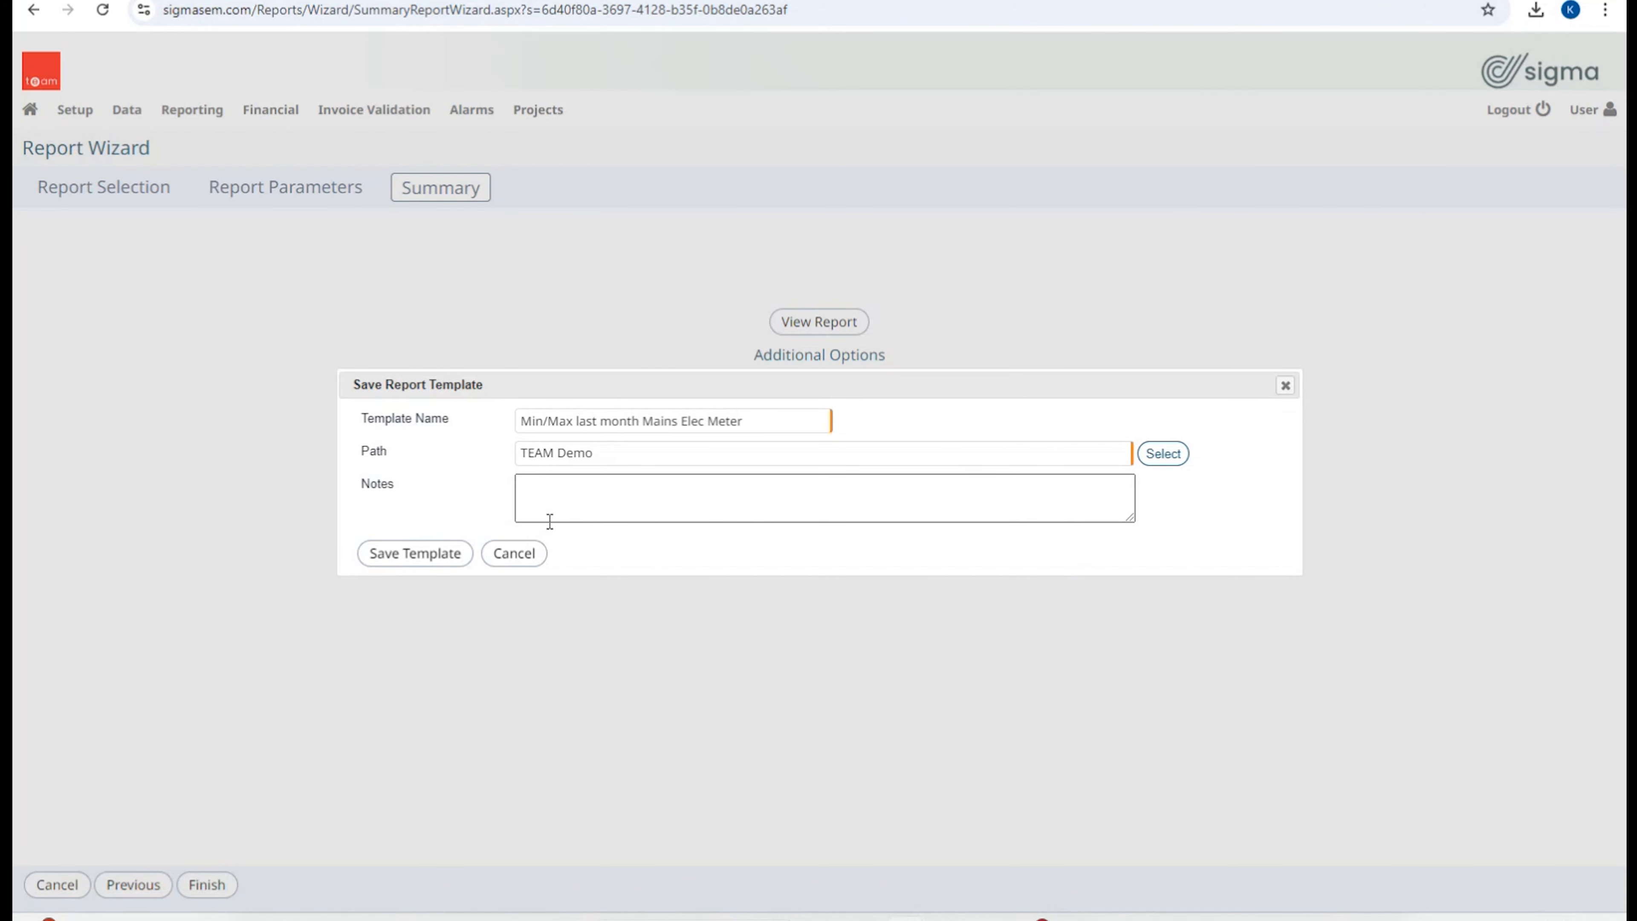
pyautogui.click(412, 555)
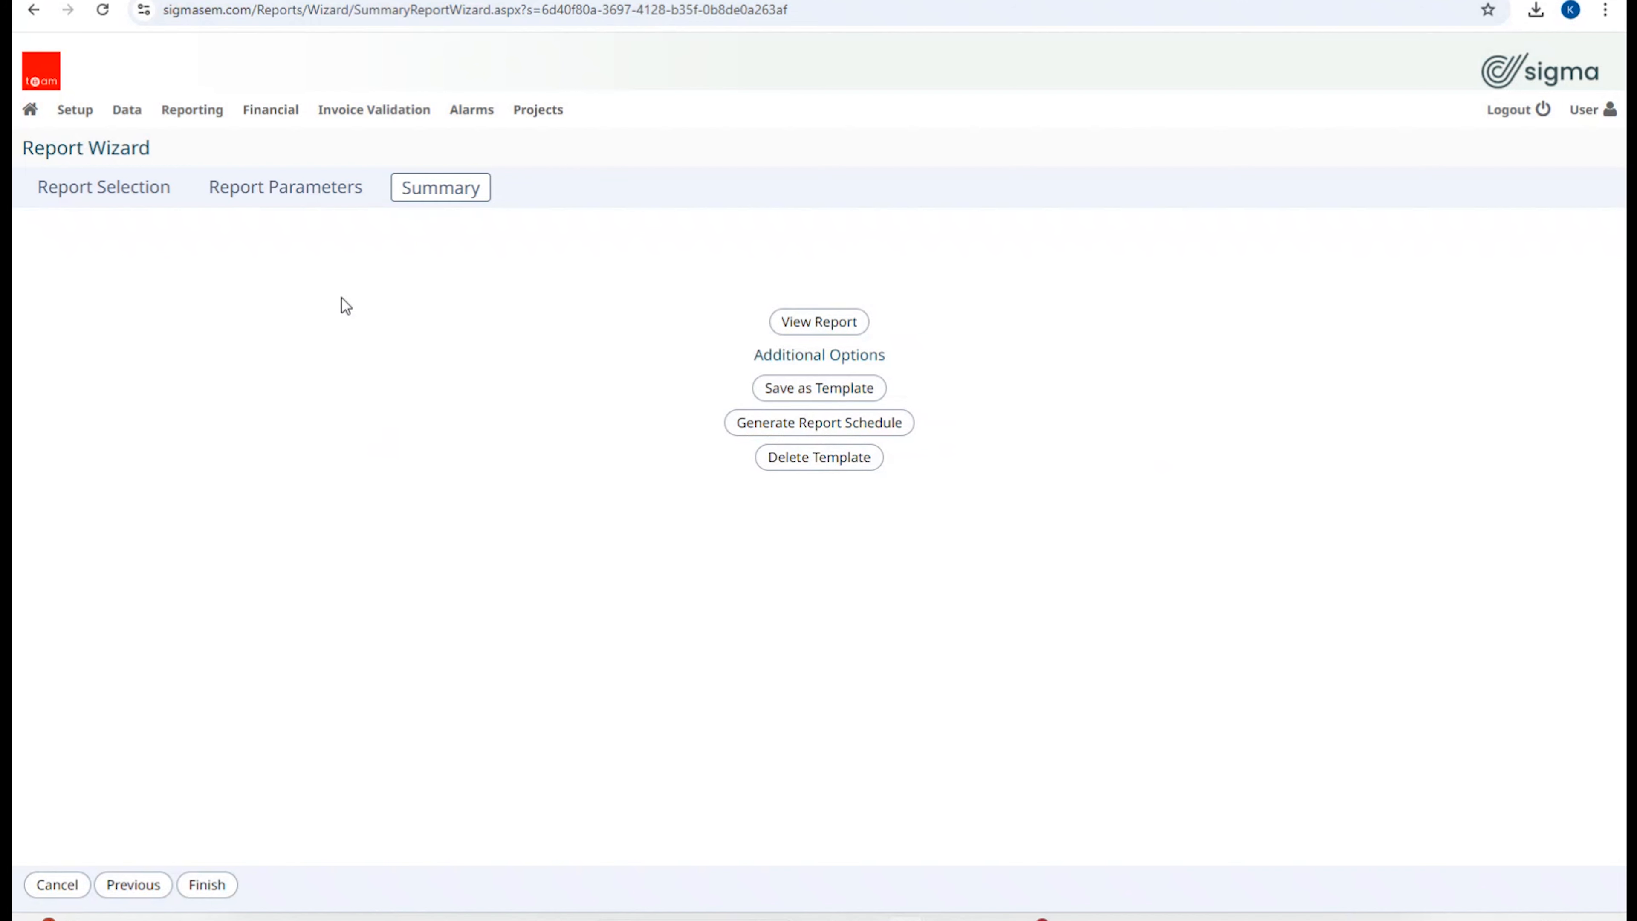
# Step: Reopen the Report Wizard, choose to run a report template, and browse the template tree down to Head Office
pyautogui.moveTo(233, 107)
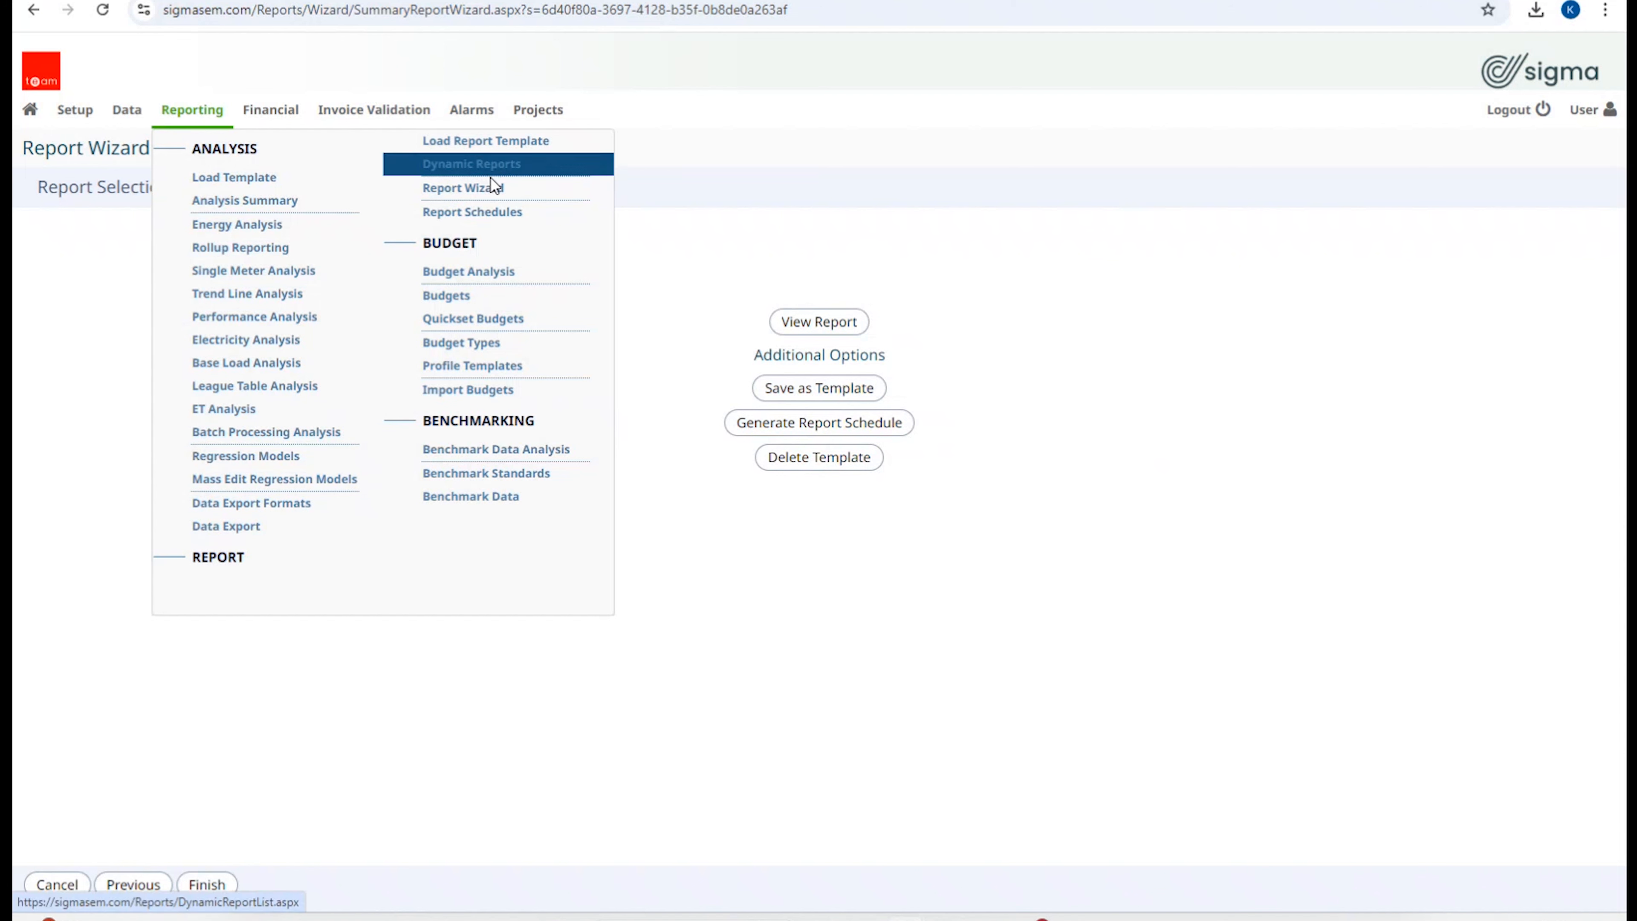
pyautogui.click(491, 191)
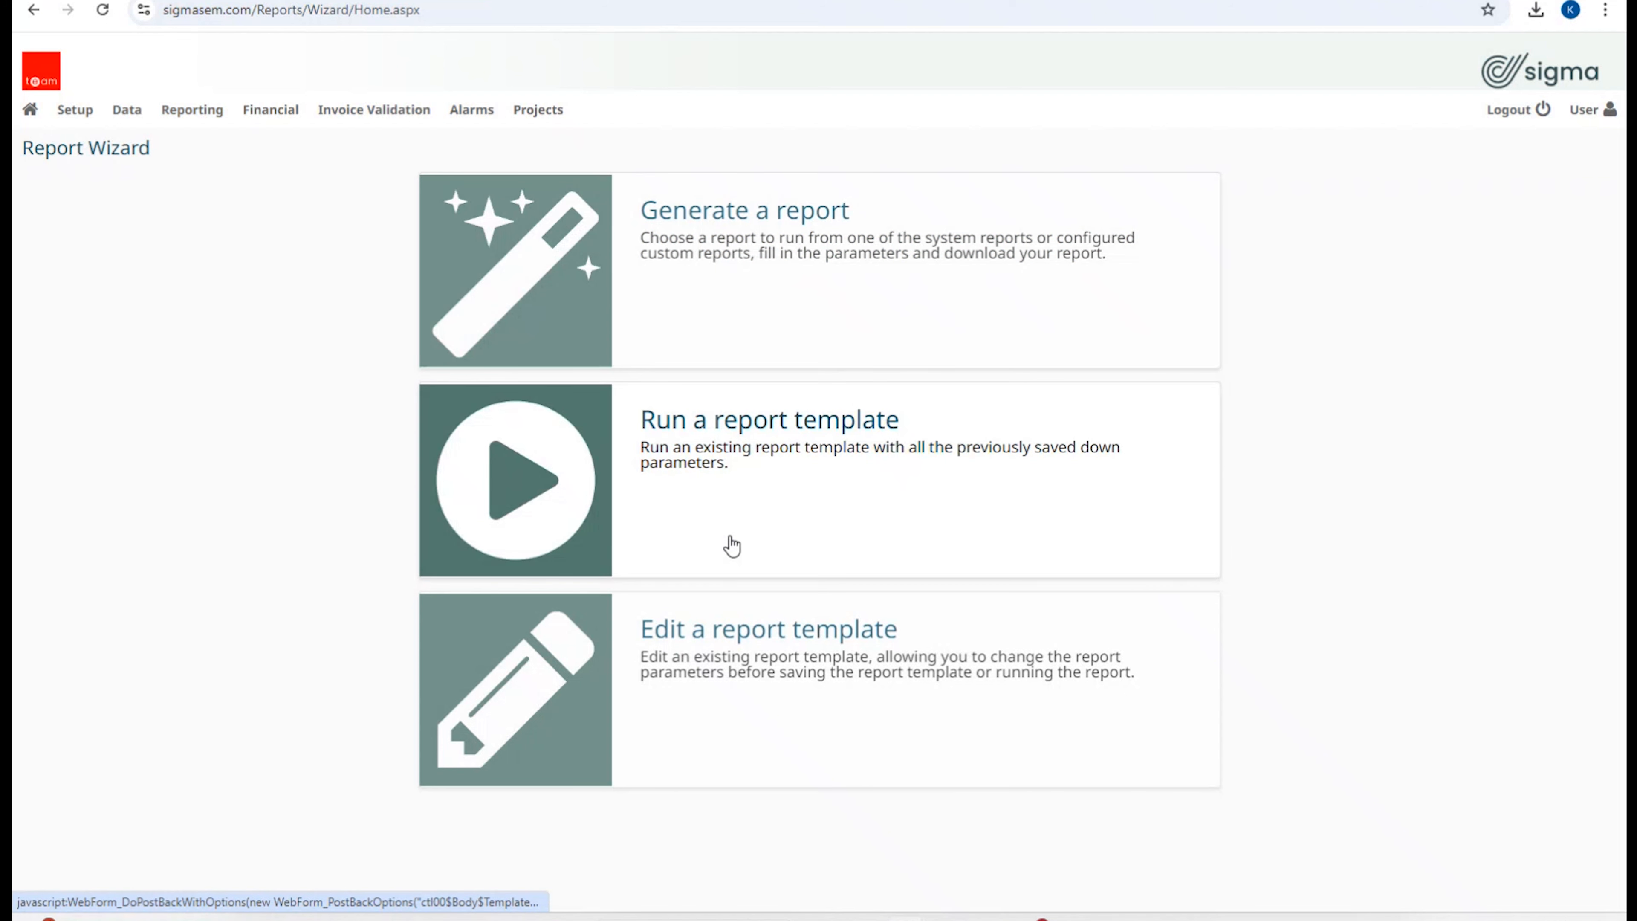
pyautogui.click(729, 426)
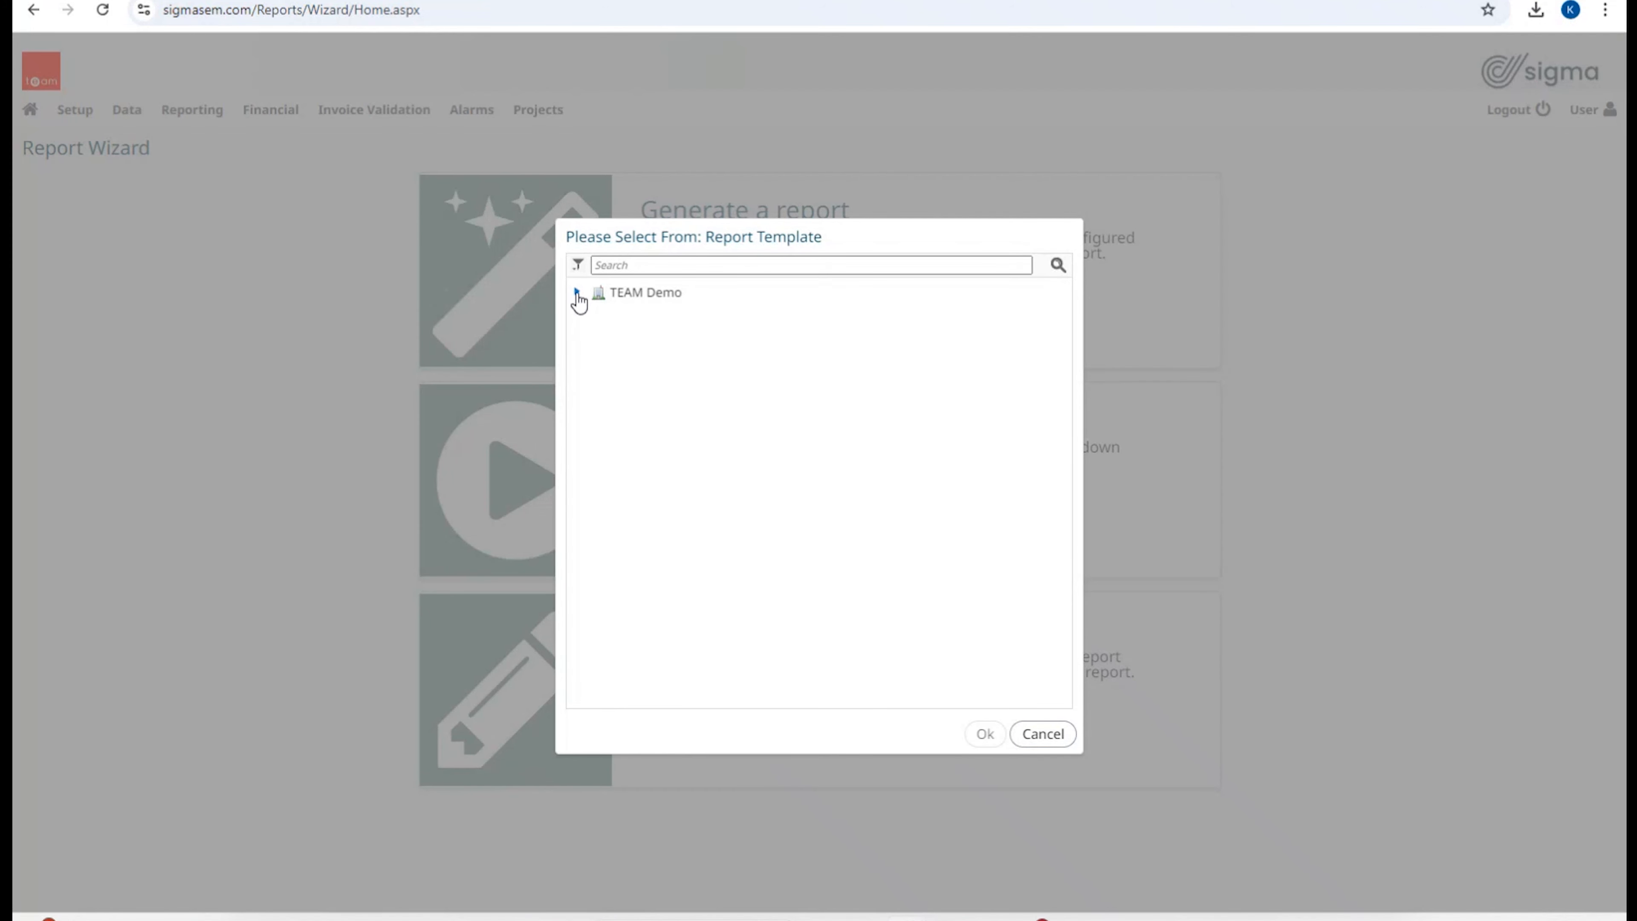
pyautogui.click(577, 292)
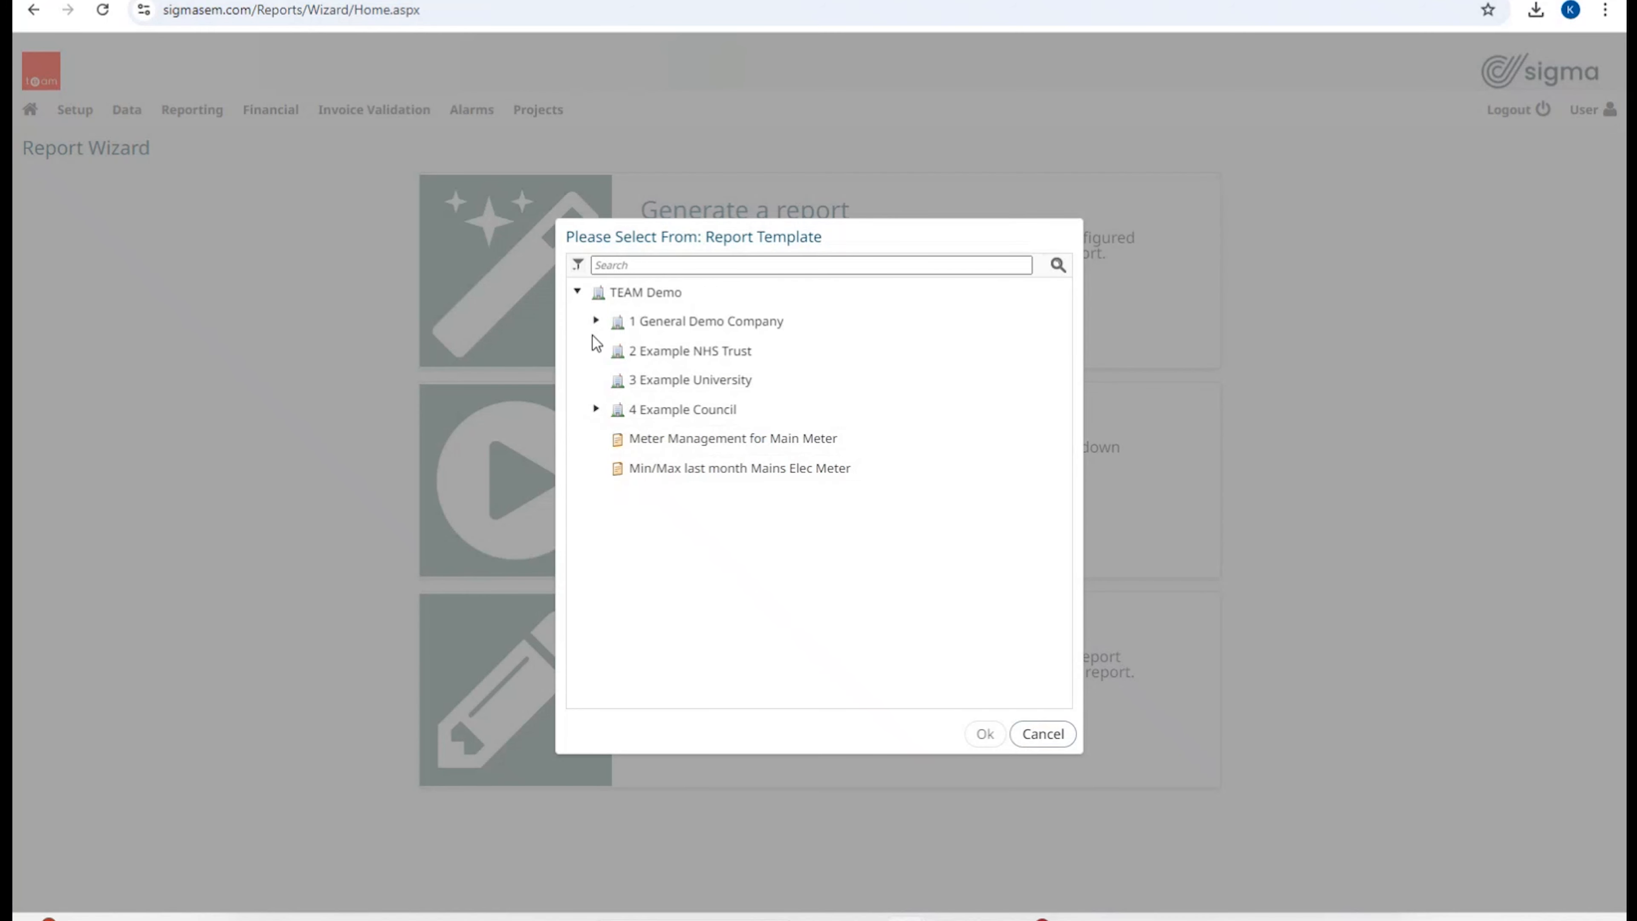
pyautogui.click(597, 322)
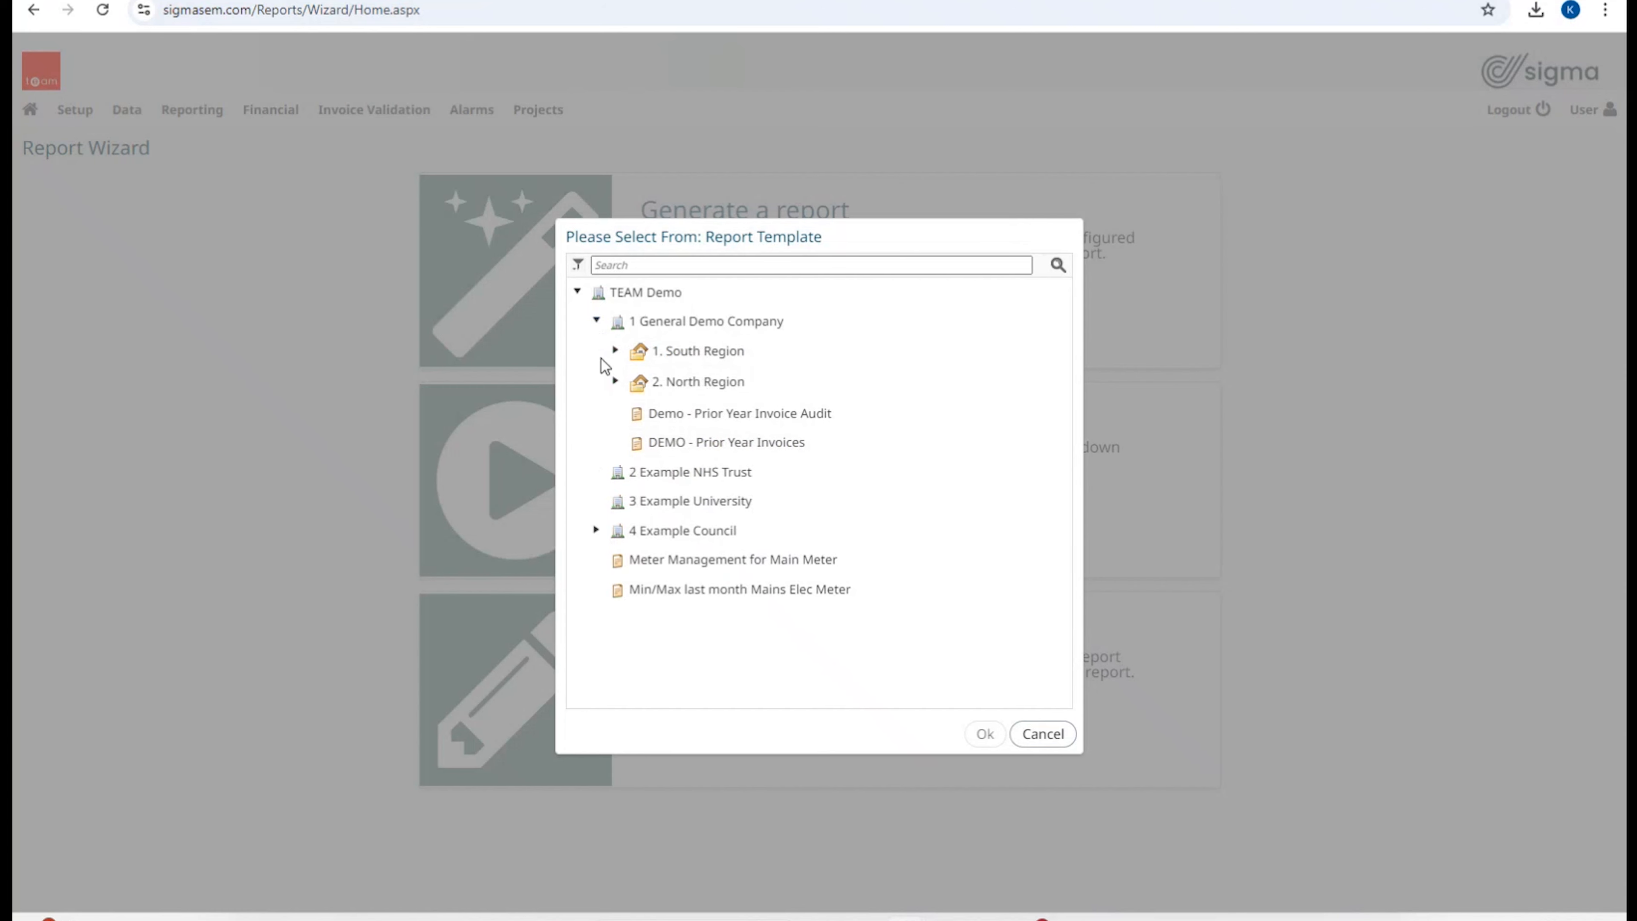
pyautogui.click(615, 352)
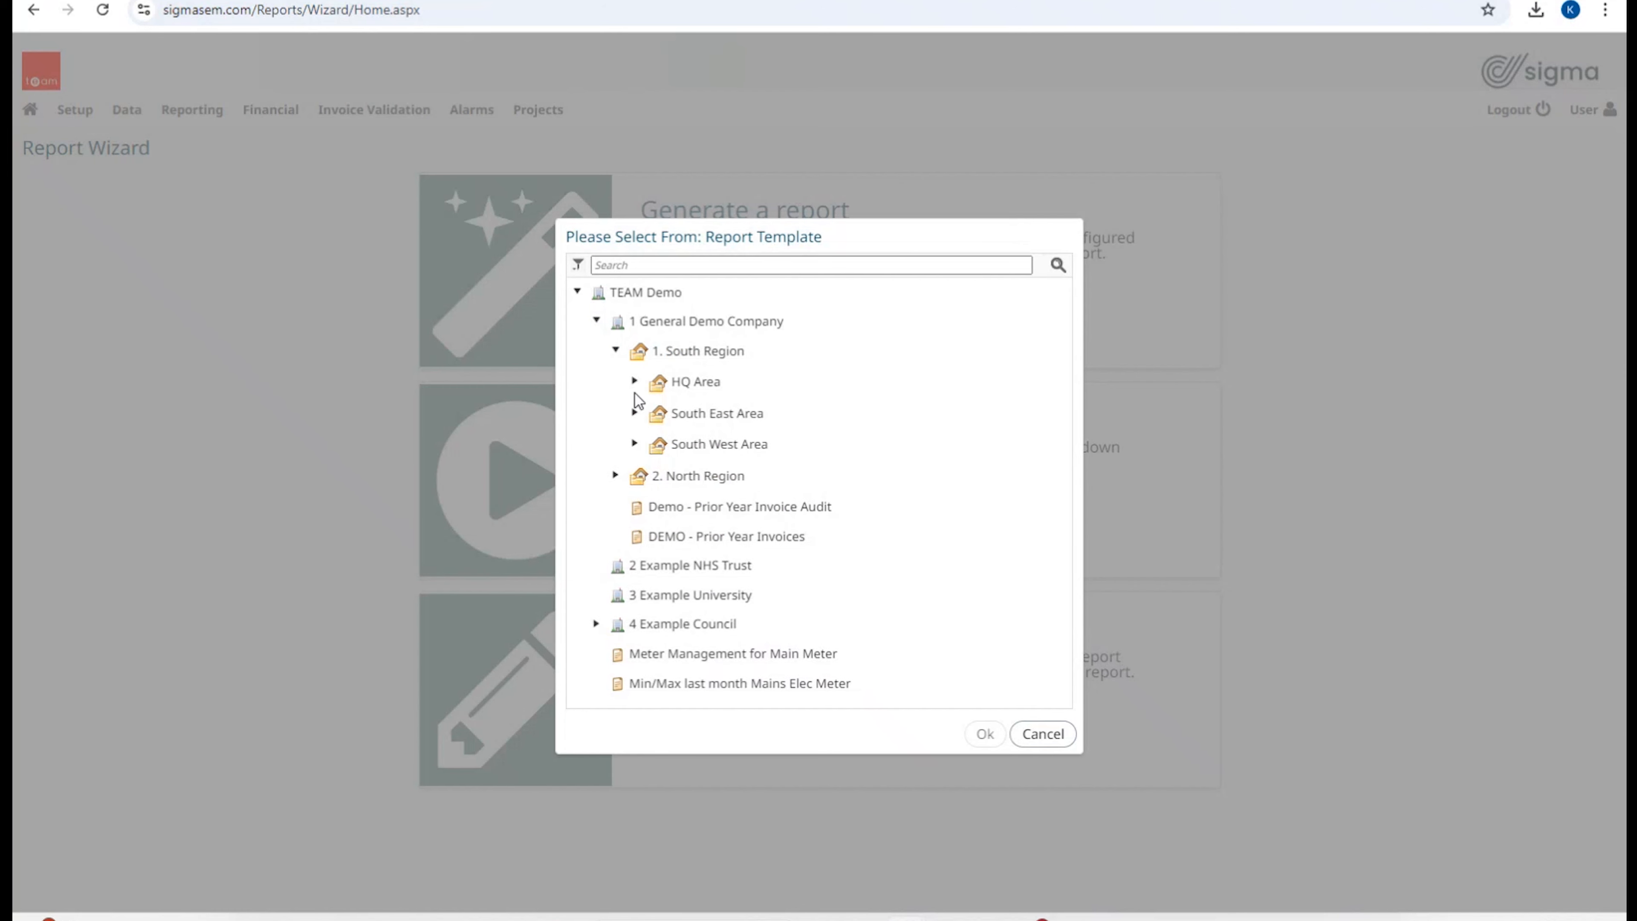
pyautogui.click(635, 382)
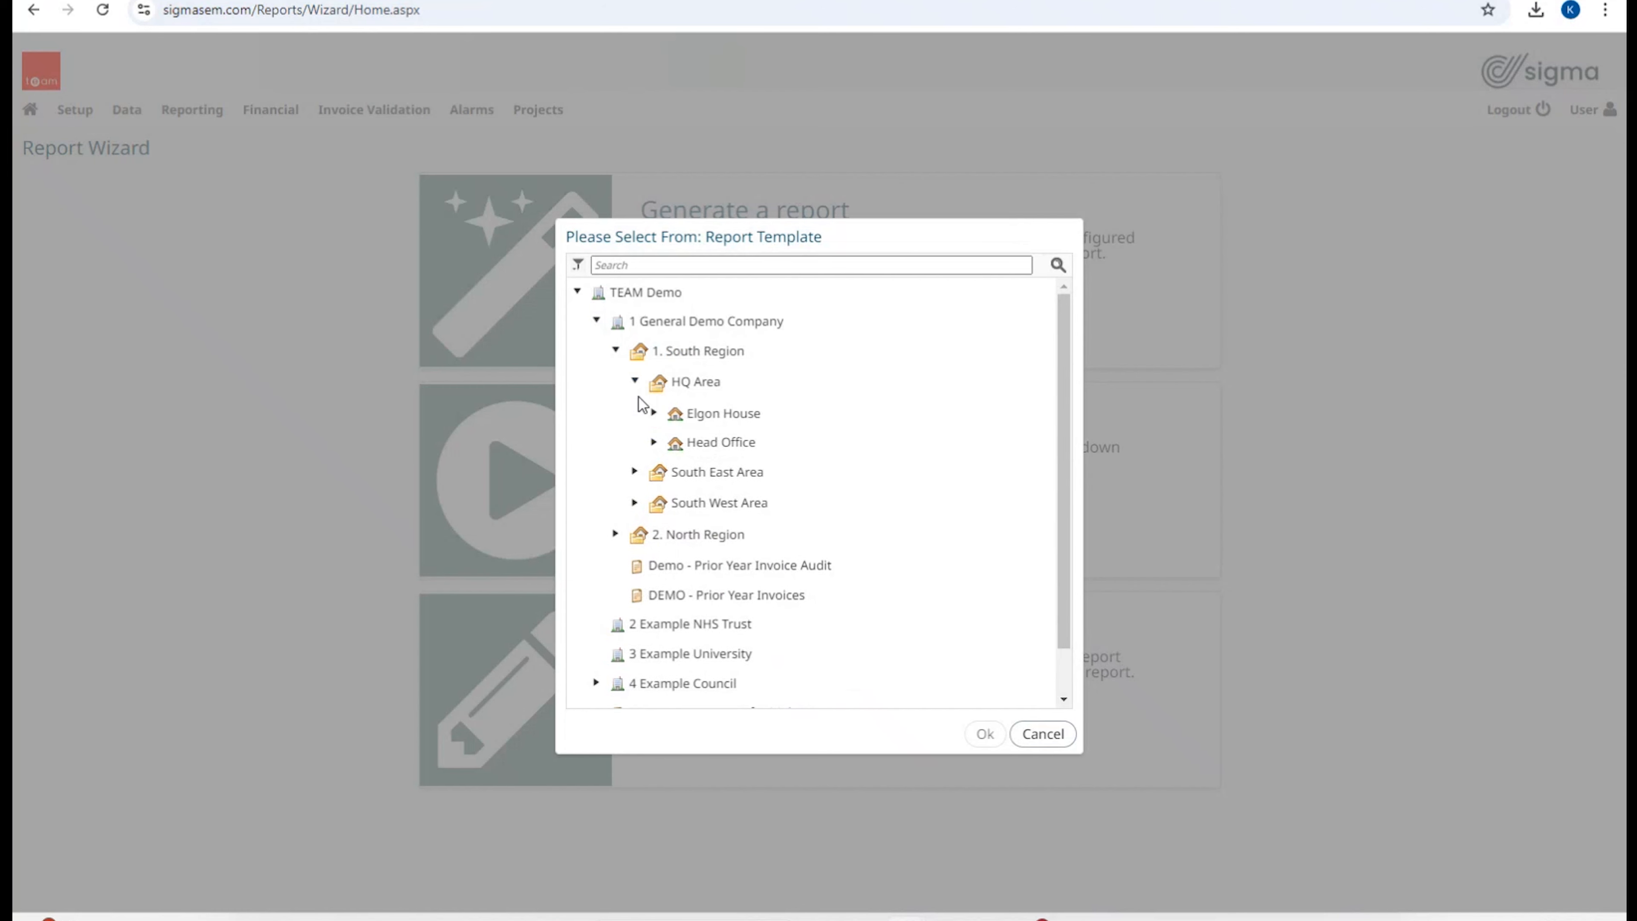
pyautogui.click(655, 443)
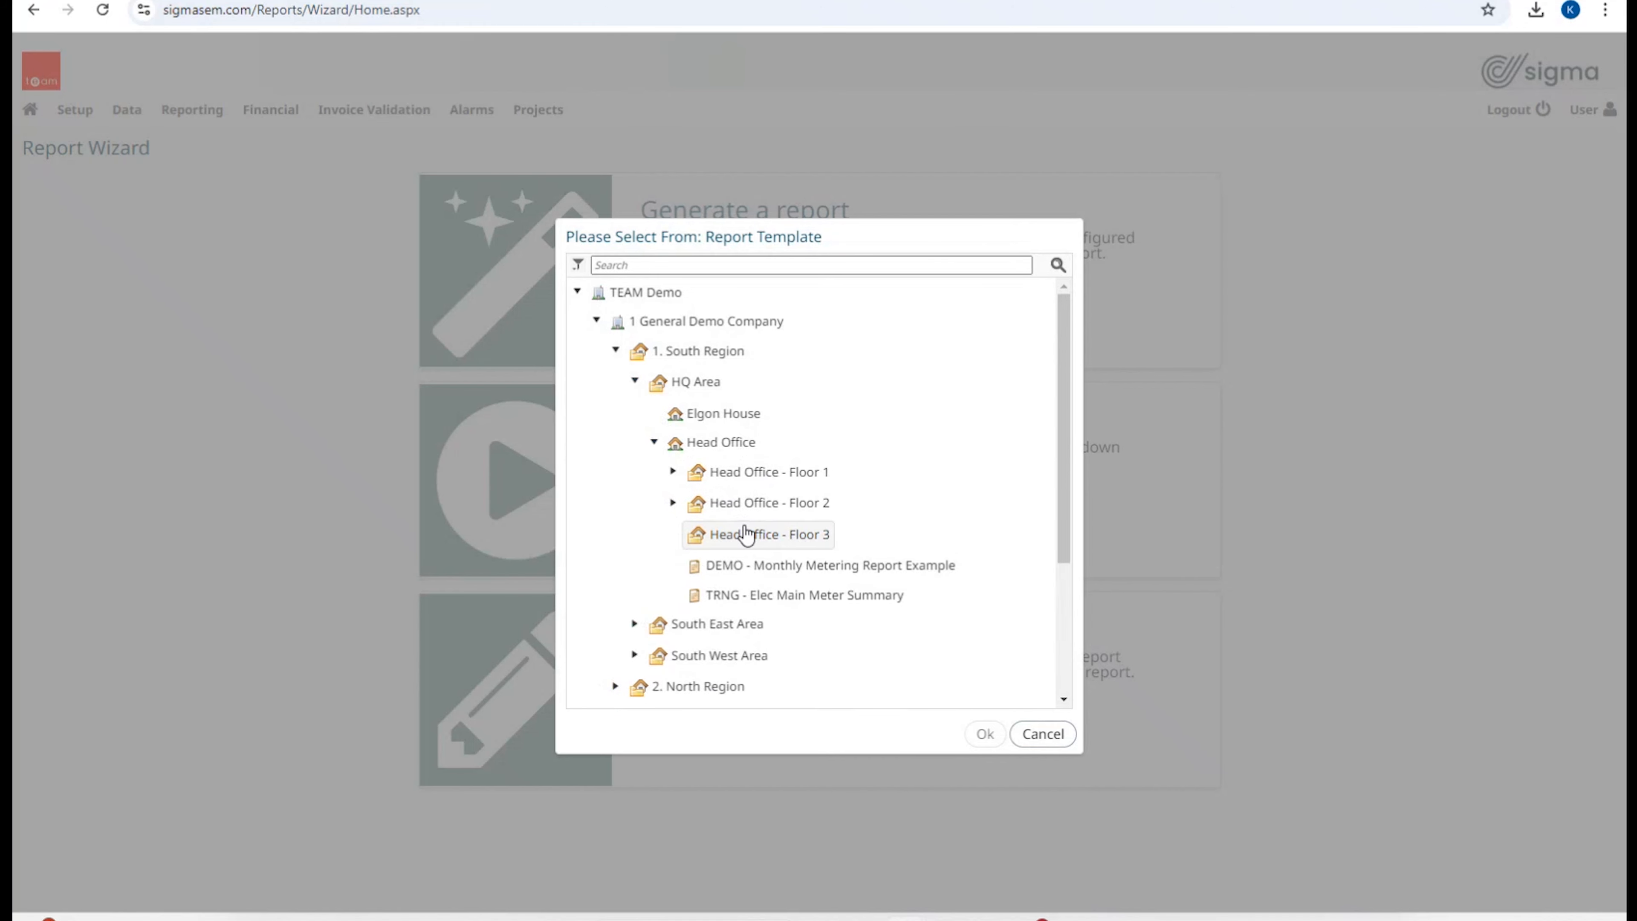
# Step: Run the "Min/Max last month Mains Elec Meter" template and close the resulting report window
pyautogui.scroll(-3, 786, 556)
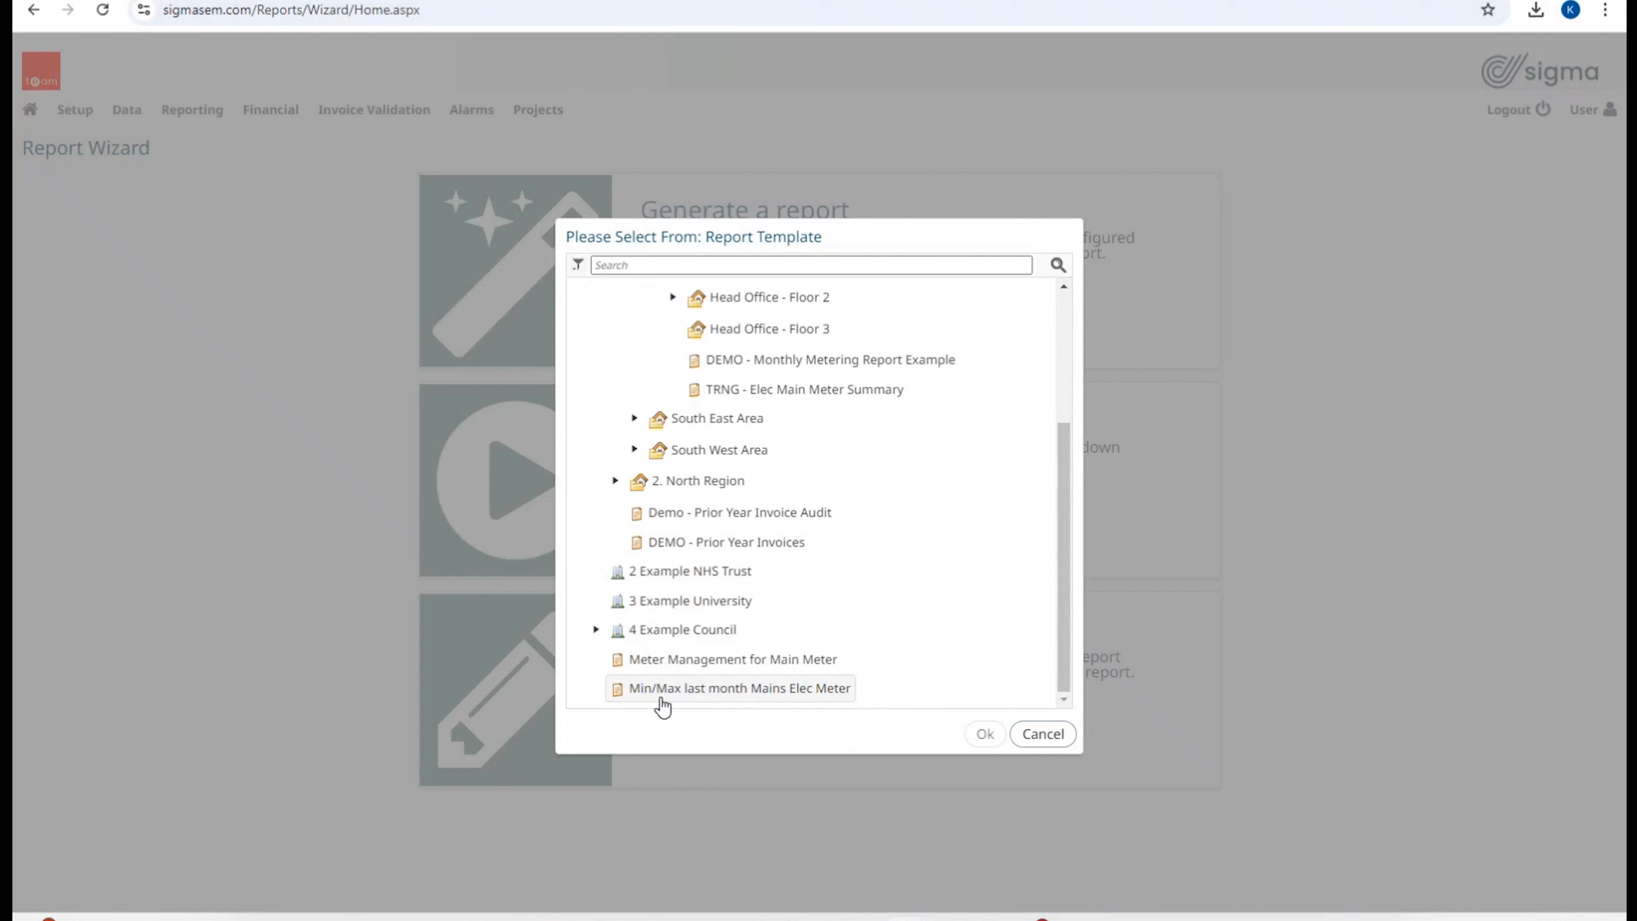
pyautogui.click(716, 702)
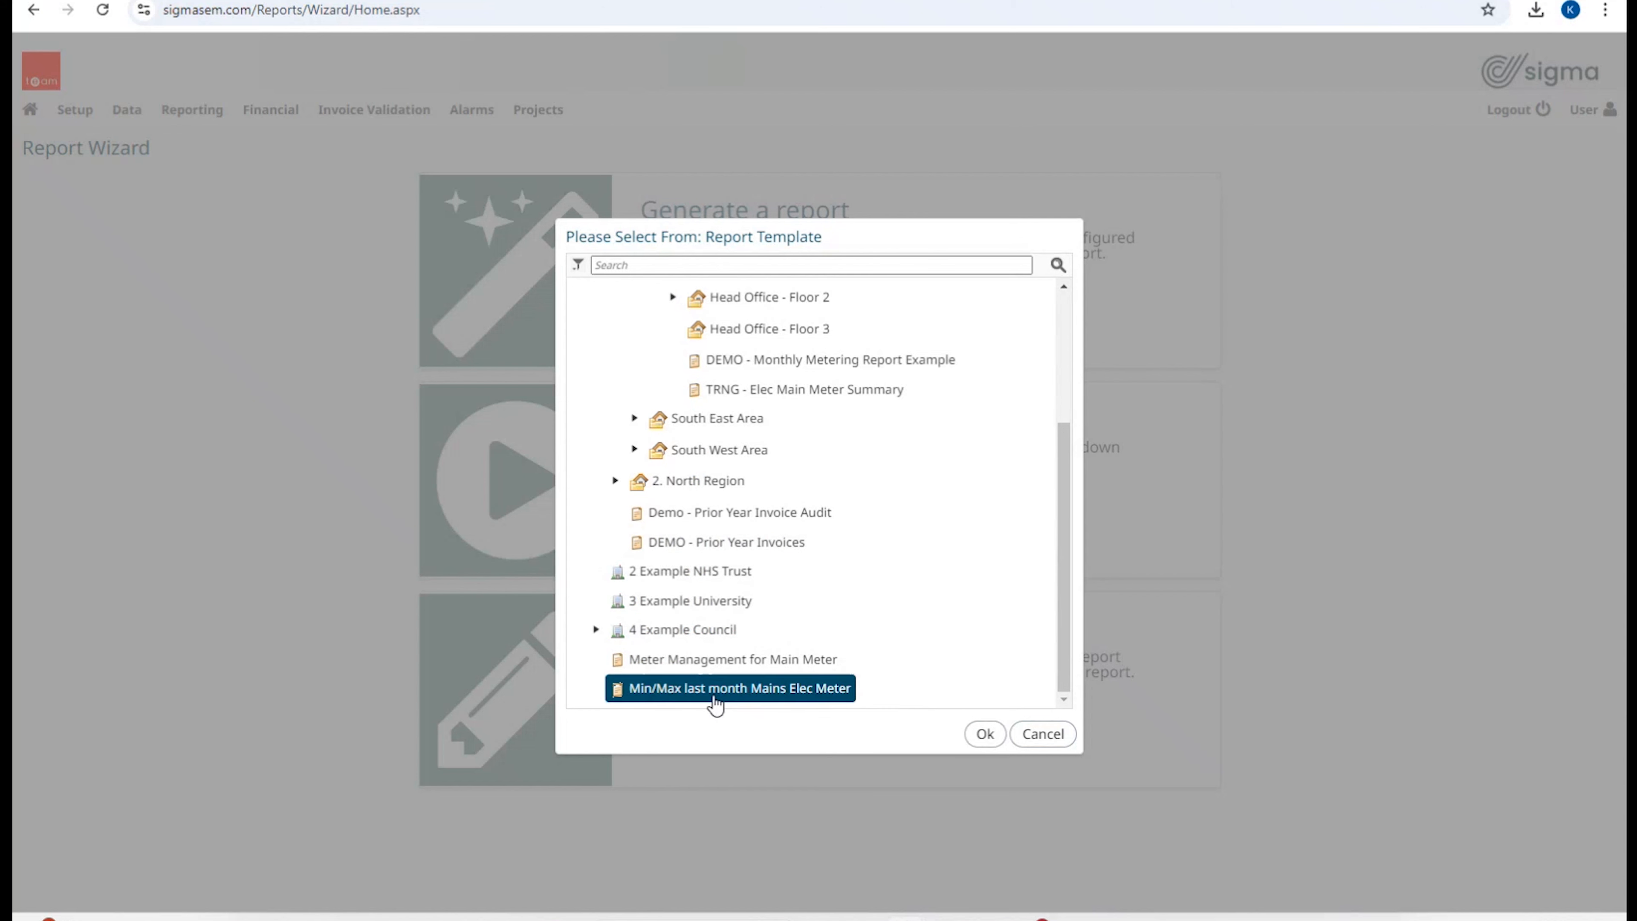
pyautogui.click(984, 736)
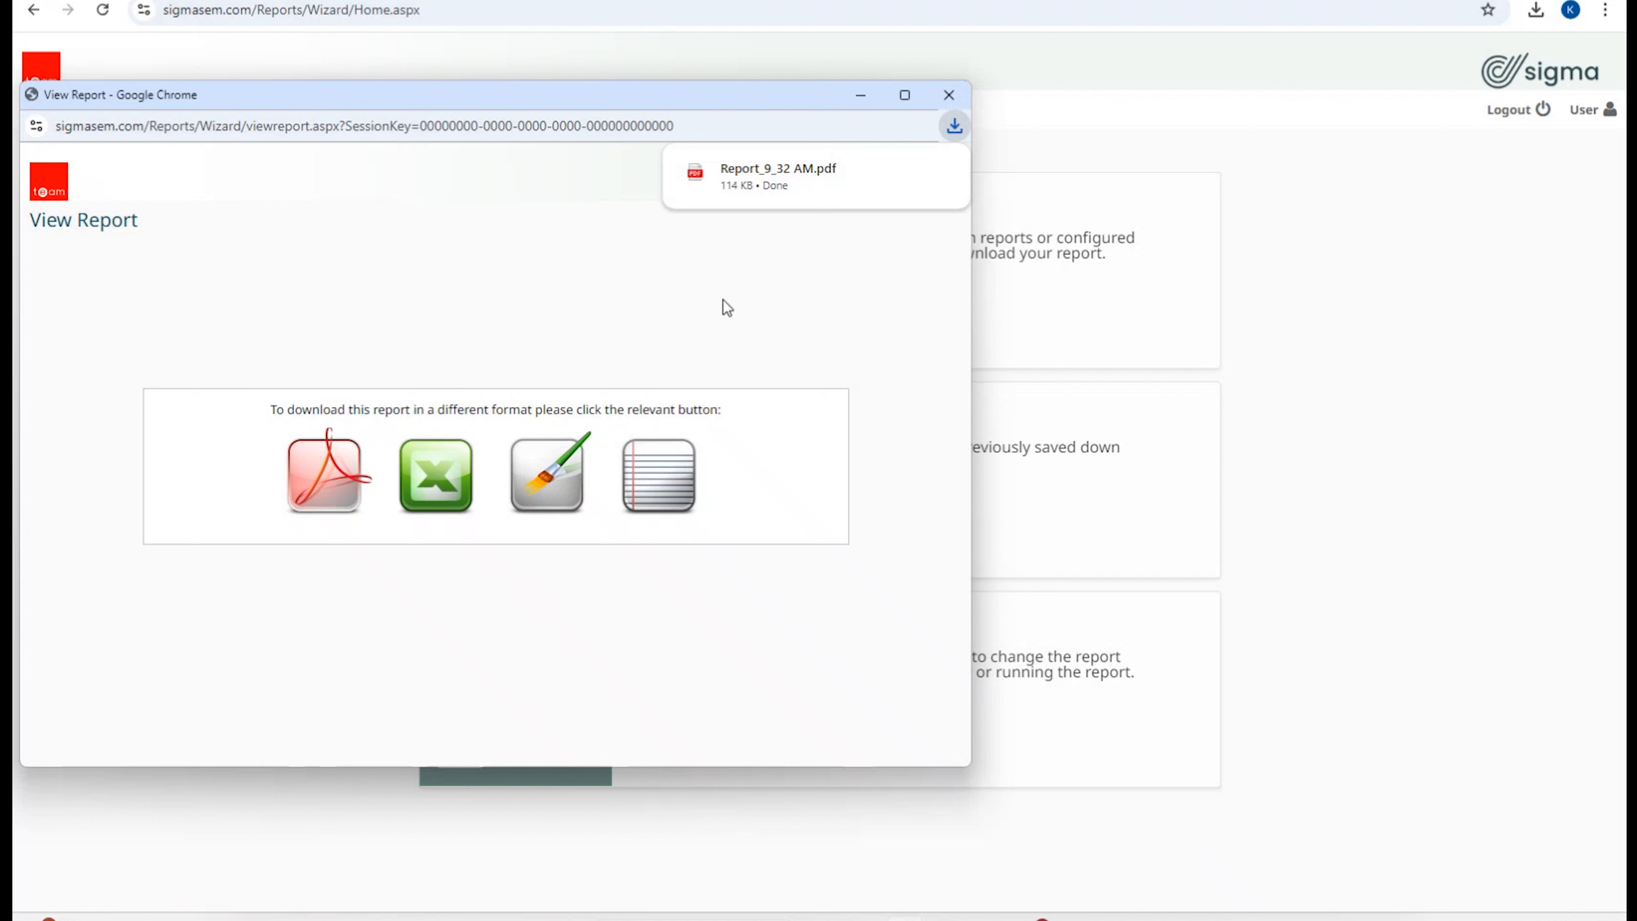
pyautogui.click(953, 105)
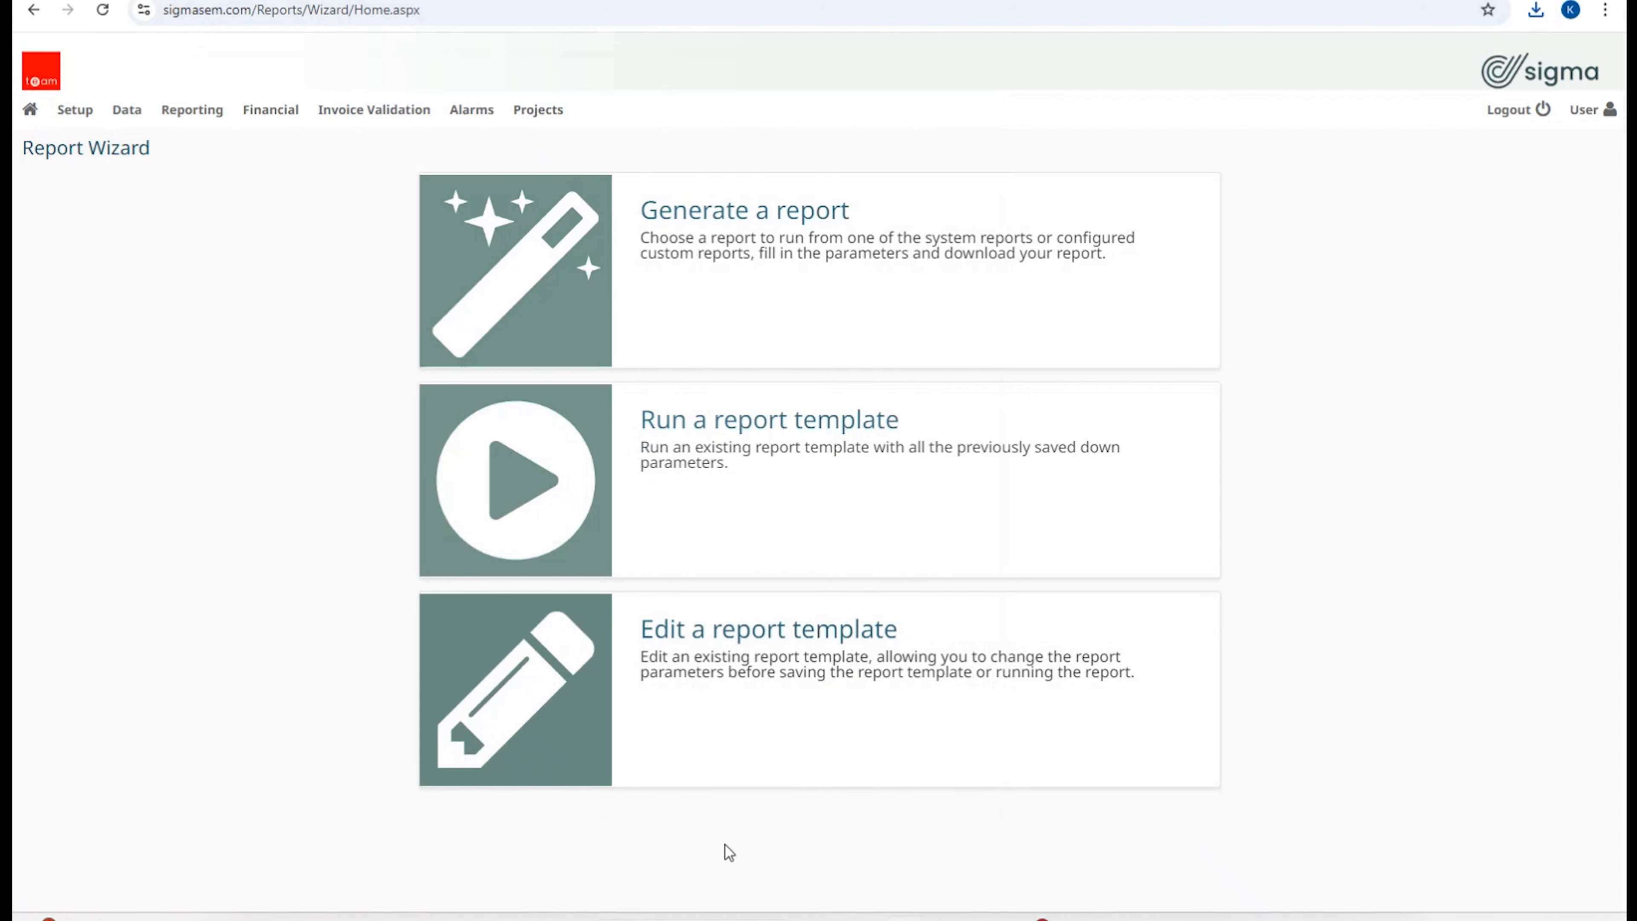
# Step: Open the "Min/Max last month Mains Elec Meter" template for editing and proceed to its summary with the existing parameters
pyautogui.click(669, 655)
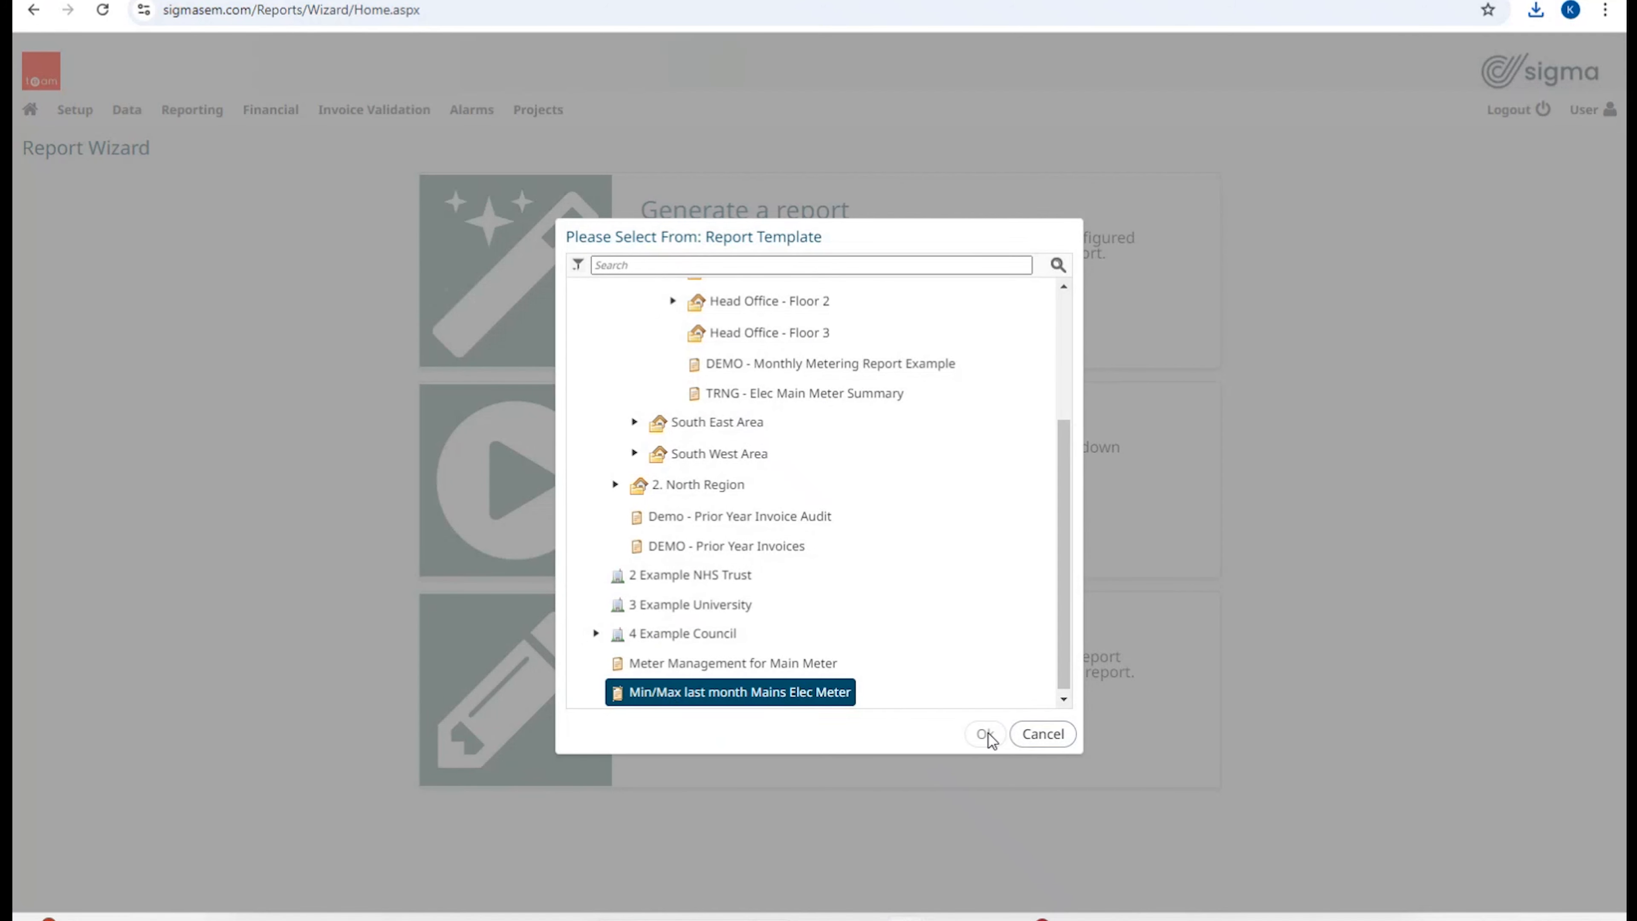
pyautogui.click(806, 693)
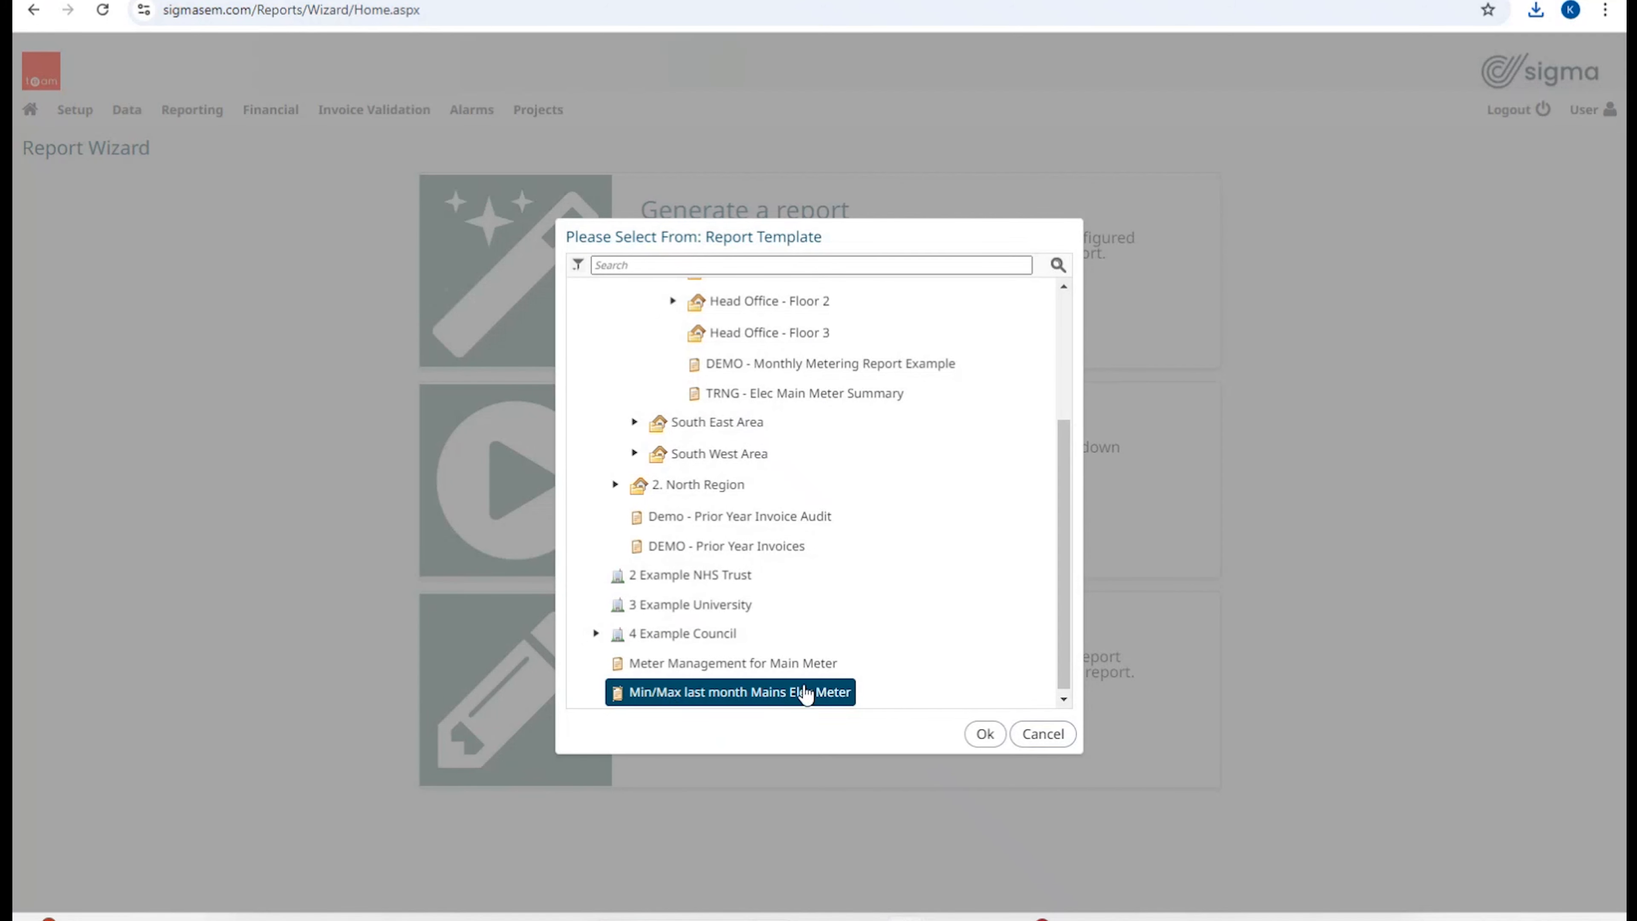
pyautogui.click(979, 742)
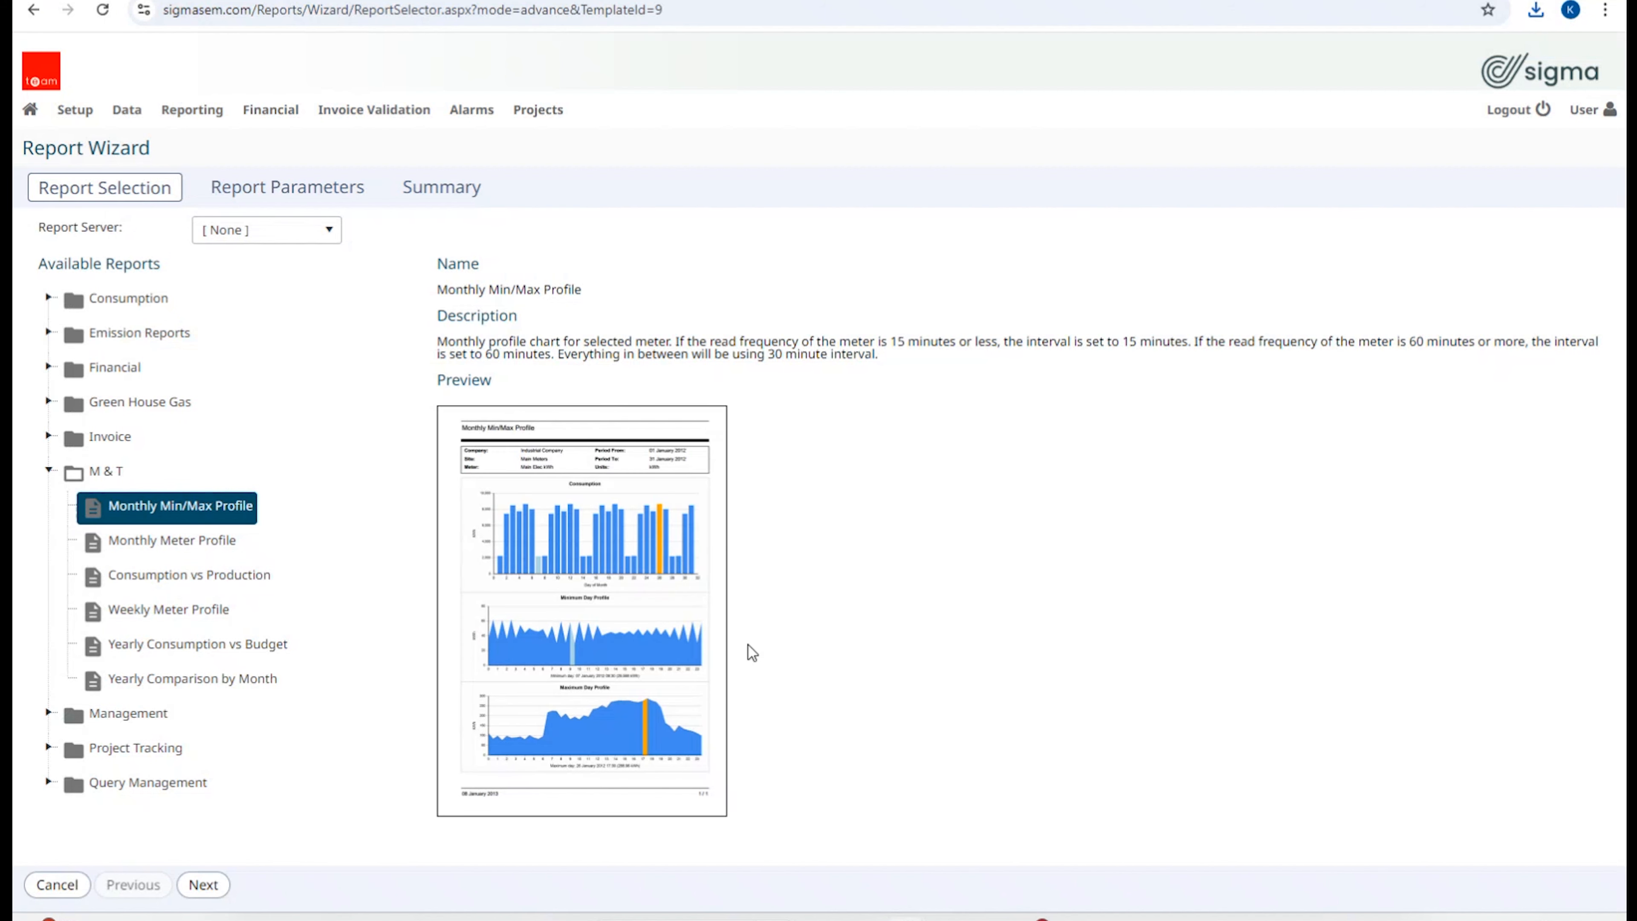
pyautogui.click(205, 889)
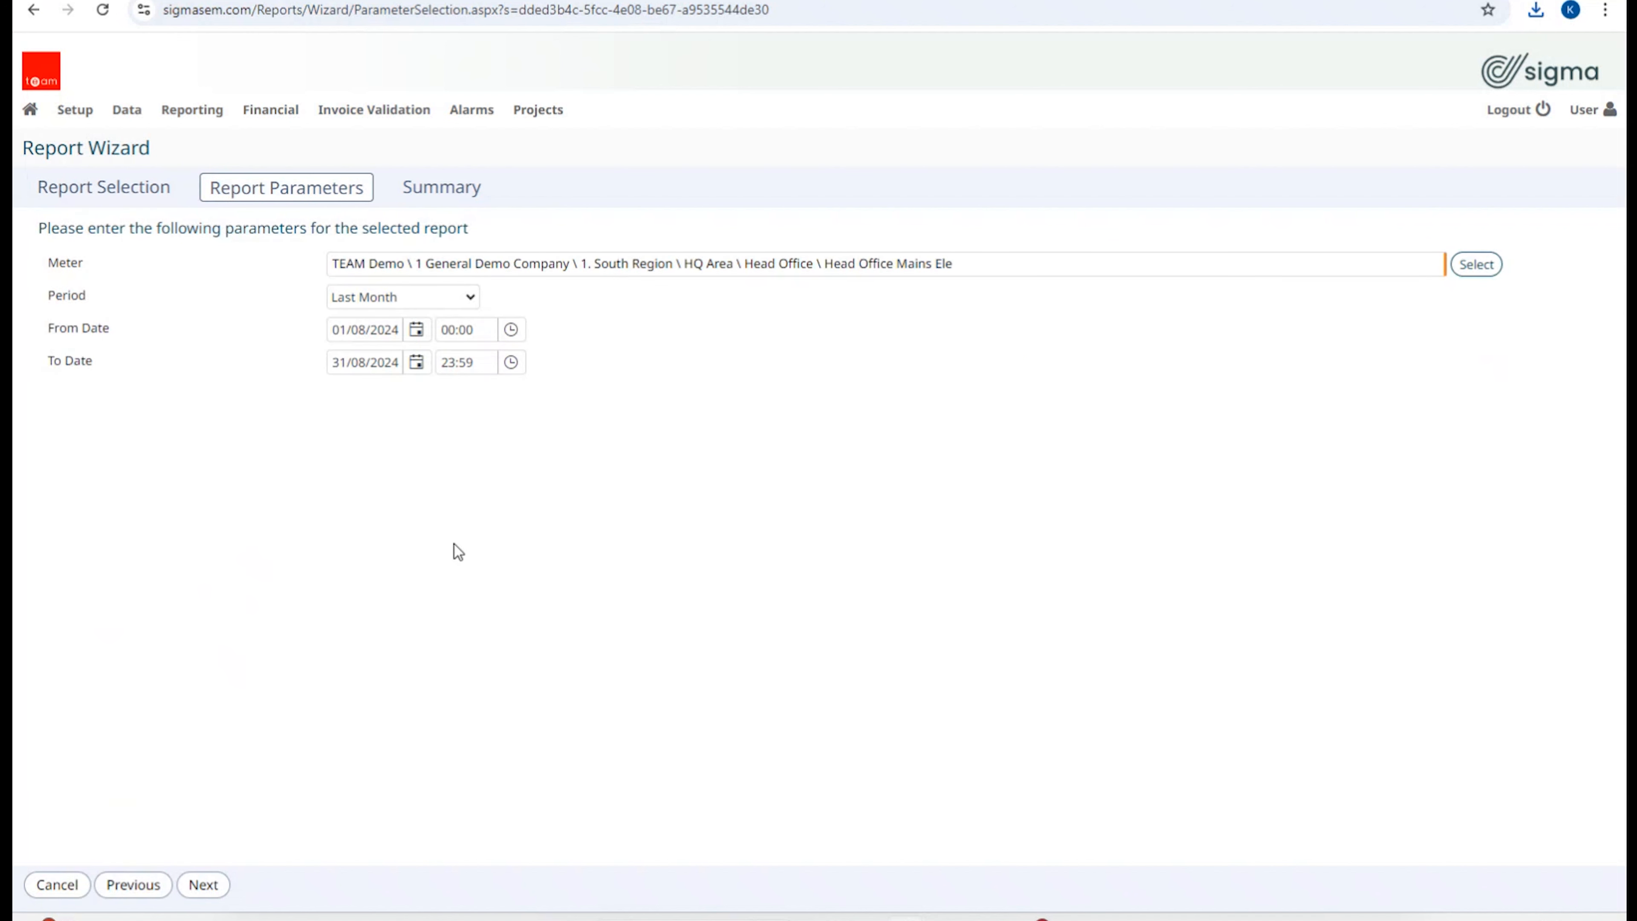
pyautogui.click(205, 886)
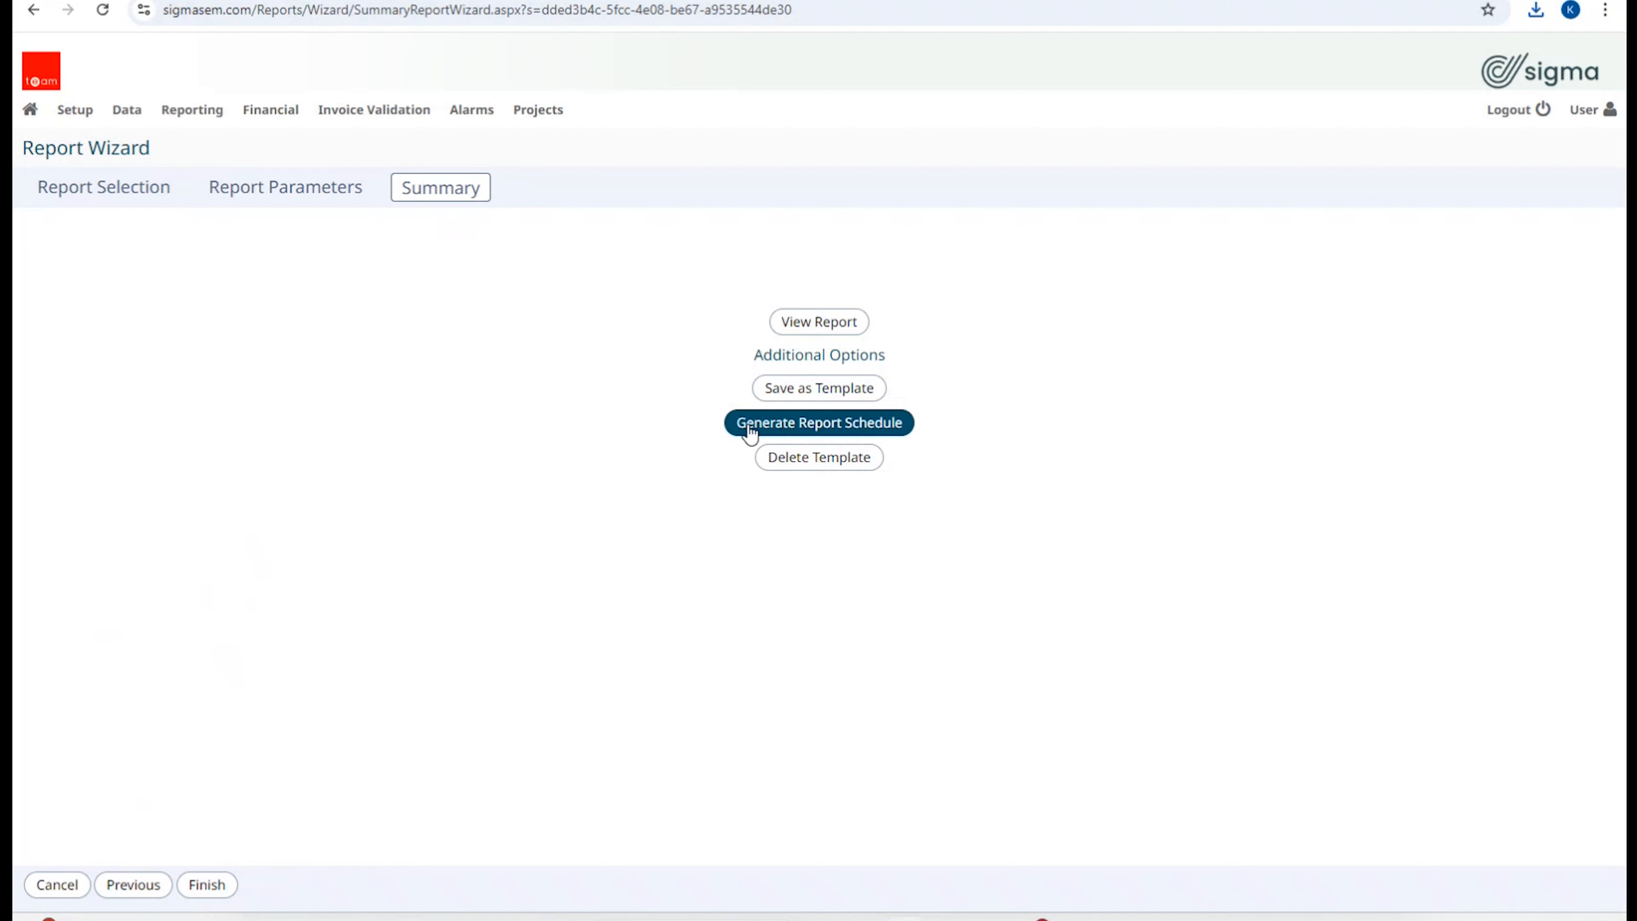
# Step: Start a report schedule from the template and review its report and subscriber settings before returning to the general settings
pyautogui.click(831, 427)
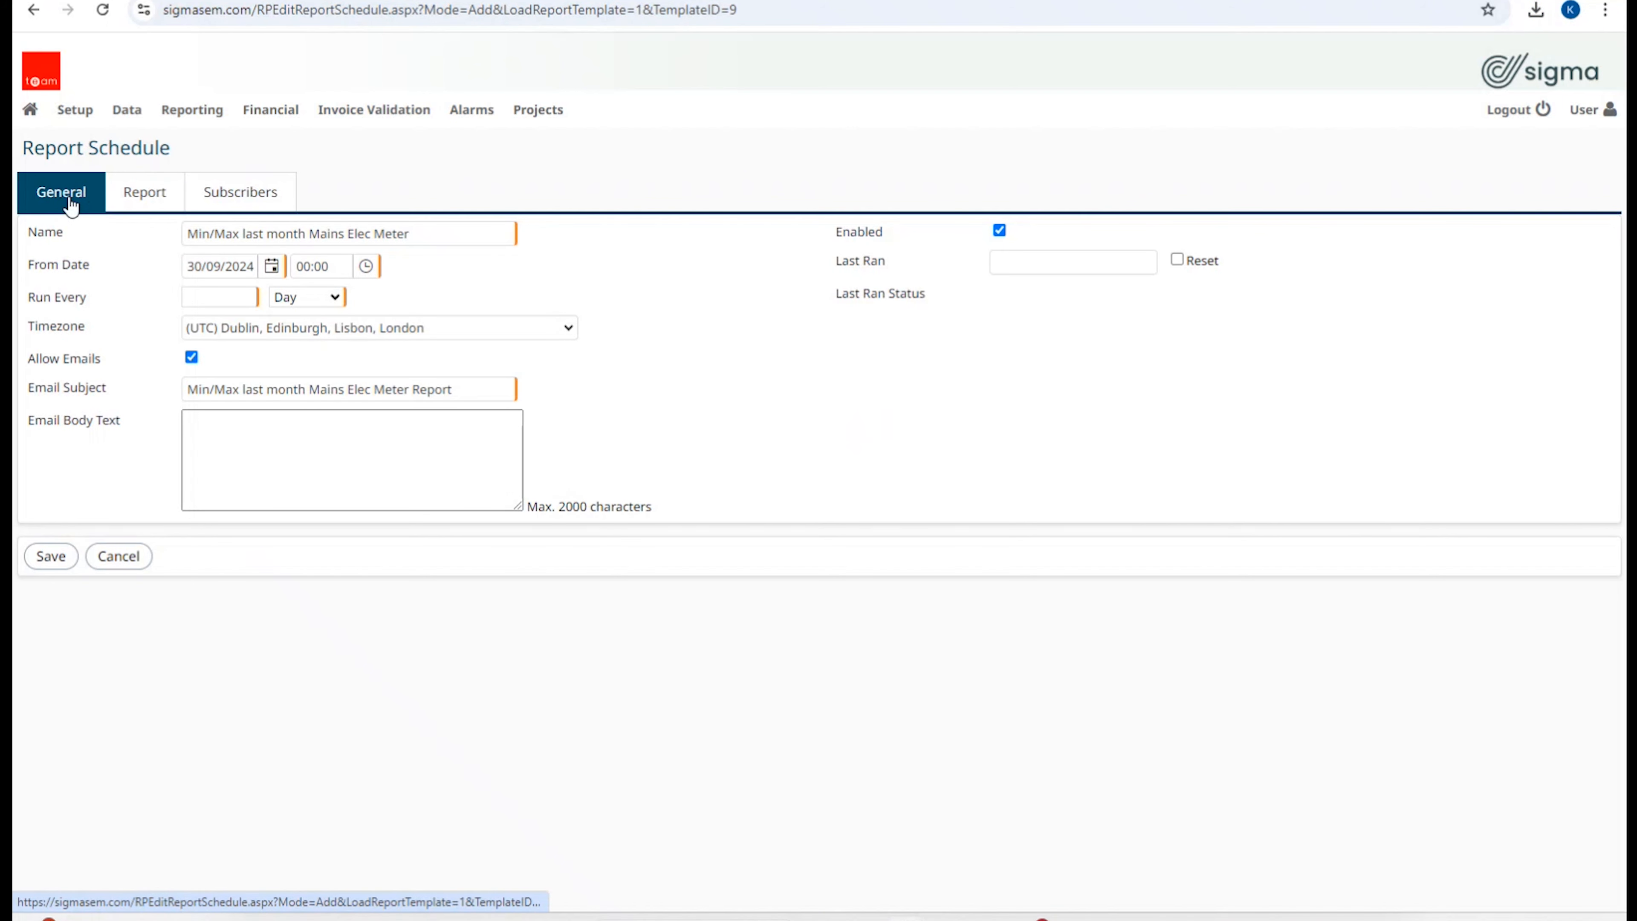
pyautogui.click(141, 201)
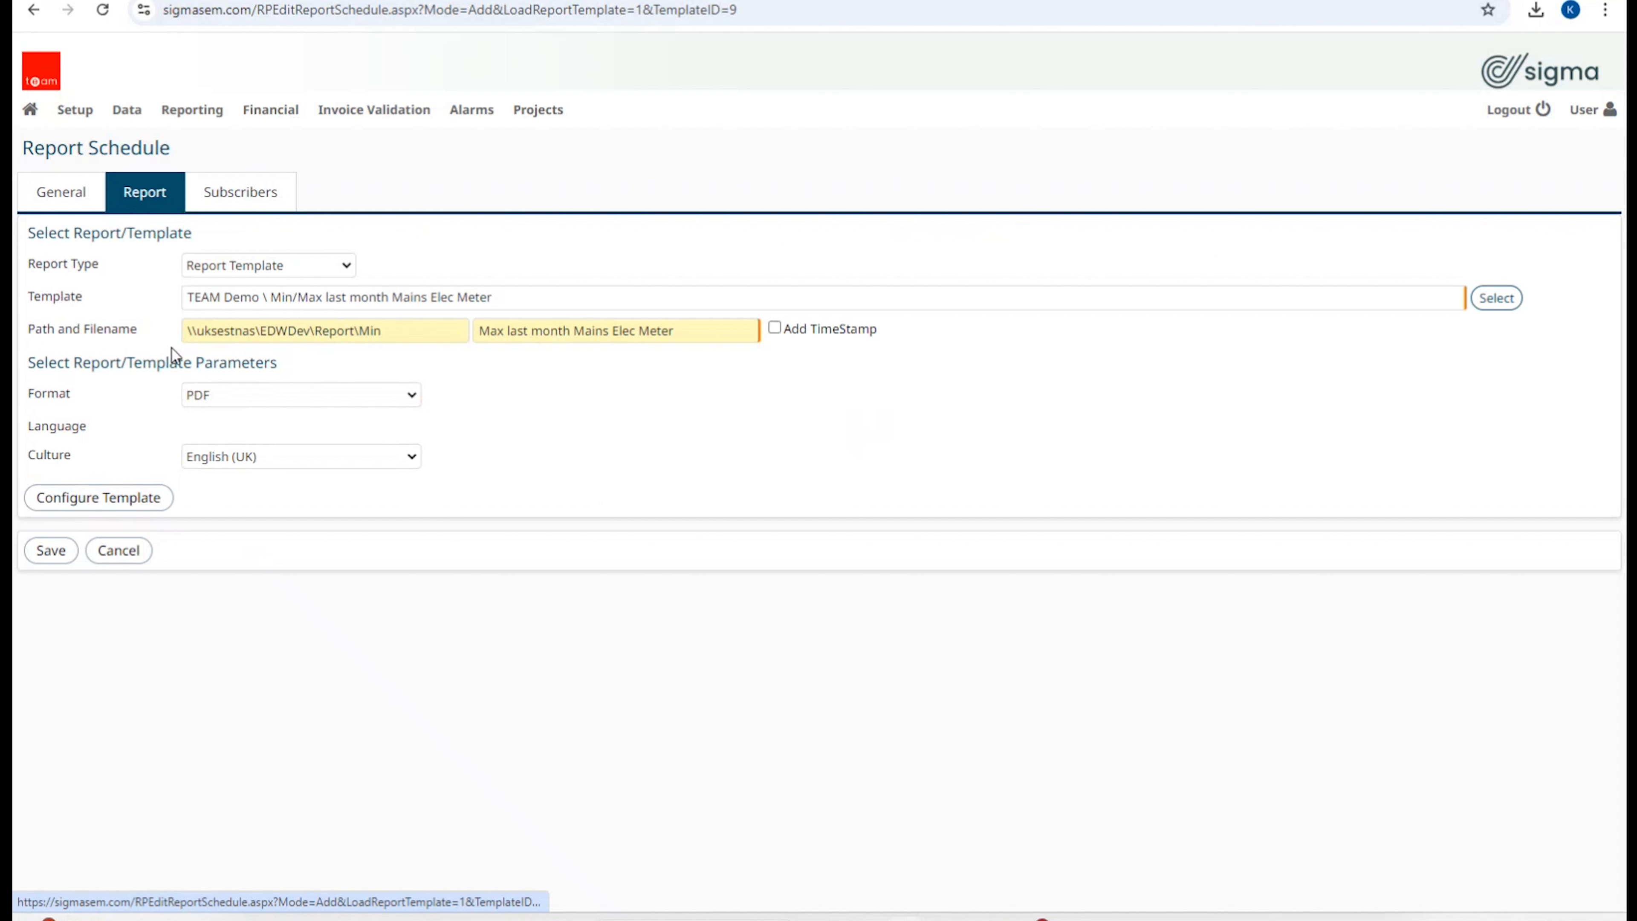
pyautogui.click(242, 197)
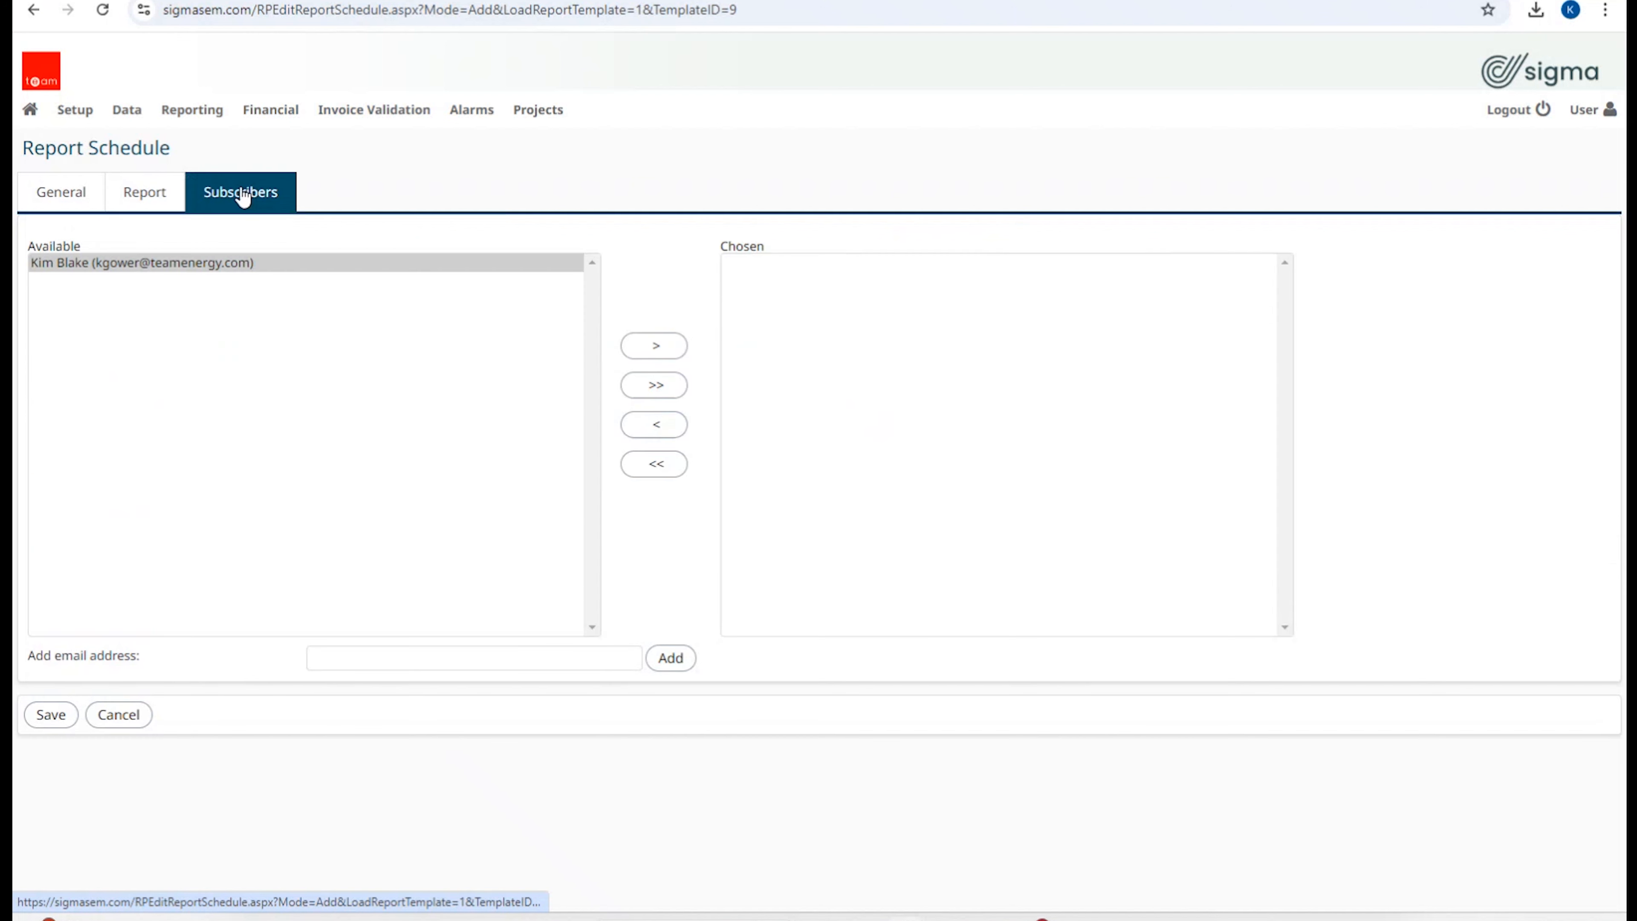
pyautogui.click(47, 201)
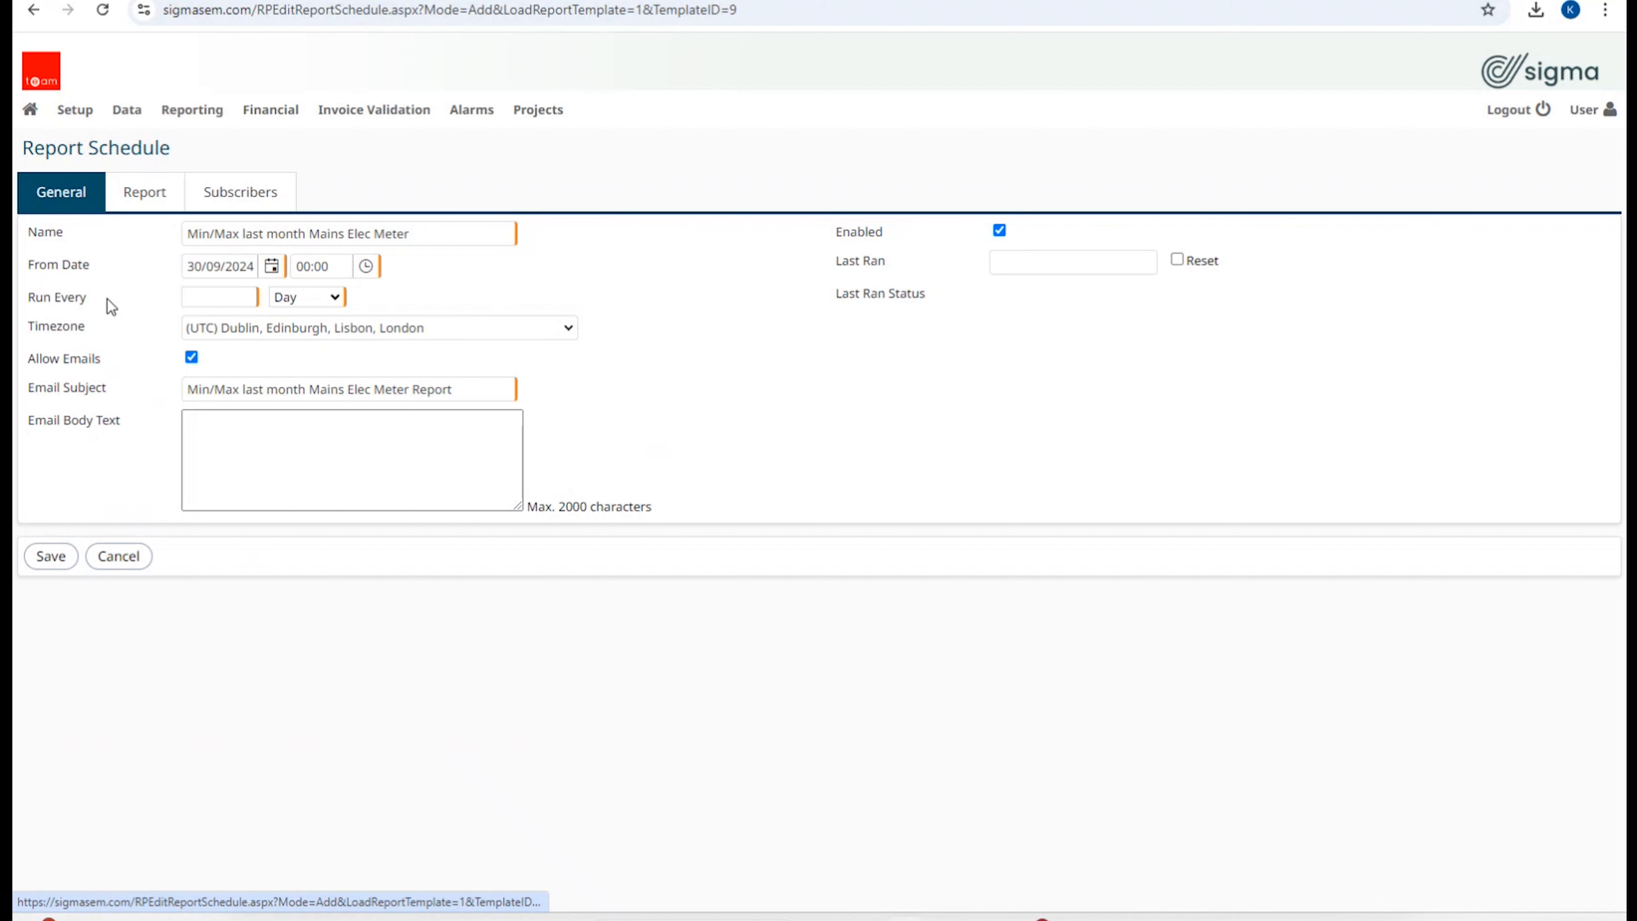
# Step: Set the report schedule to run every 1 month
pyautogui.click(205, 298)
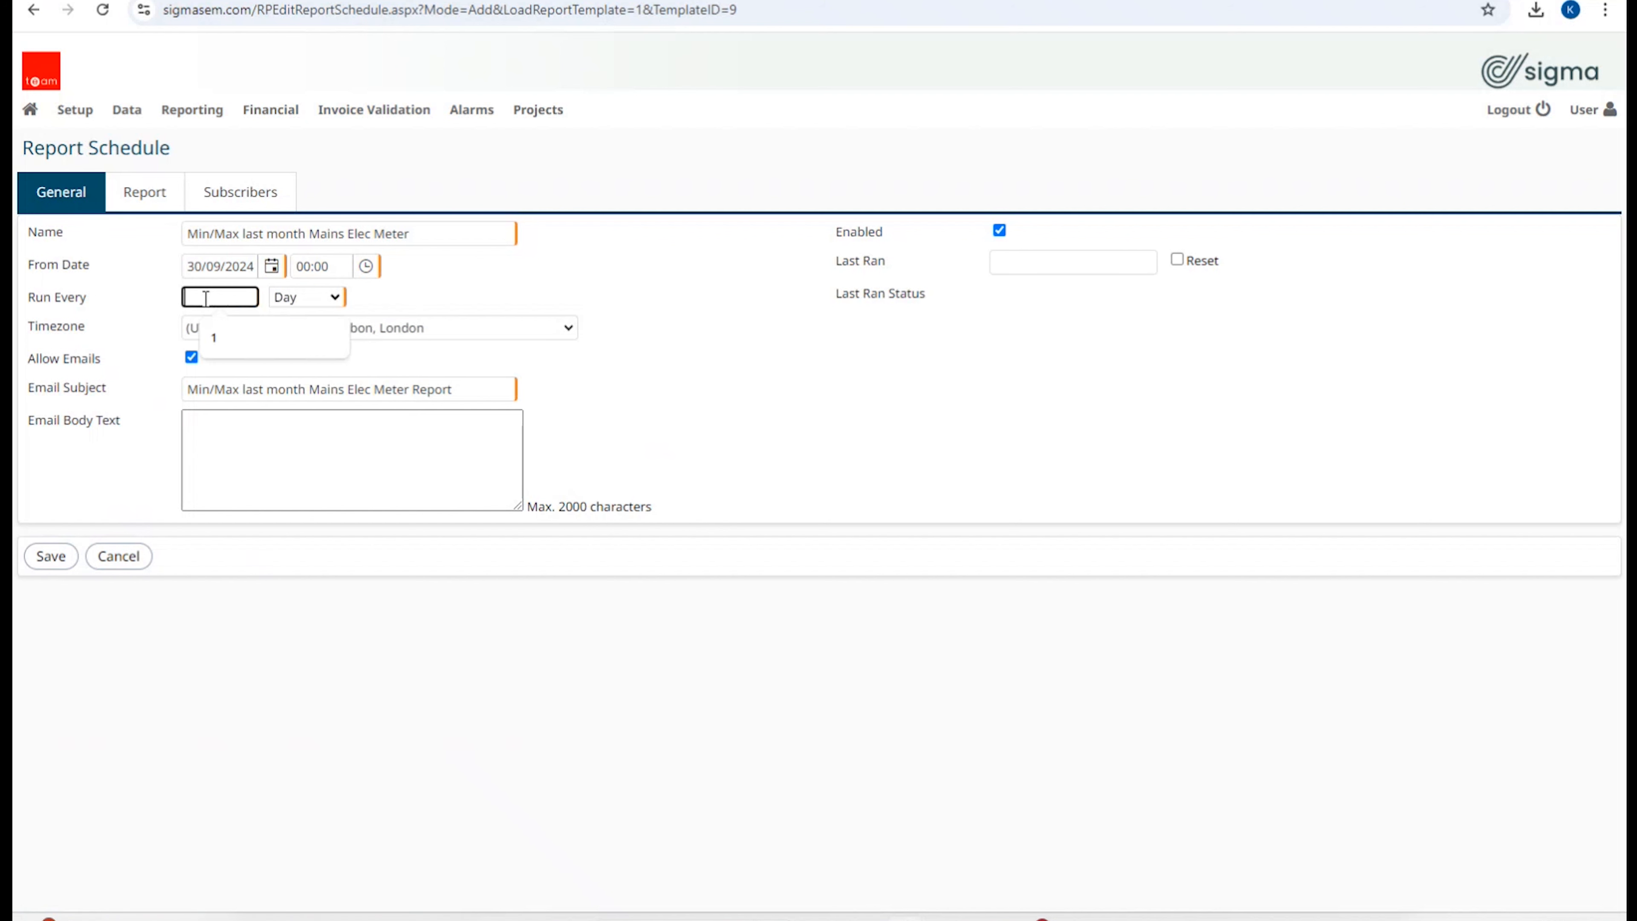
pyautogui.write('1')
pyautogui.click(336, 299)
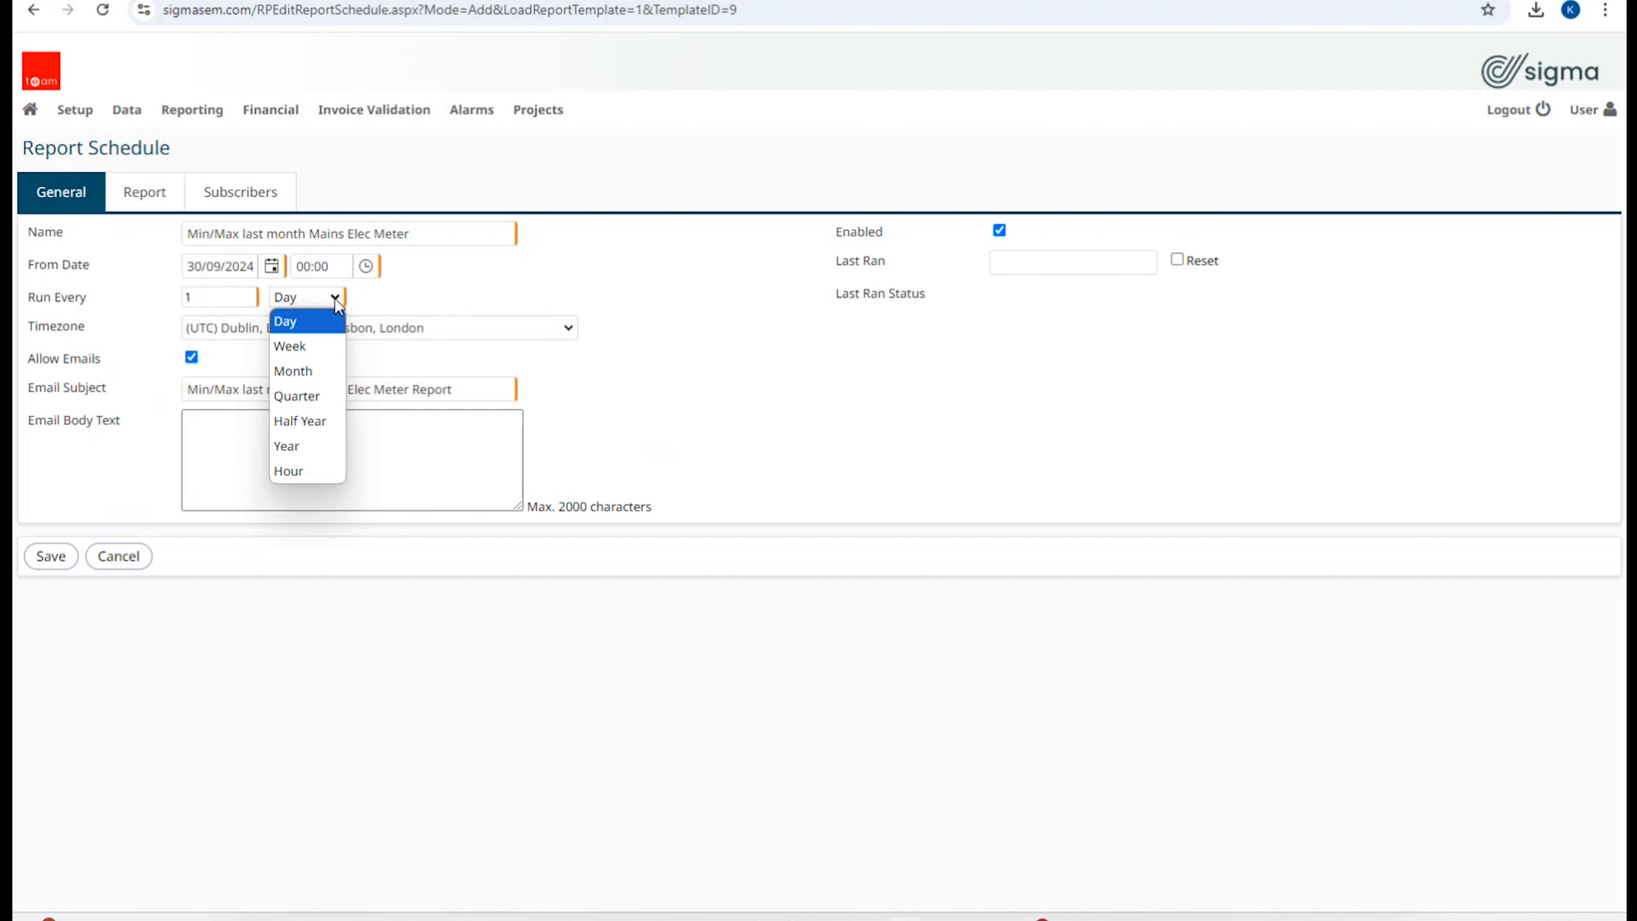
pyautogui.click(293, 373)
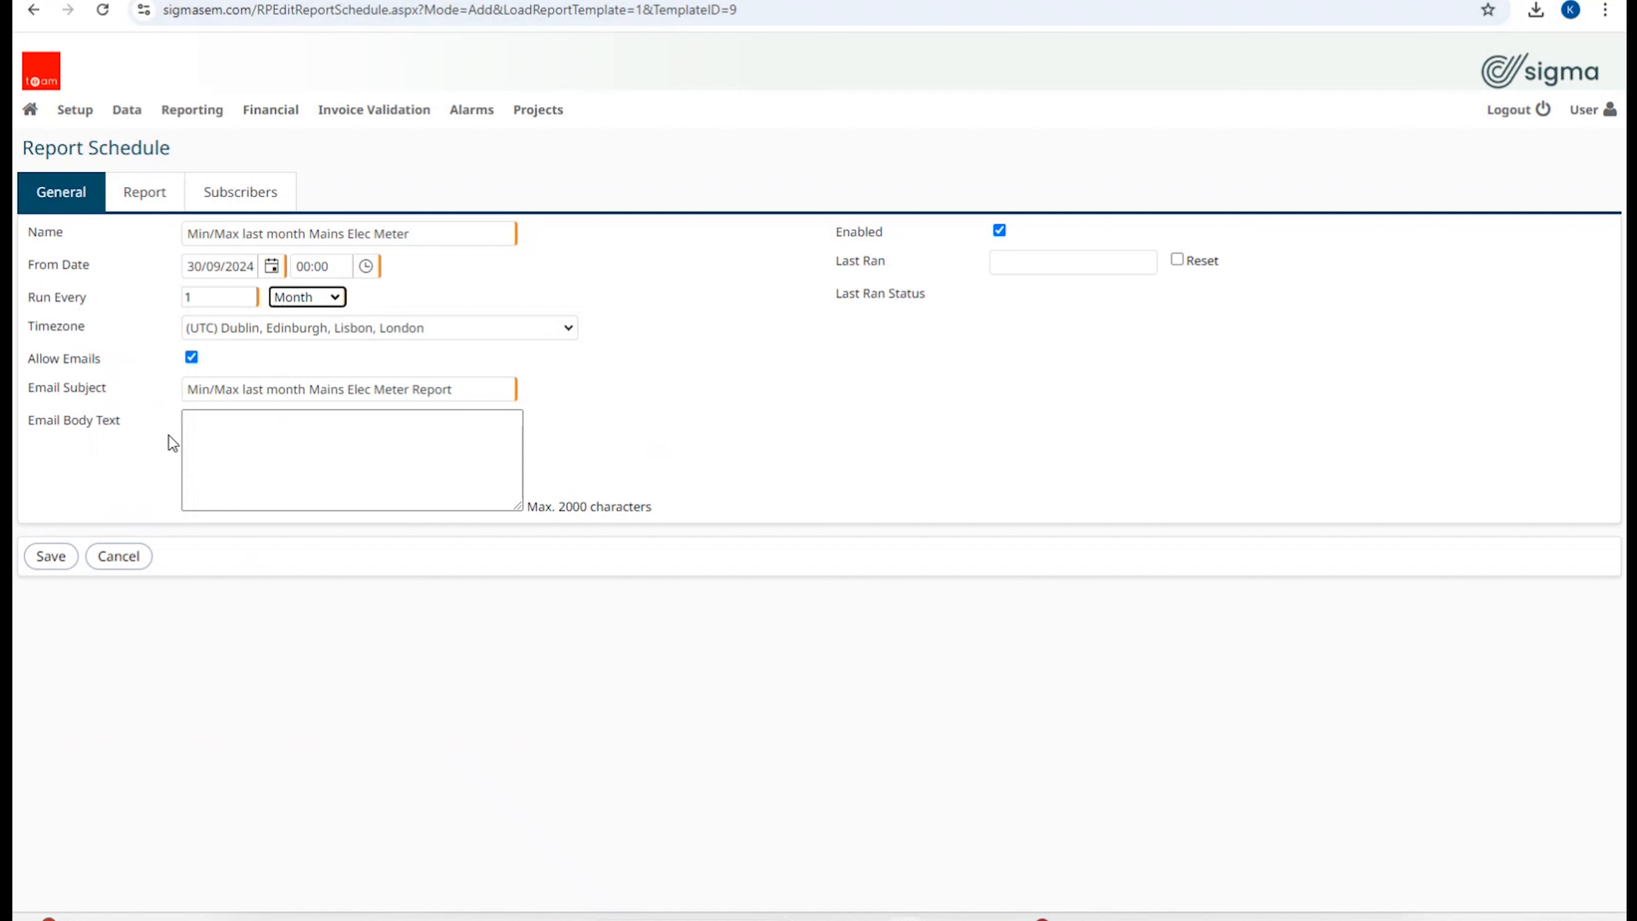
# Step: Enter the email body as "Regards" followed by the sender's first name, and set the schedule's start time to 07:00
pyautogui.click(229, 424)
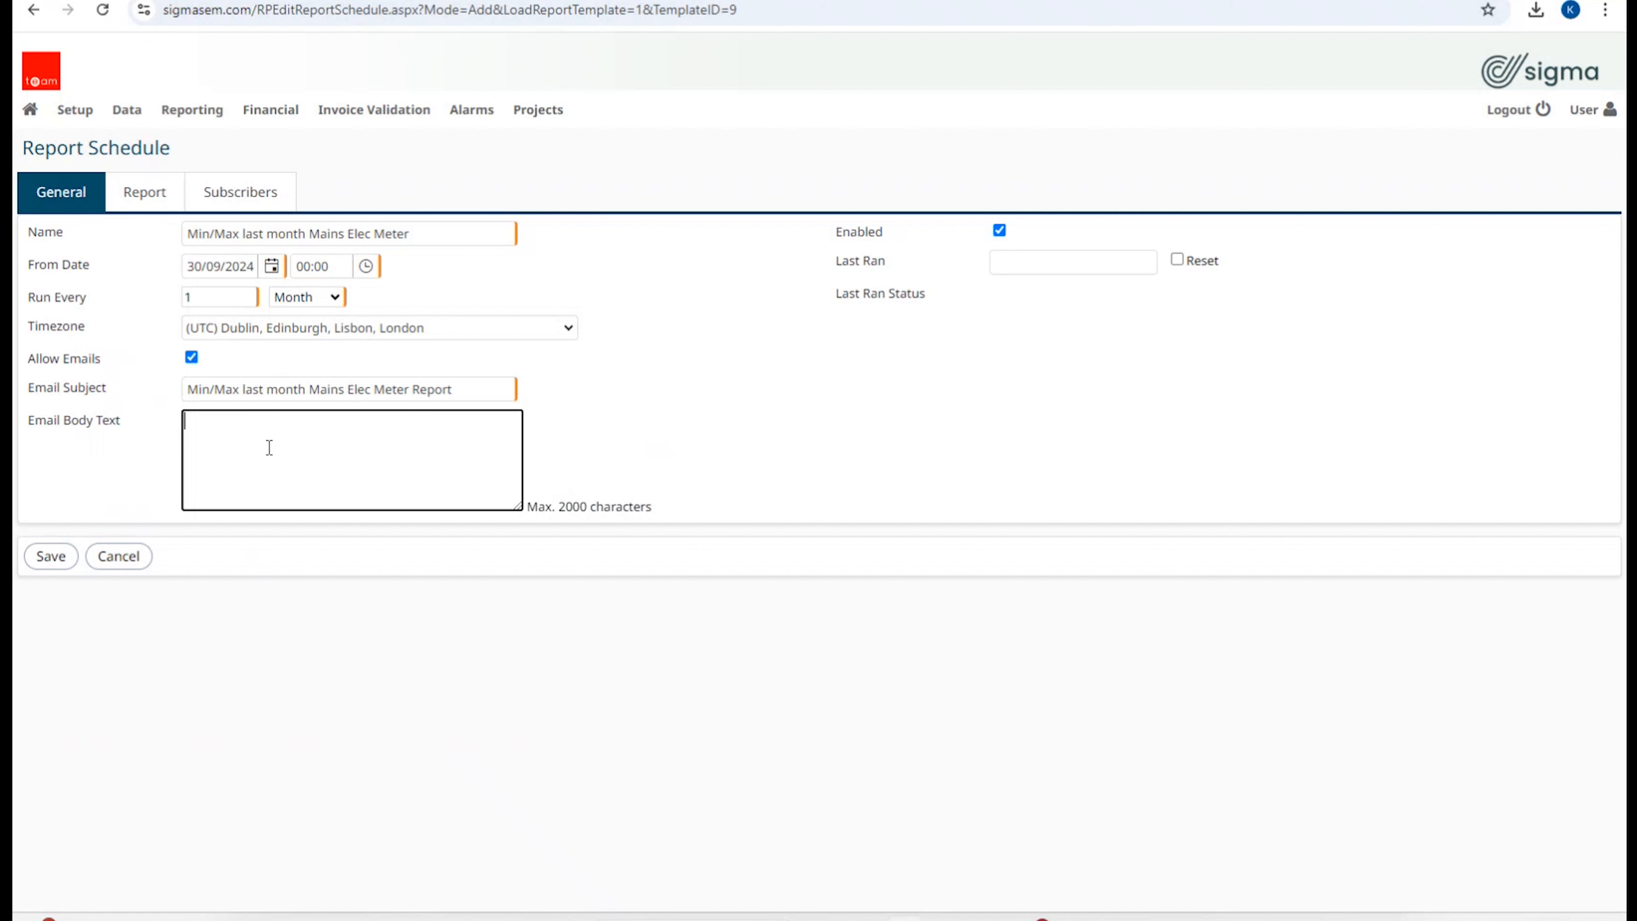
pyautogui.write('Regards ')
pyautogui.write('Ki')
pyautogui.write('m')
pyautogui.click(366, 268)
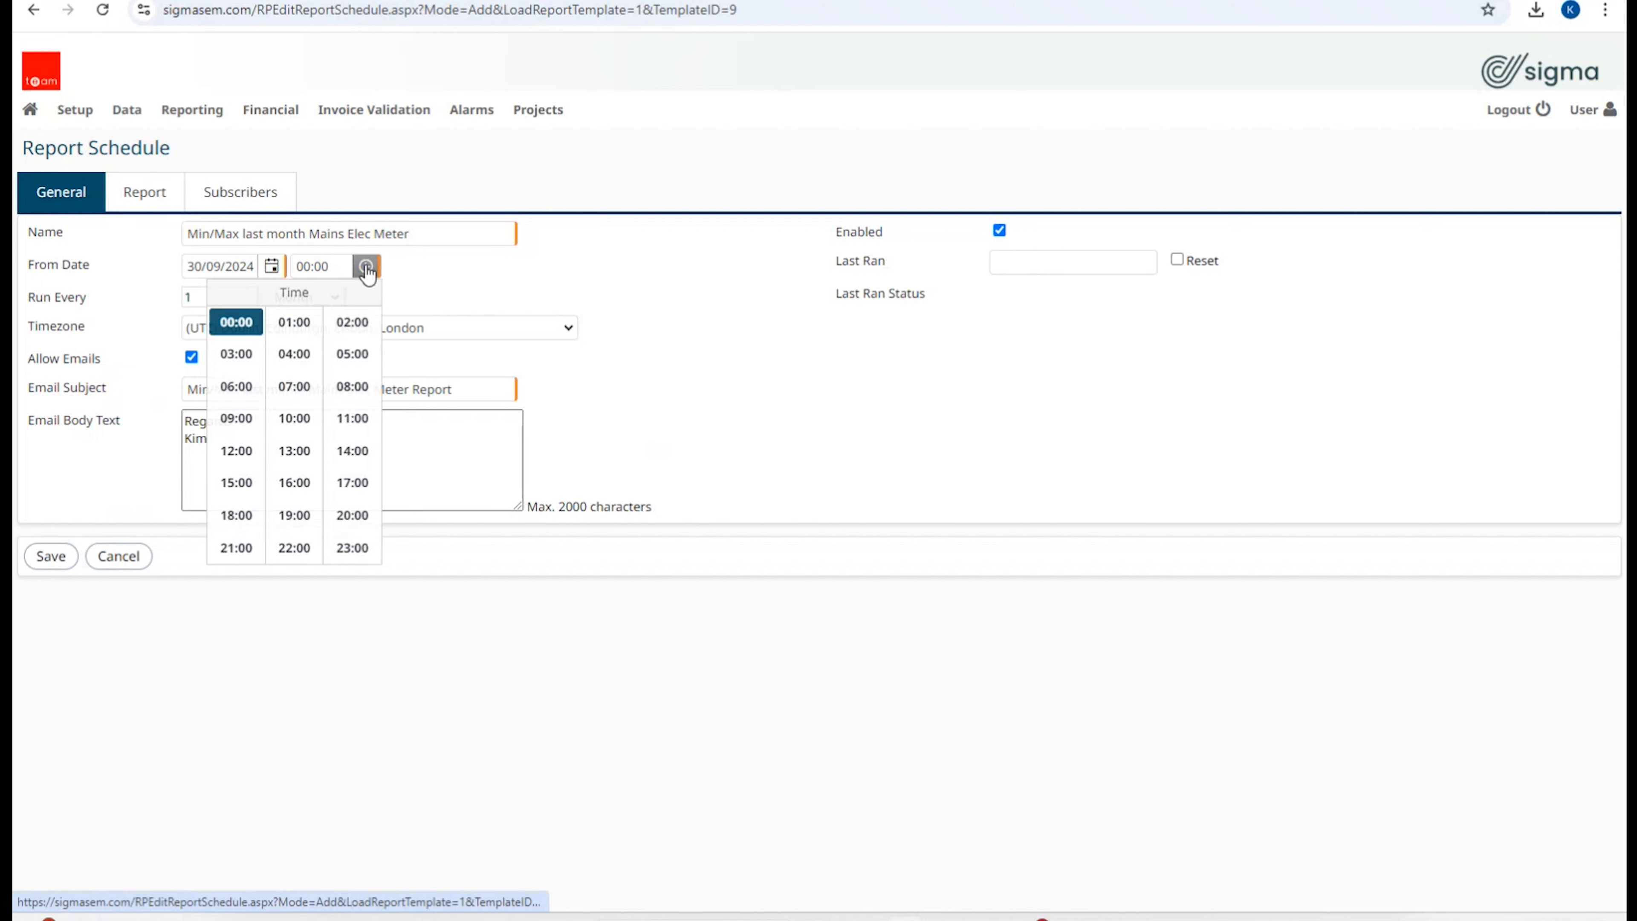
pyautogui.click(294, 386)
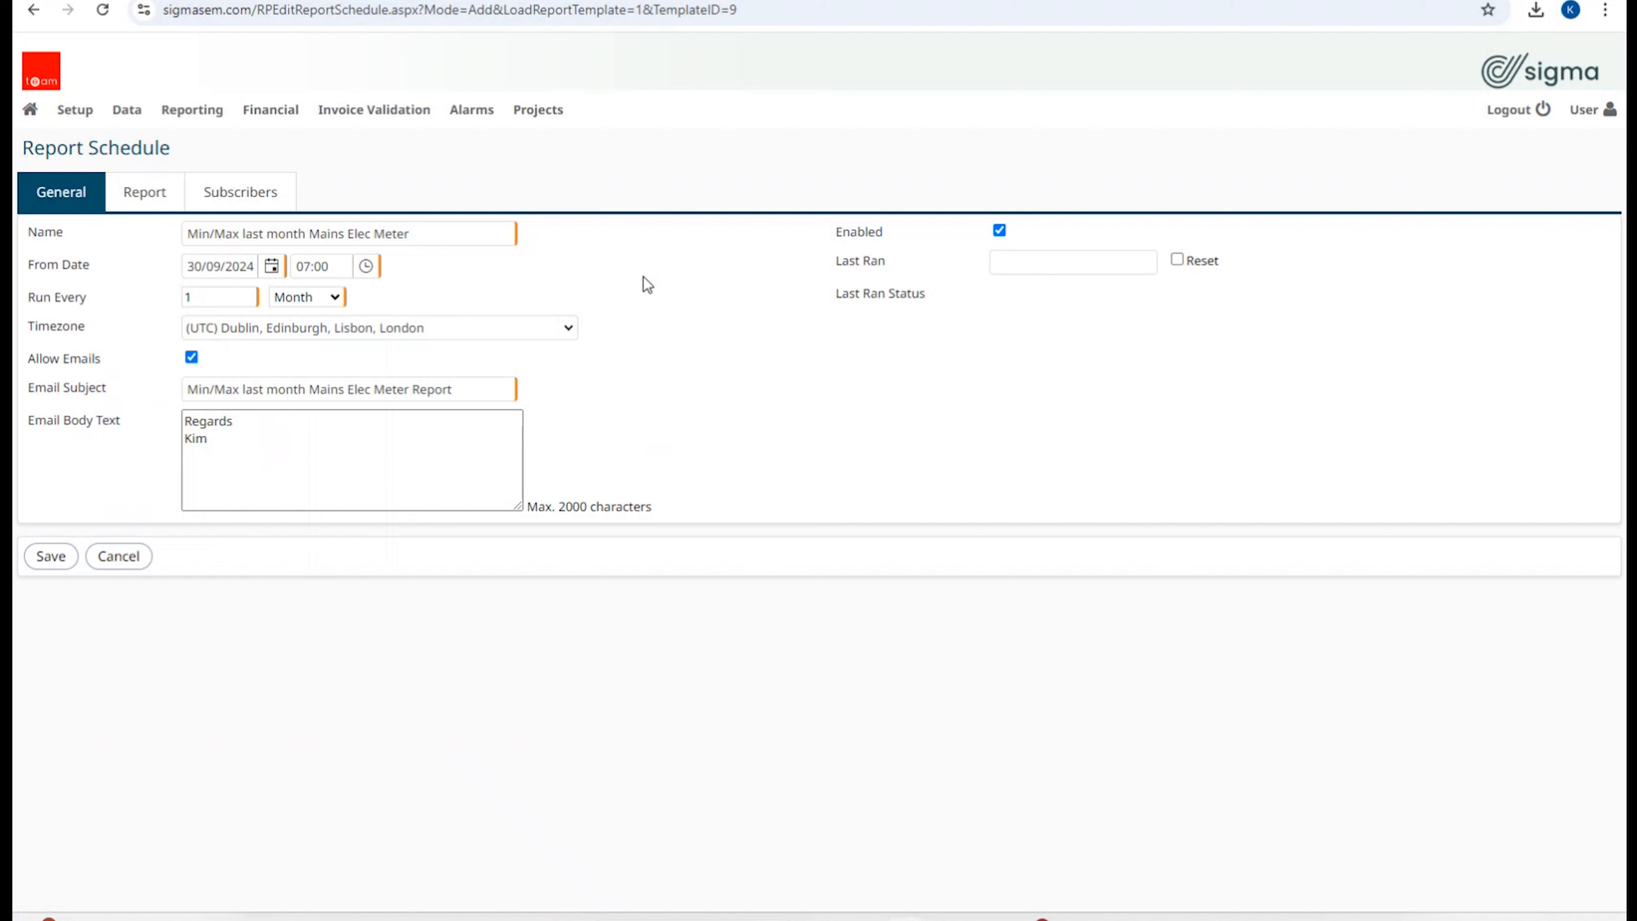
# Step: Review the run interval and output format options, keeping Month and PDF, and save the report schedule
pyautogui.click(335, 301)
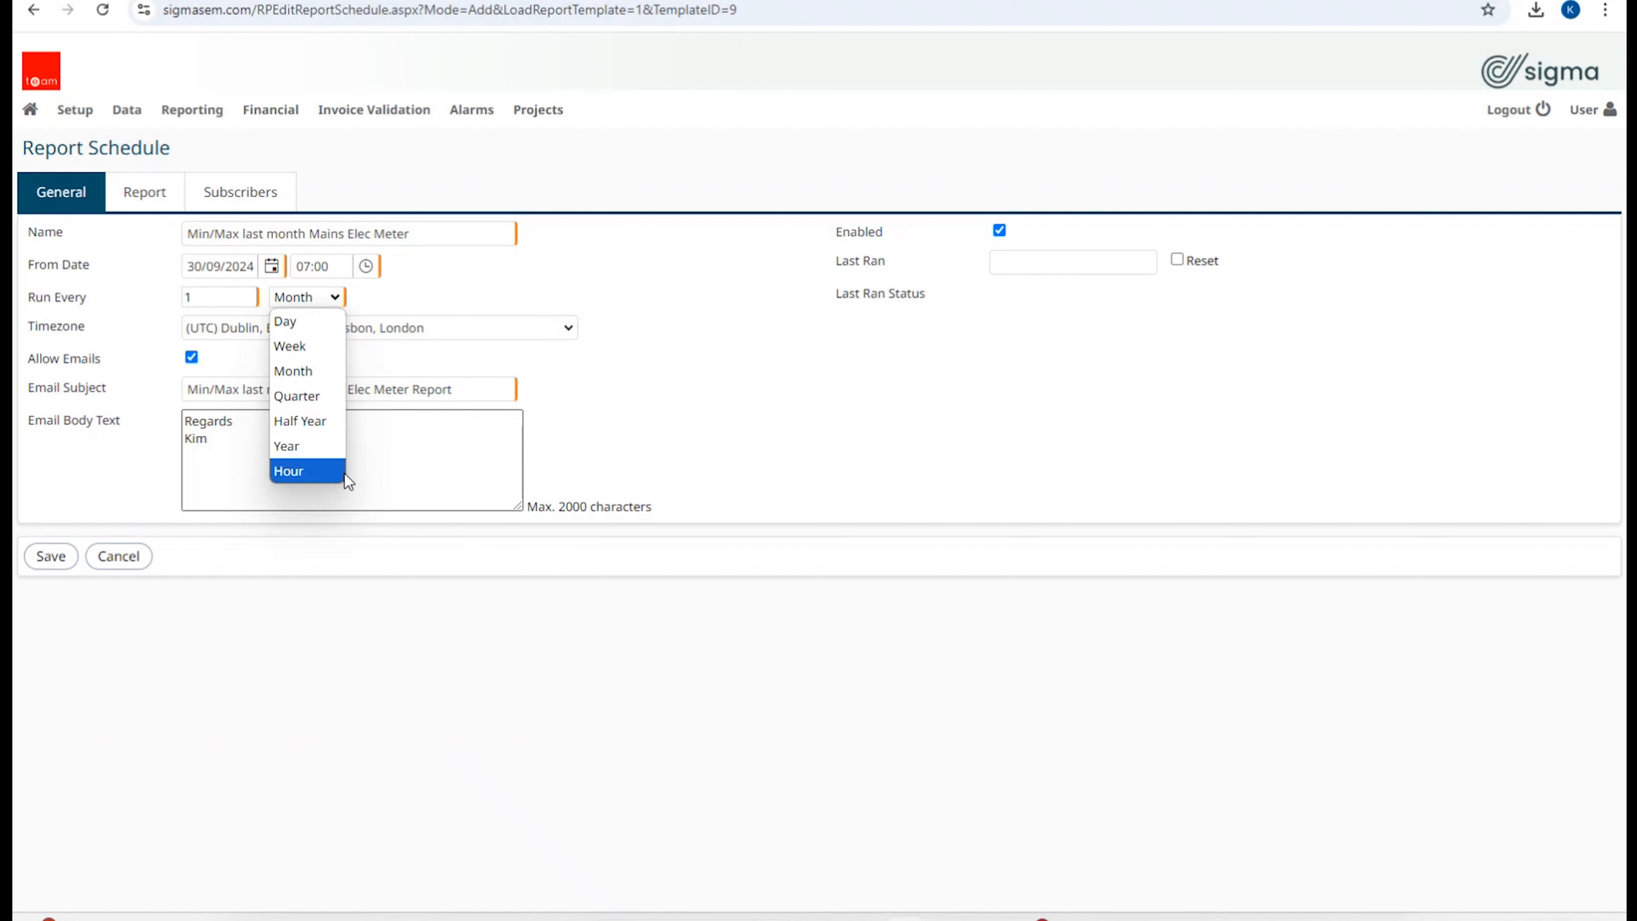
pyautogui.click(789, 414)
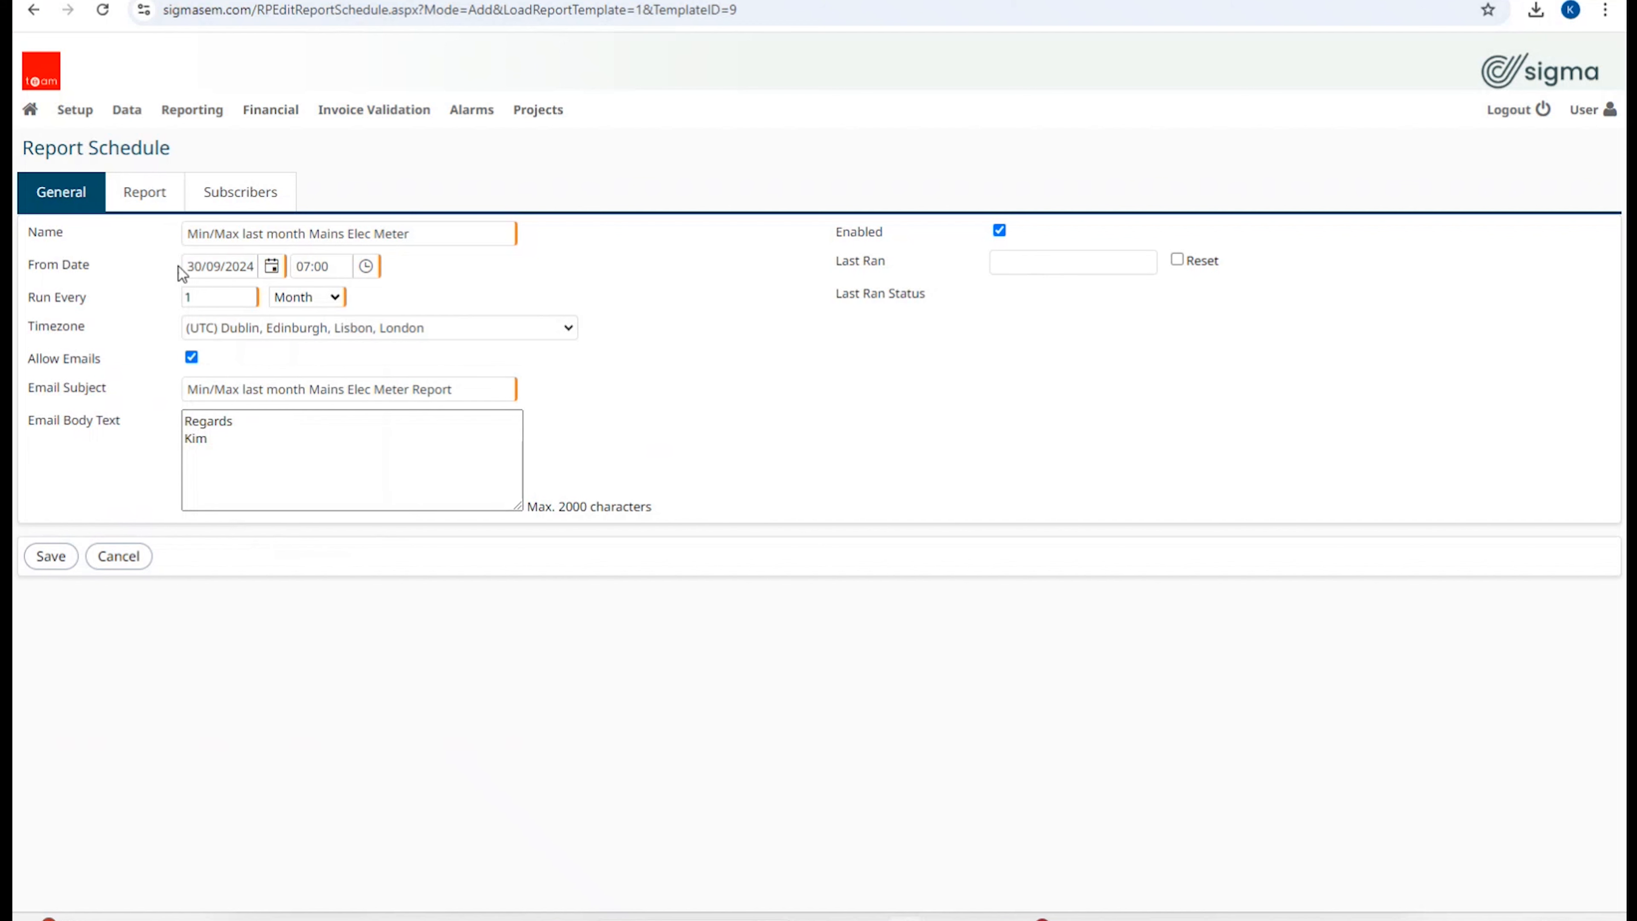
pyautogui.click(130, 205)
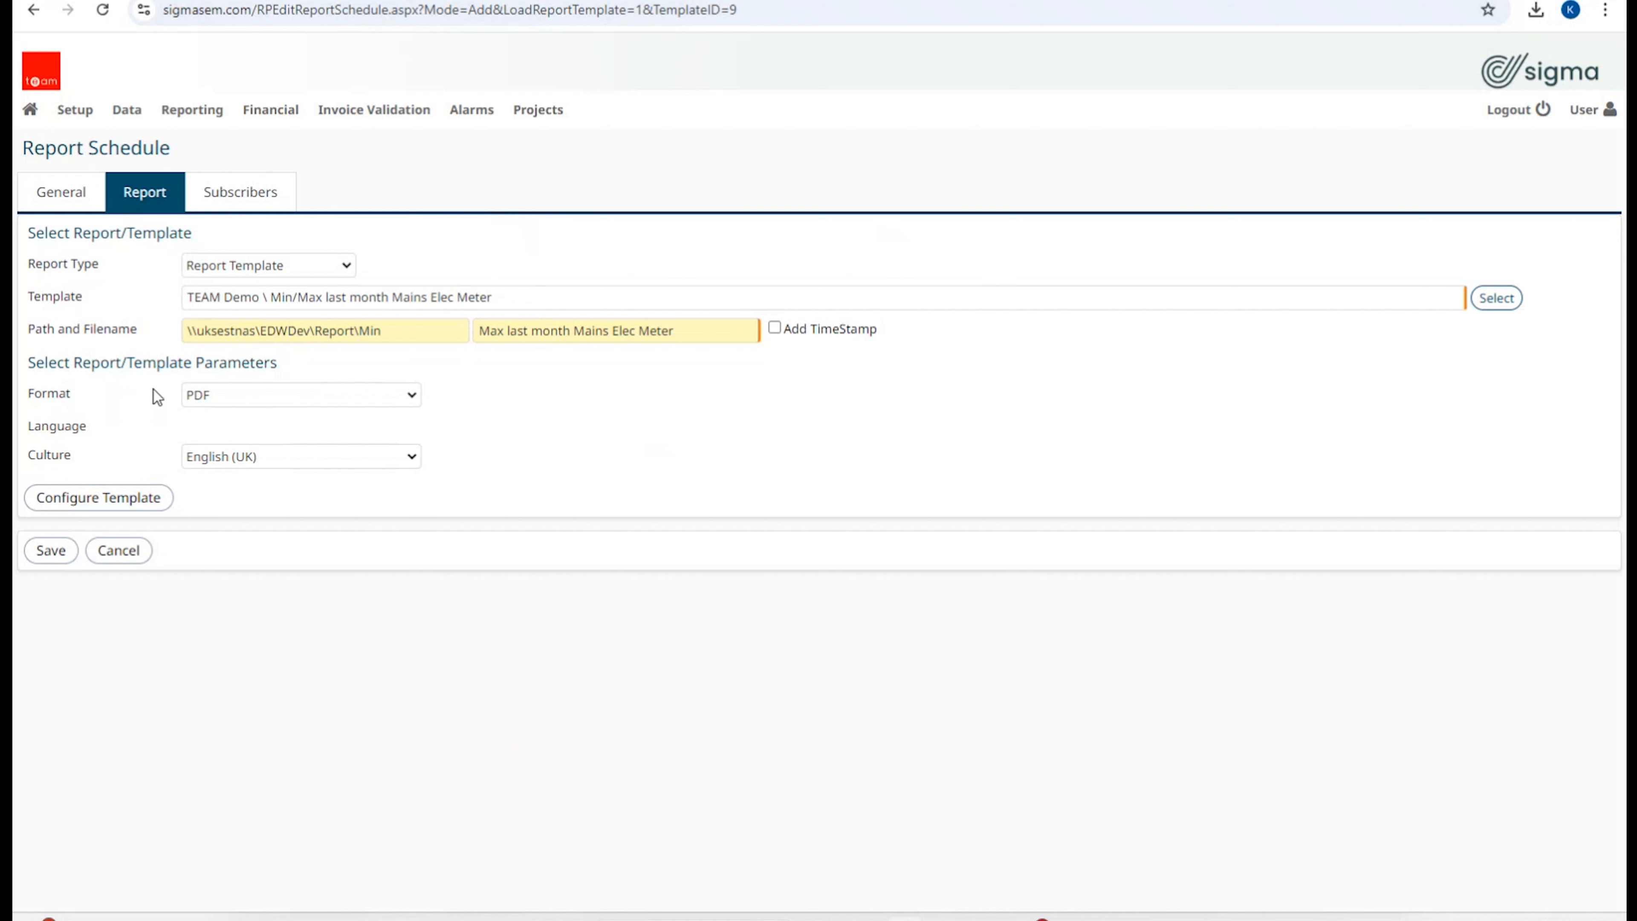
pyautogui.click(412, 404)
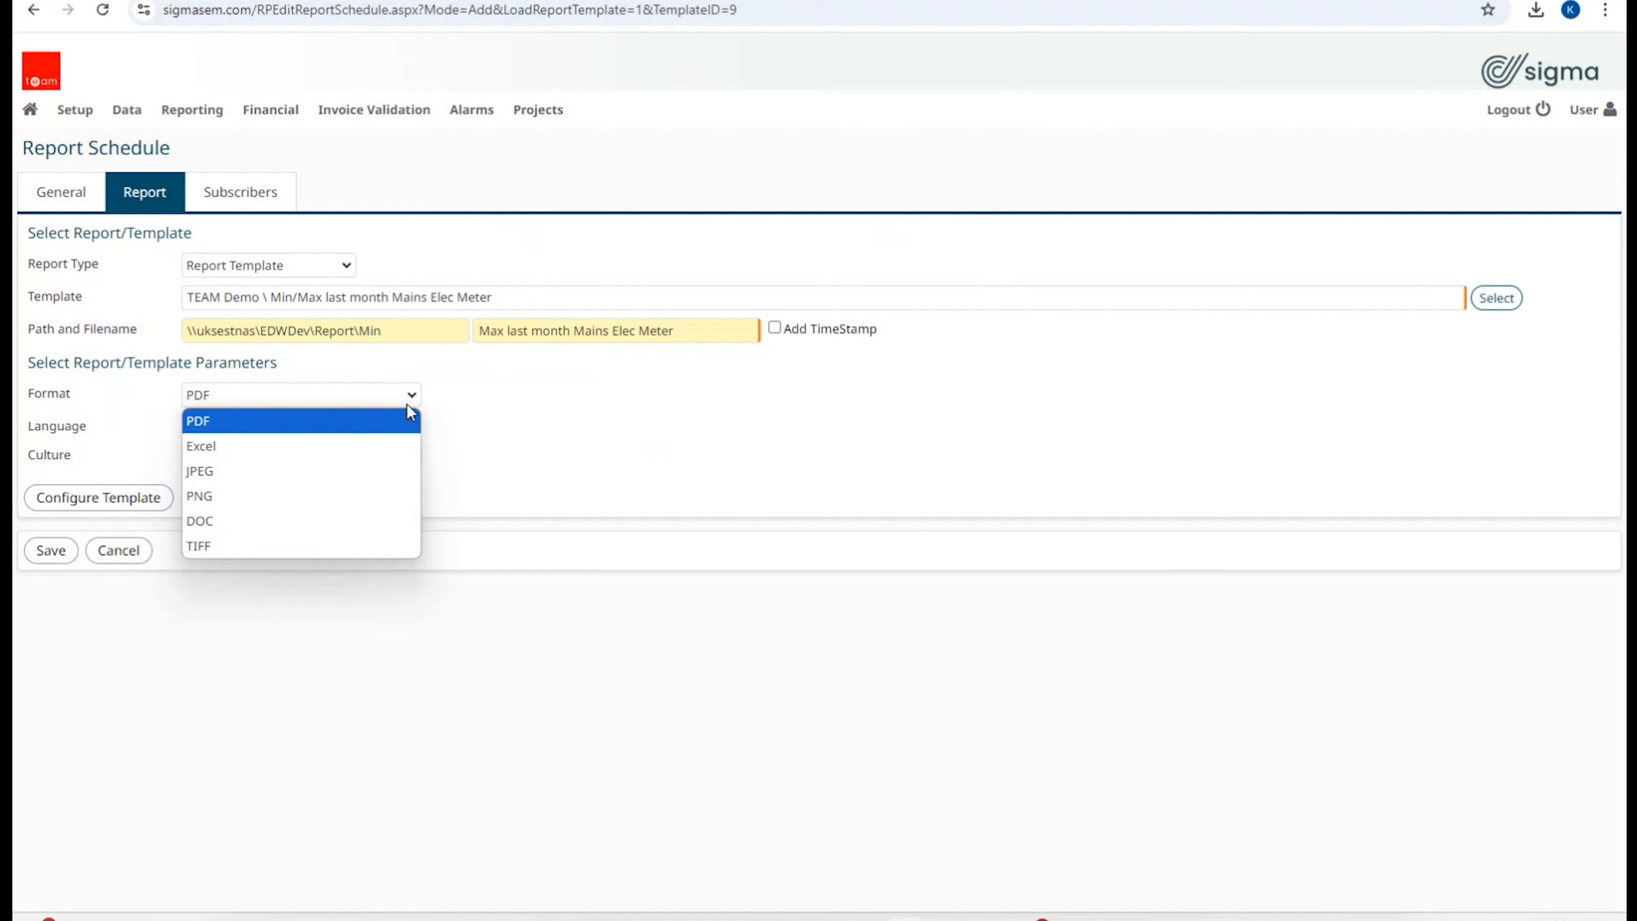
pyautogui.click(603, 446)
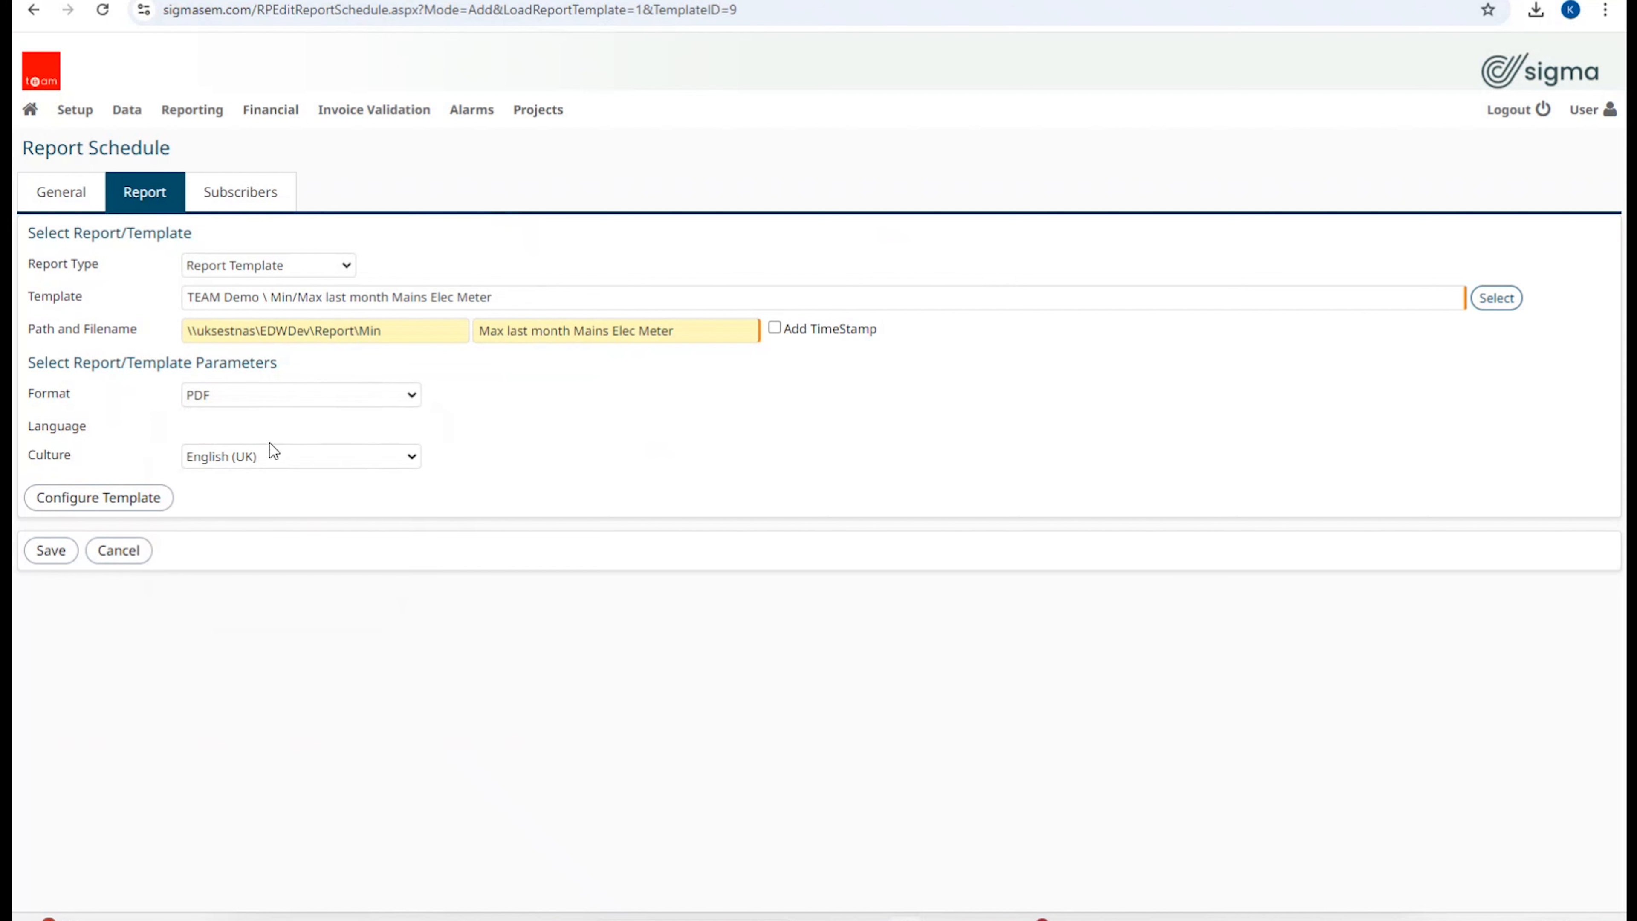
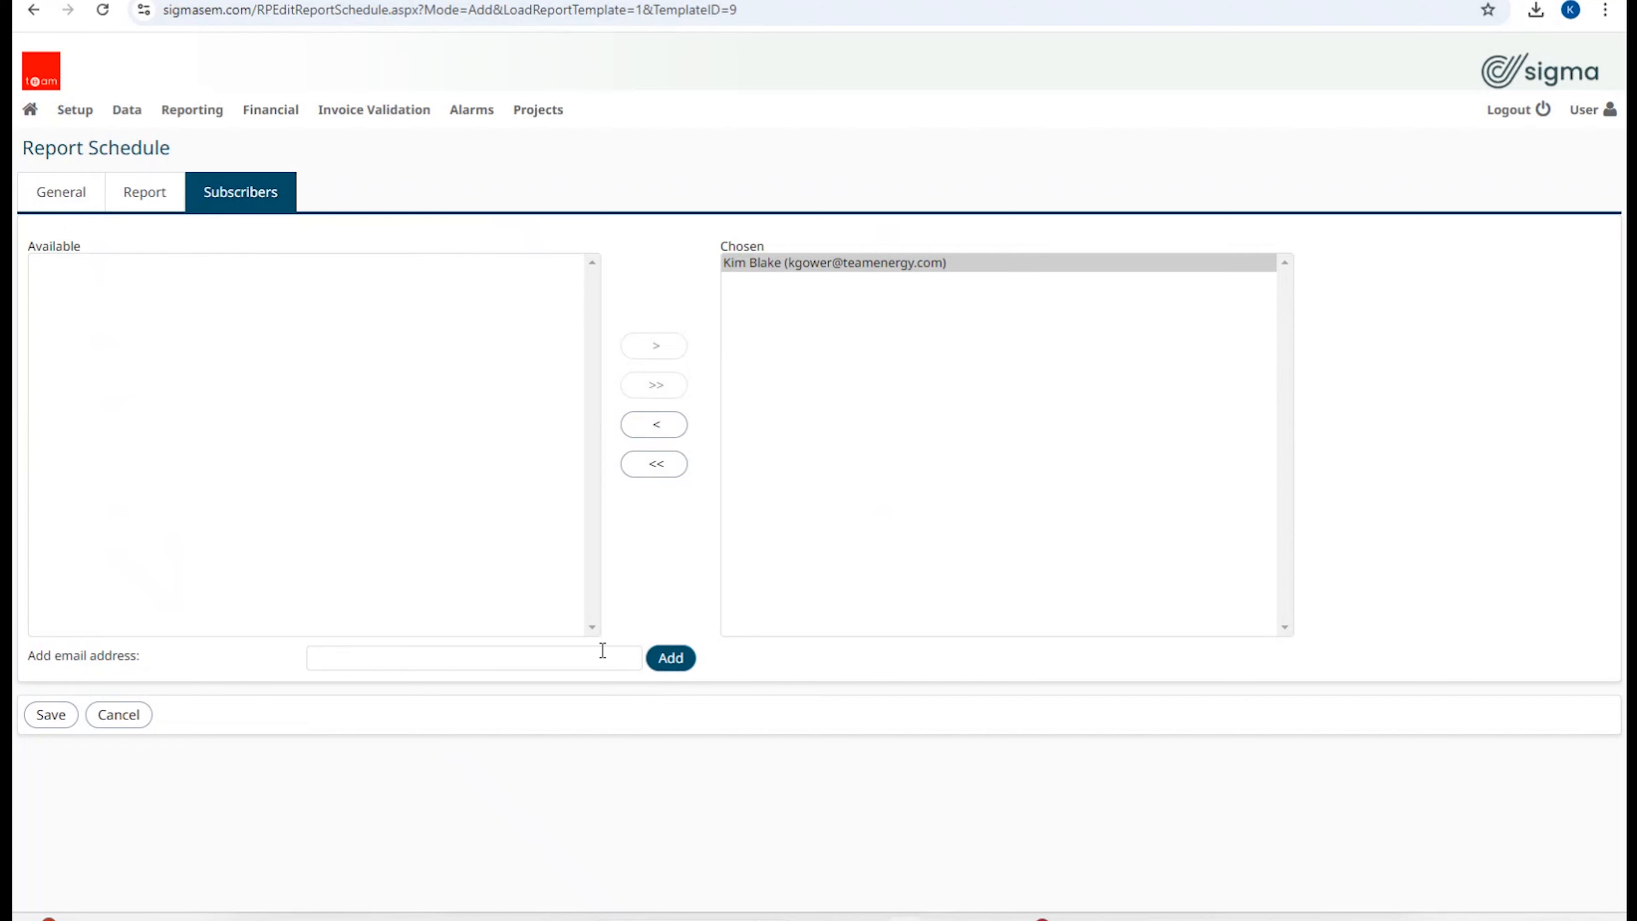
pyautogui.click(46, 715)
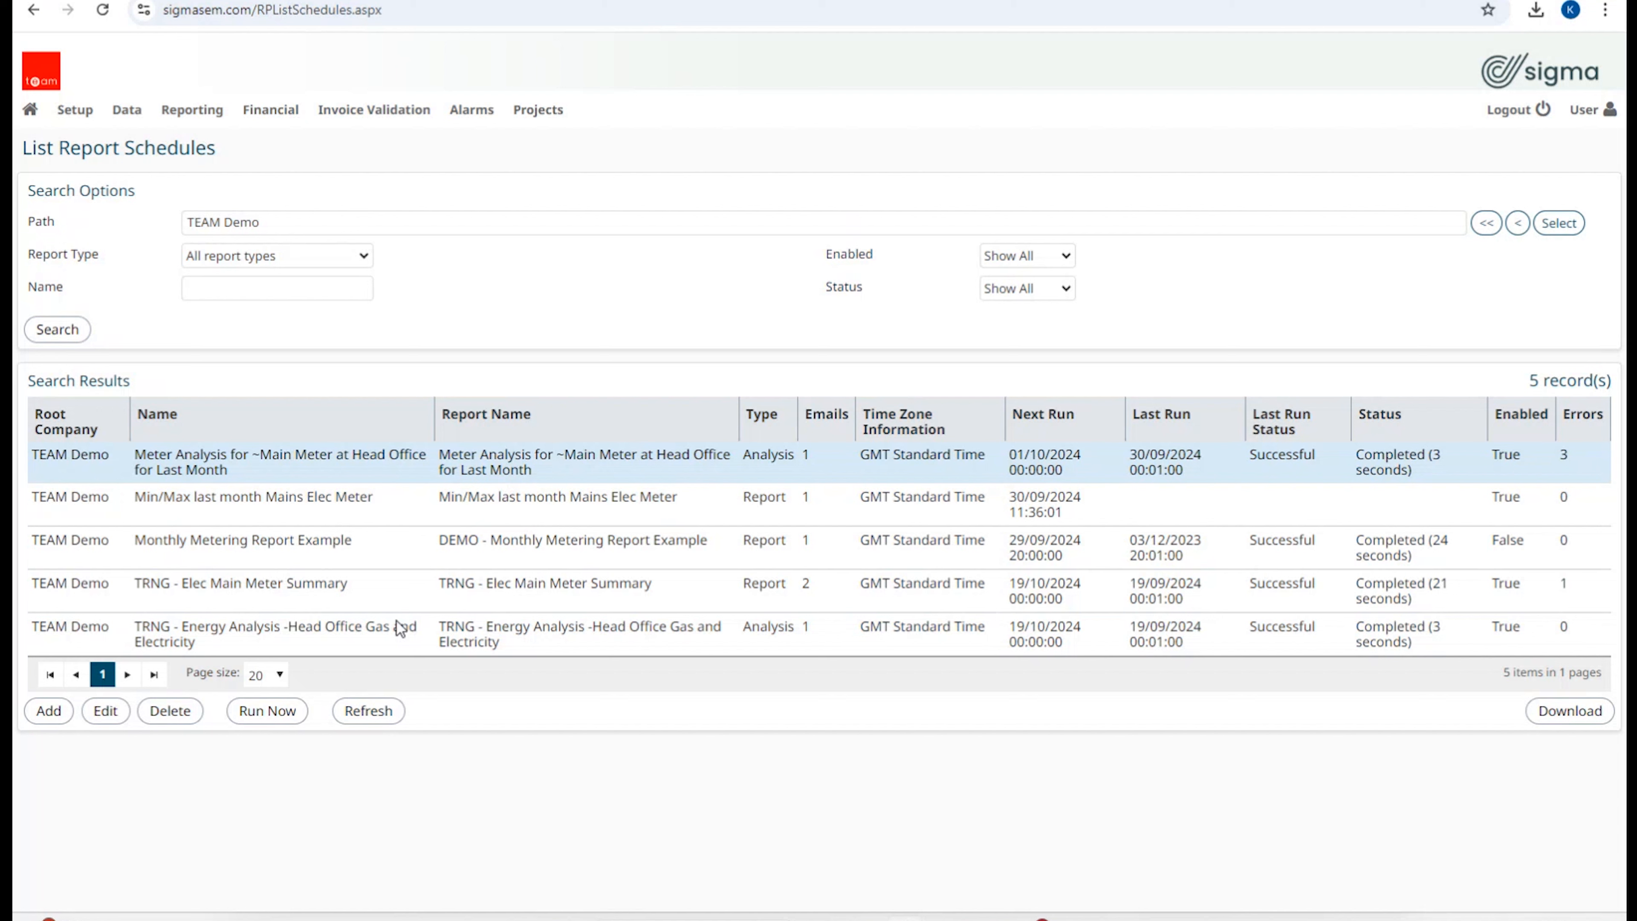
# Step: Review the report type filter options and select the "Min/Max last month Mains Elec Meter" schedule in the list
pyautogui.click(366, 256)
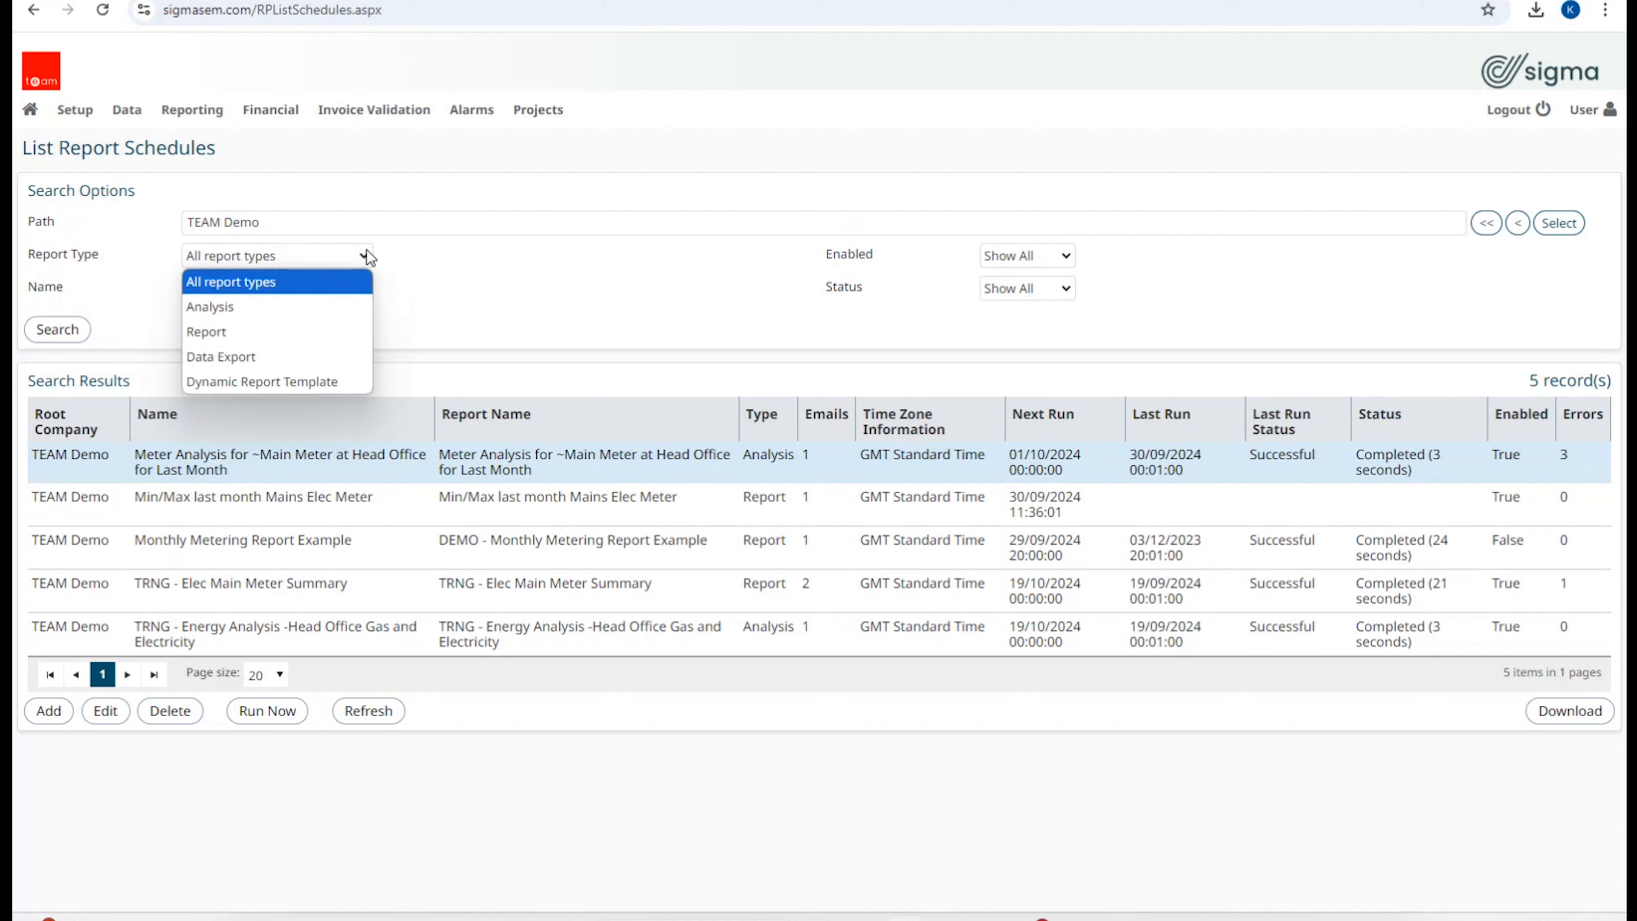
pyautogui.click(591, 301)
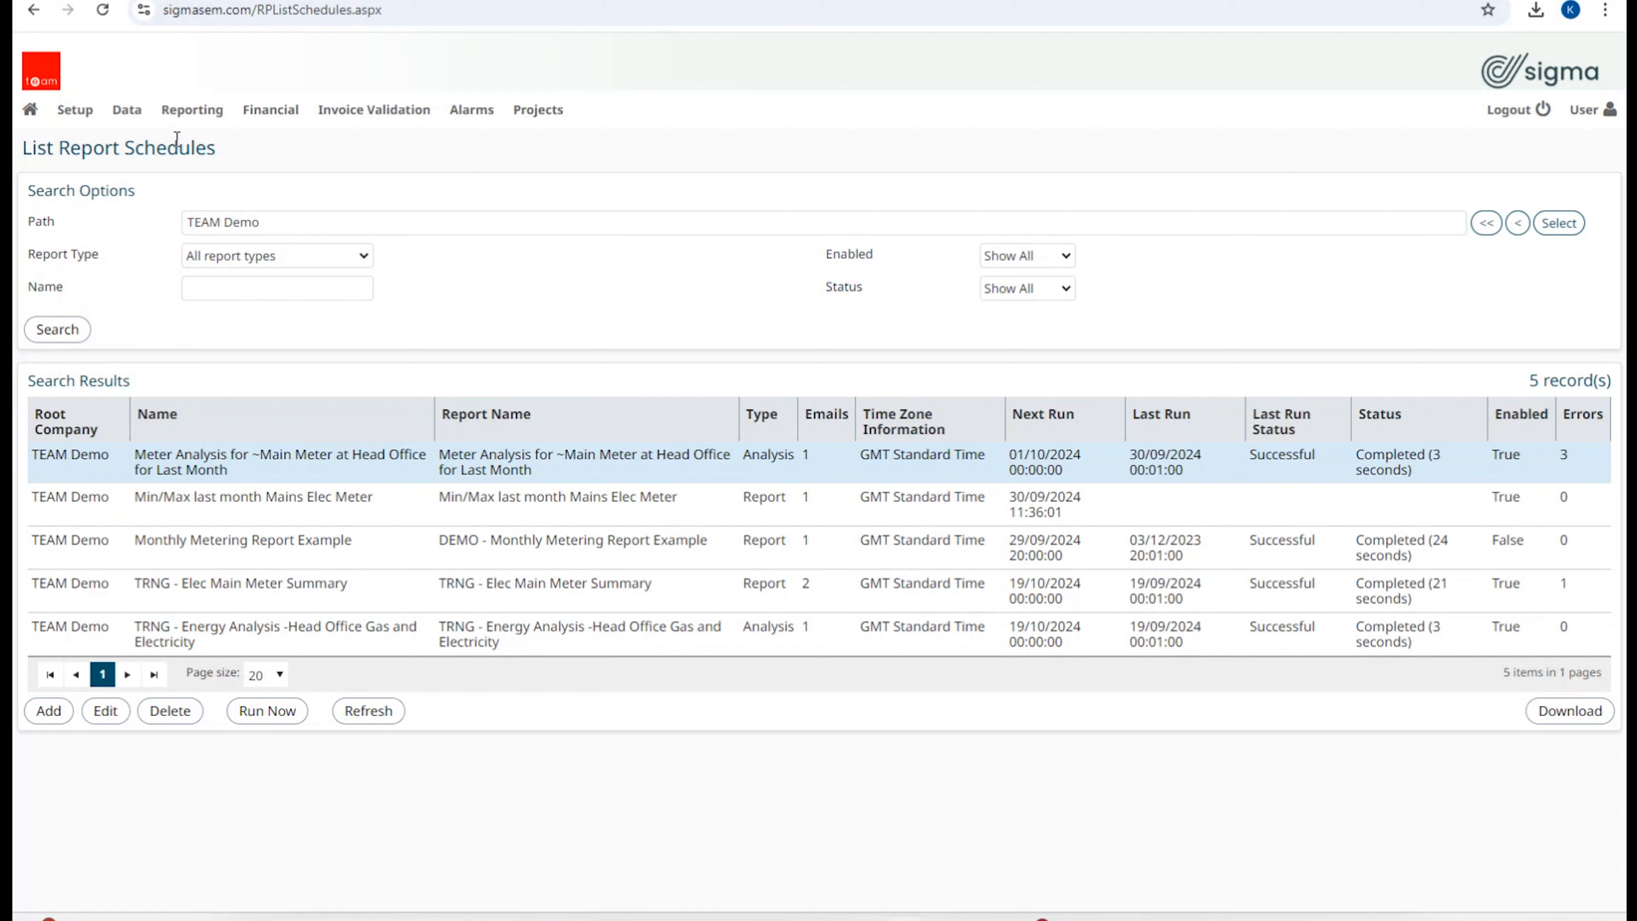
pyautogui.moveTo(184, 120)
pyautogui.click(348, 507)
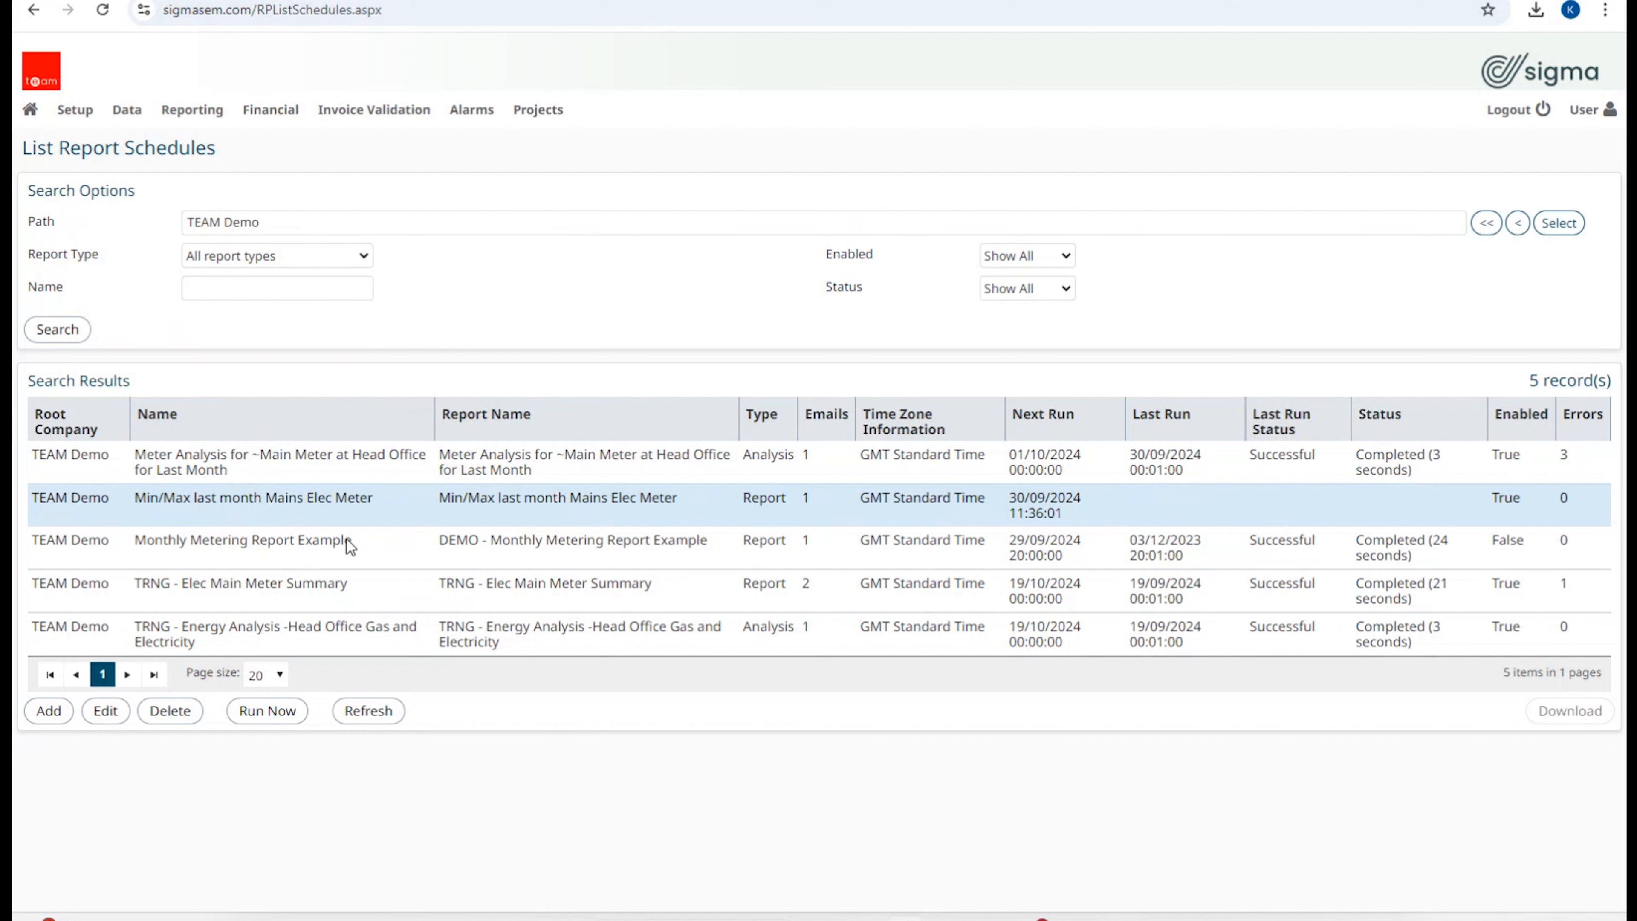
# Step: Open the report template list by way of the Report Wizard and check the path choices, keeping TEAM Demo
pyautogui.moveTo(194, 121)
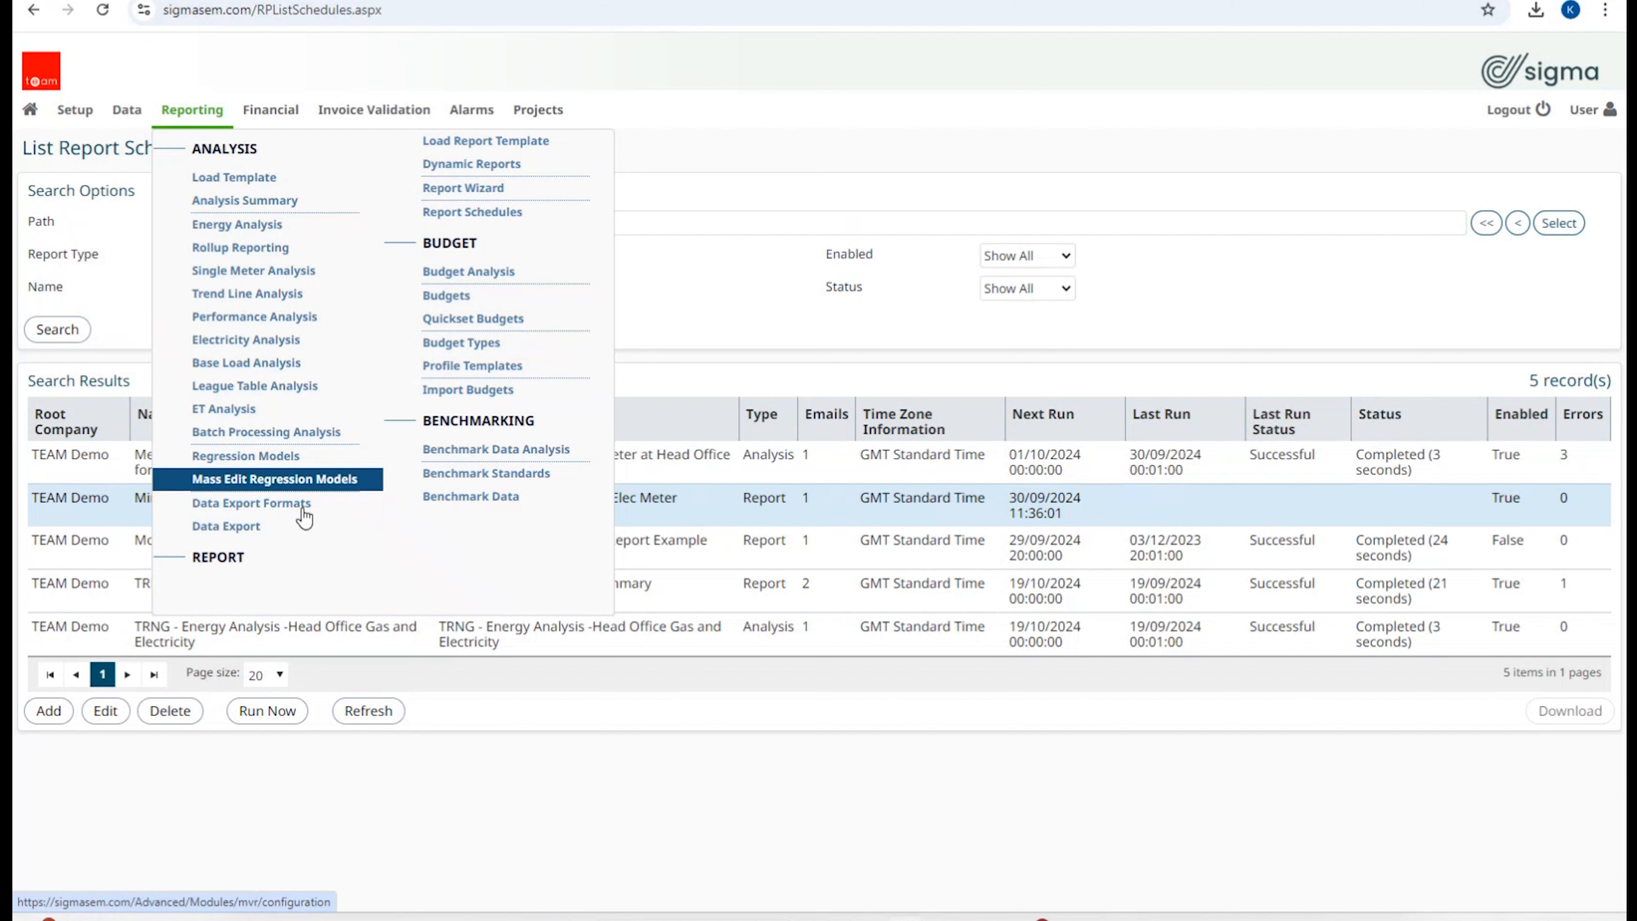
pyautogui.moveTo(472, 111)
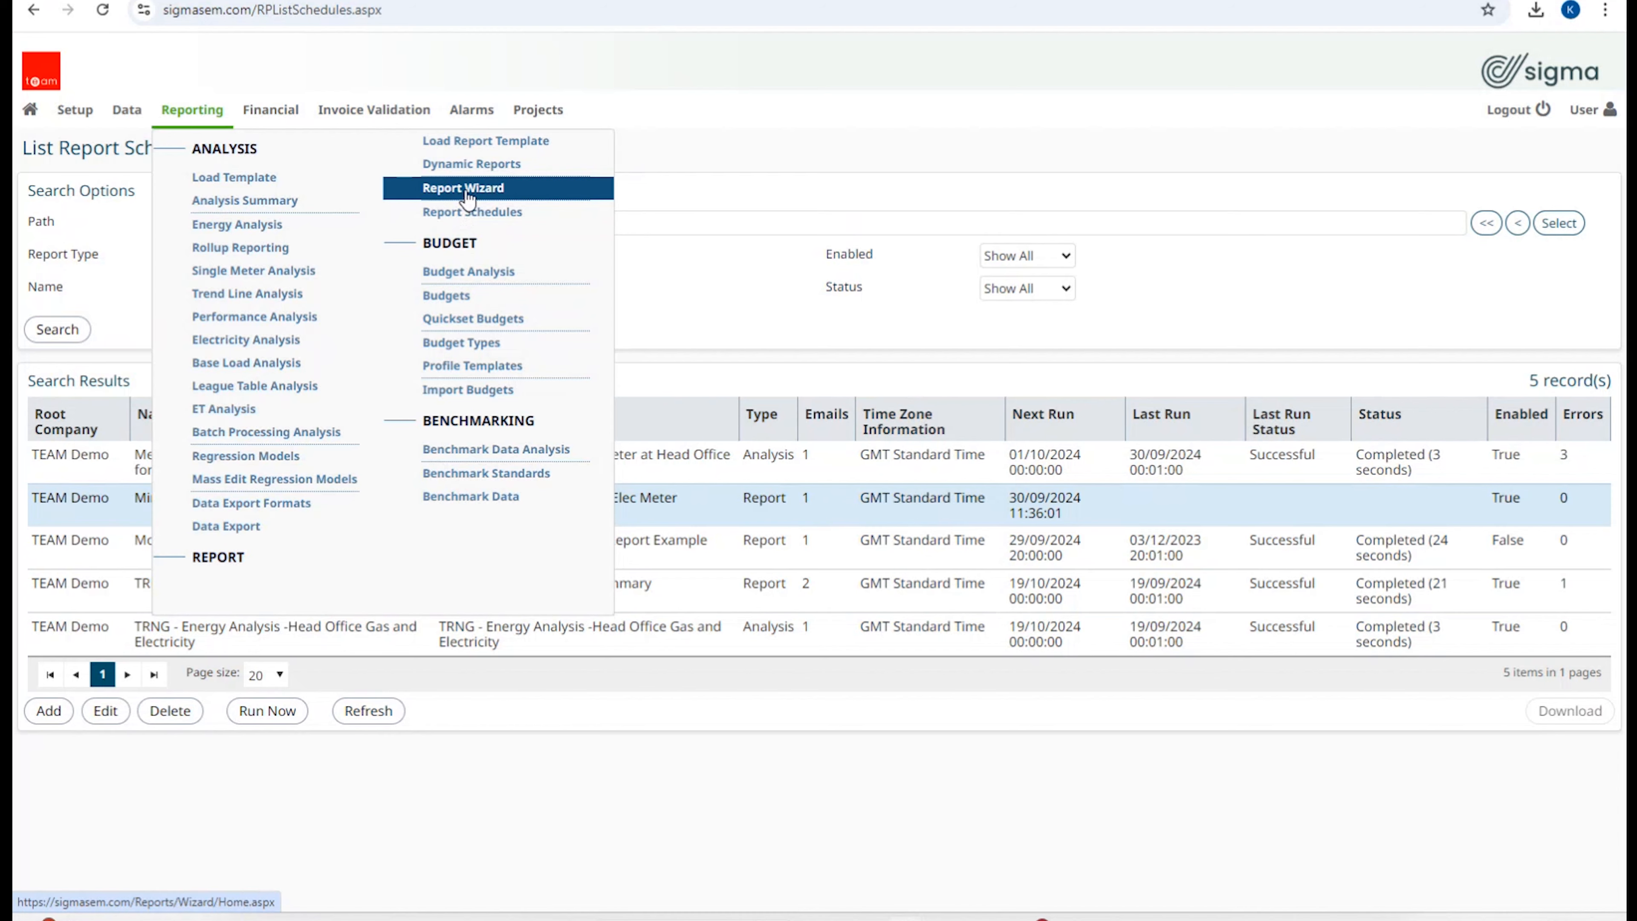
pyautogui.click(466, 193)
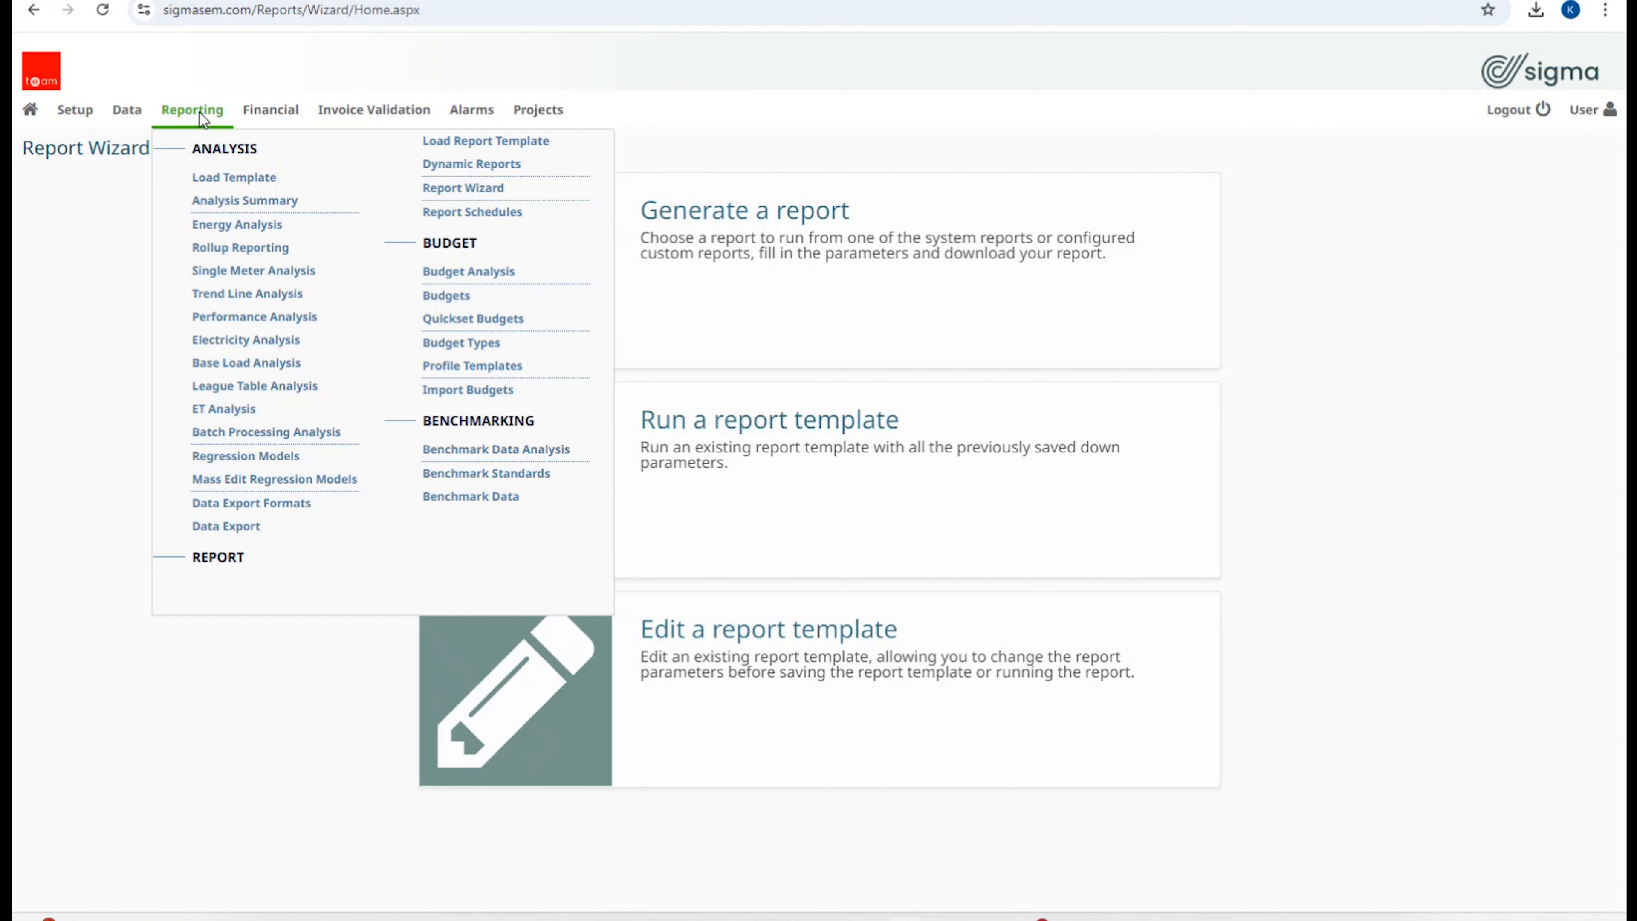
pyautogui.moveTo(257, 135)
pyautogui.click(476, 142)
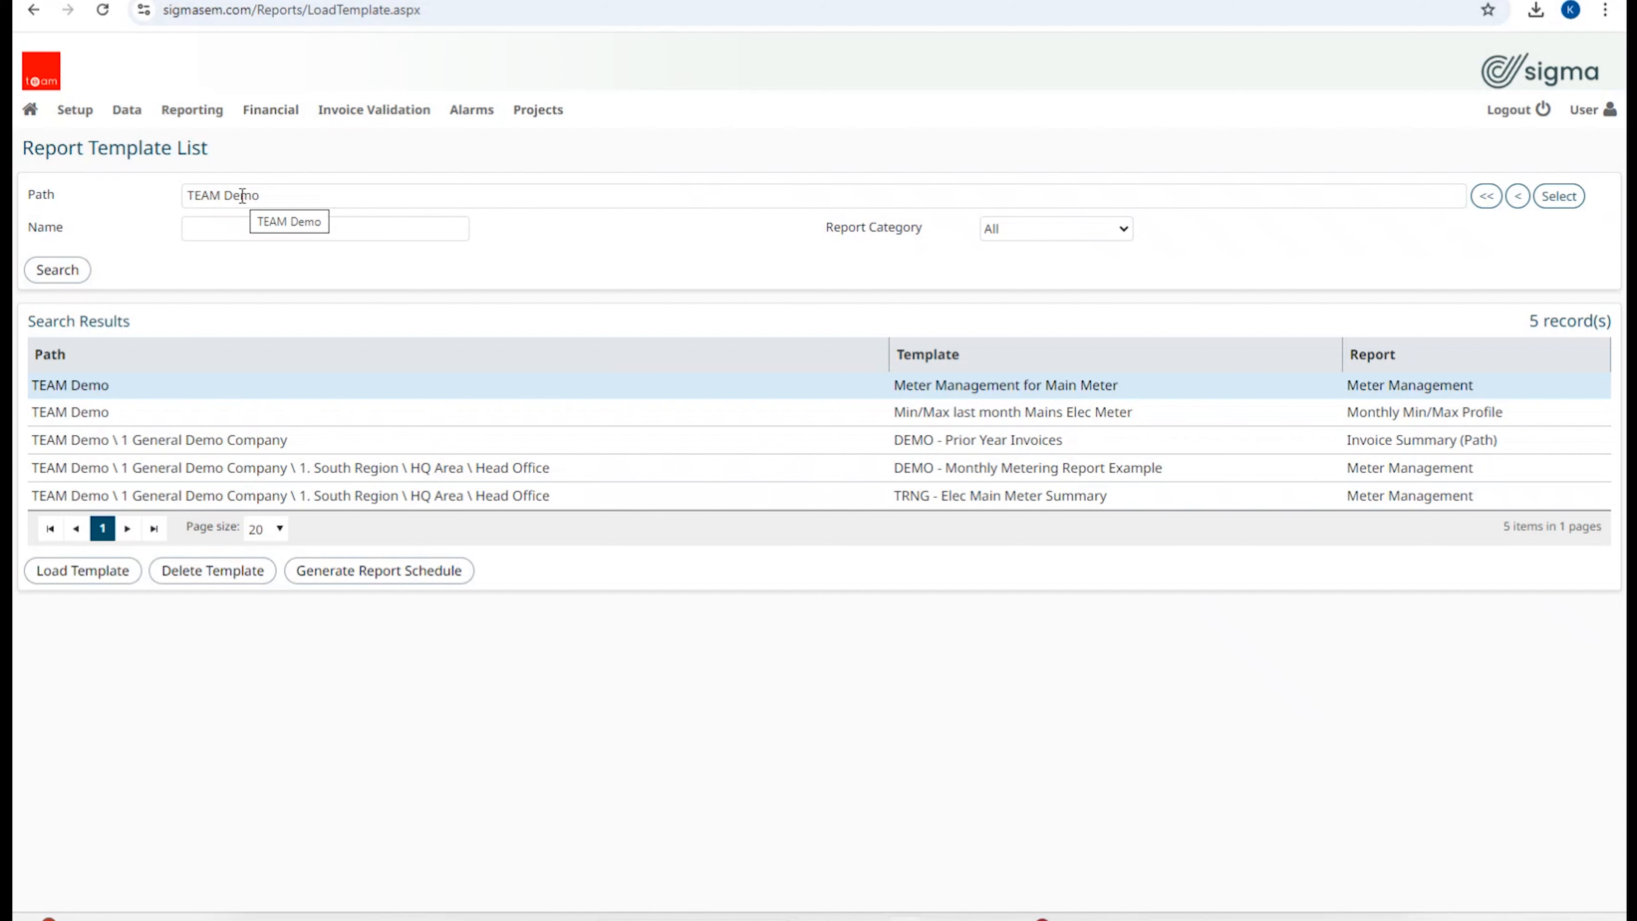
pyautogui.click(1551, 204)
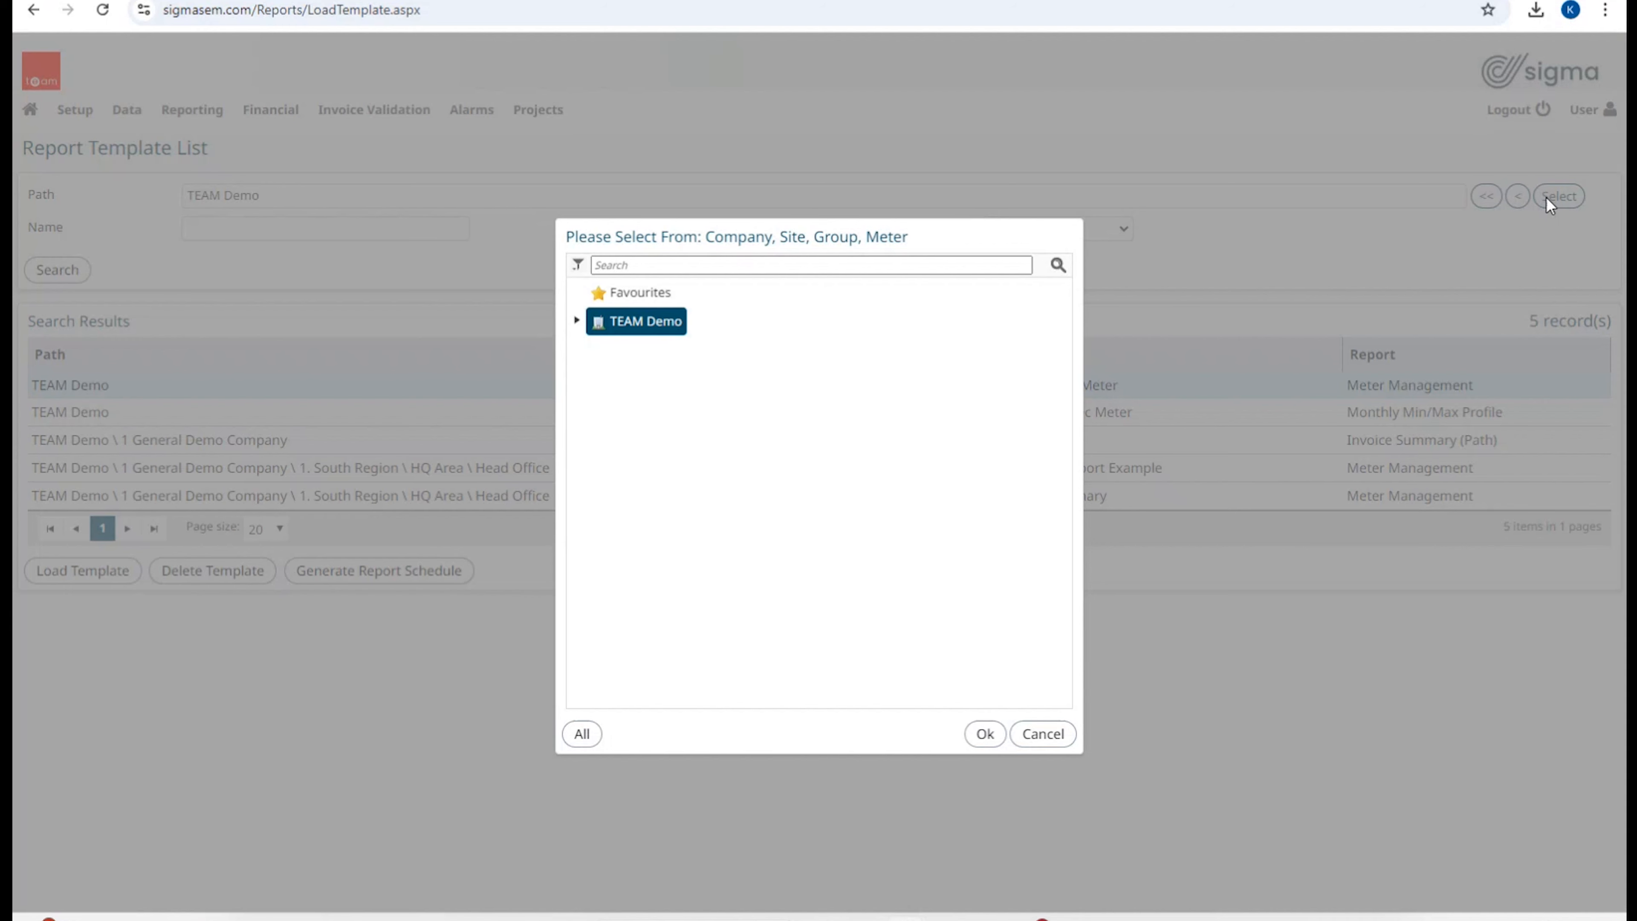
pyautogui.click(1048, 737)
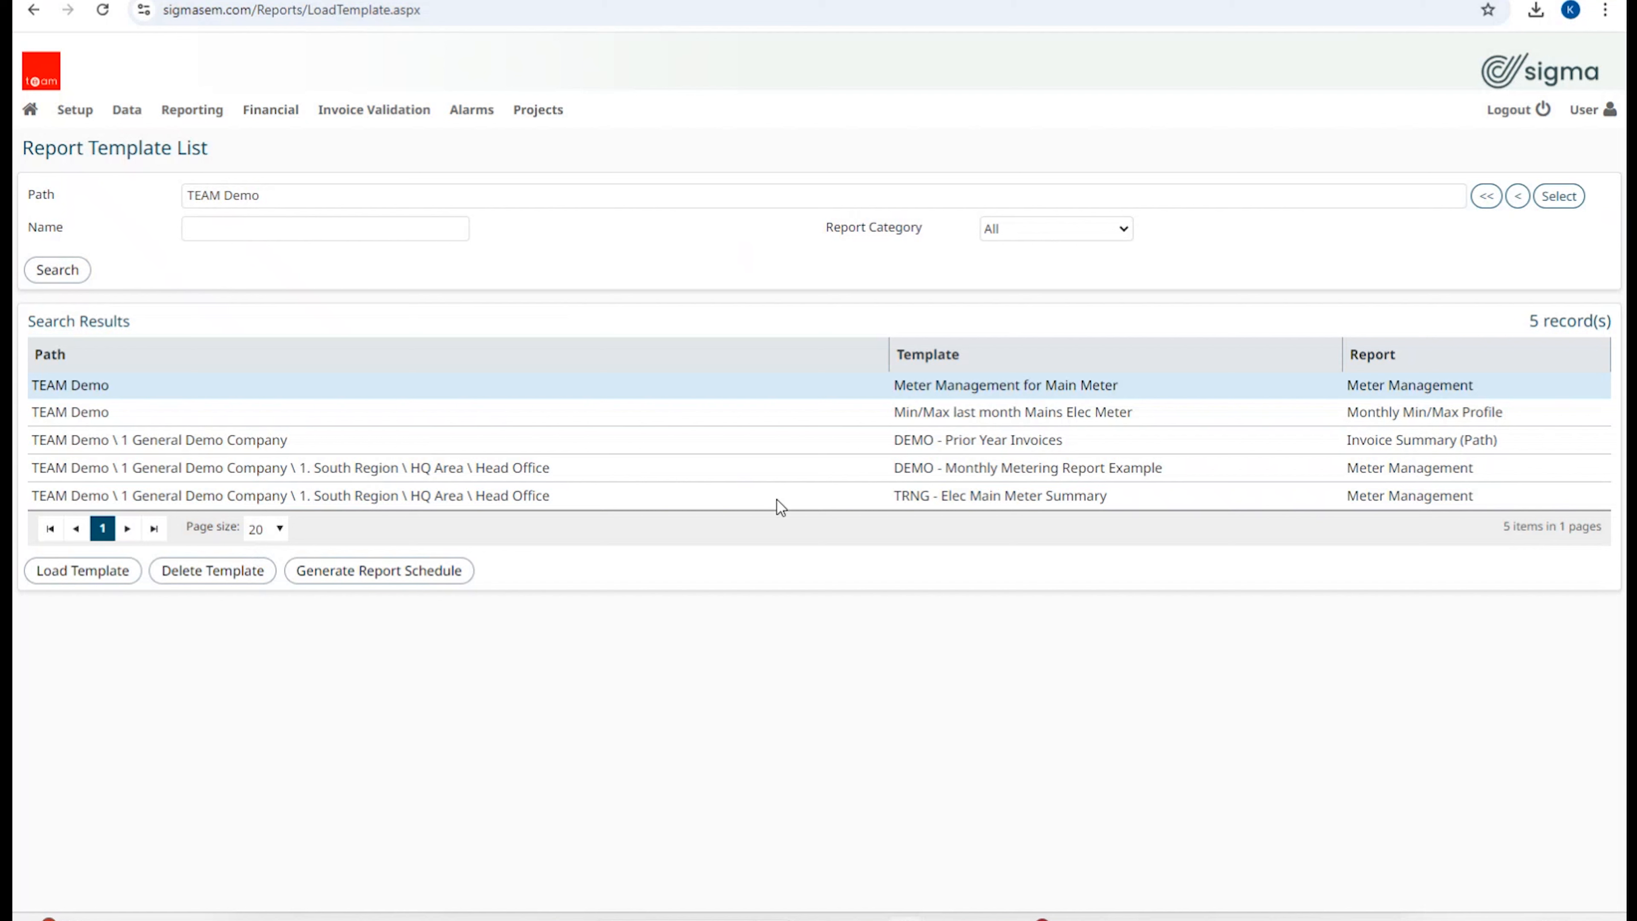
# Step: Load the "Min/Max last month Mains Elec Meter" template, proceed with its existing parameters, and view the report
pyautogui.click(994, 411)
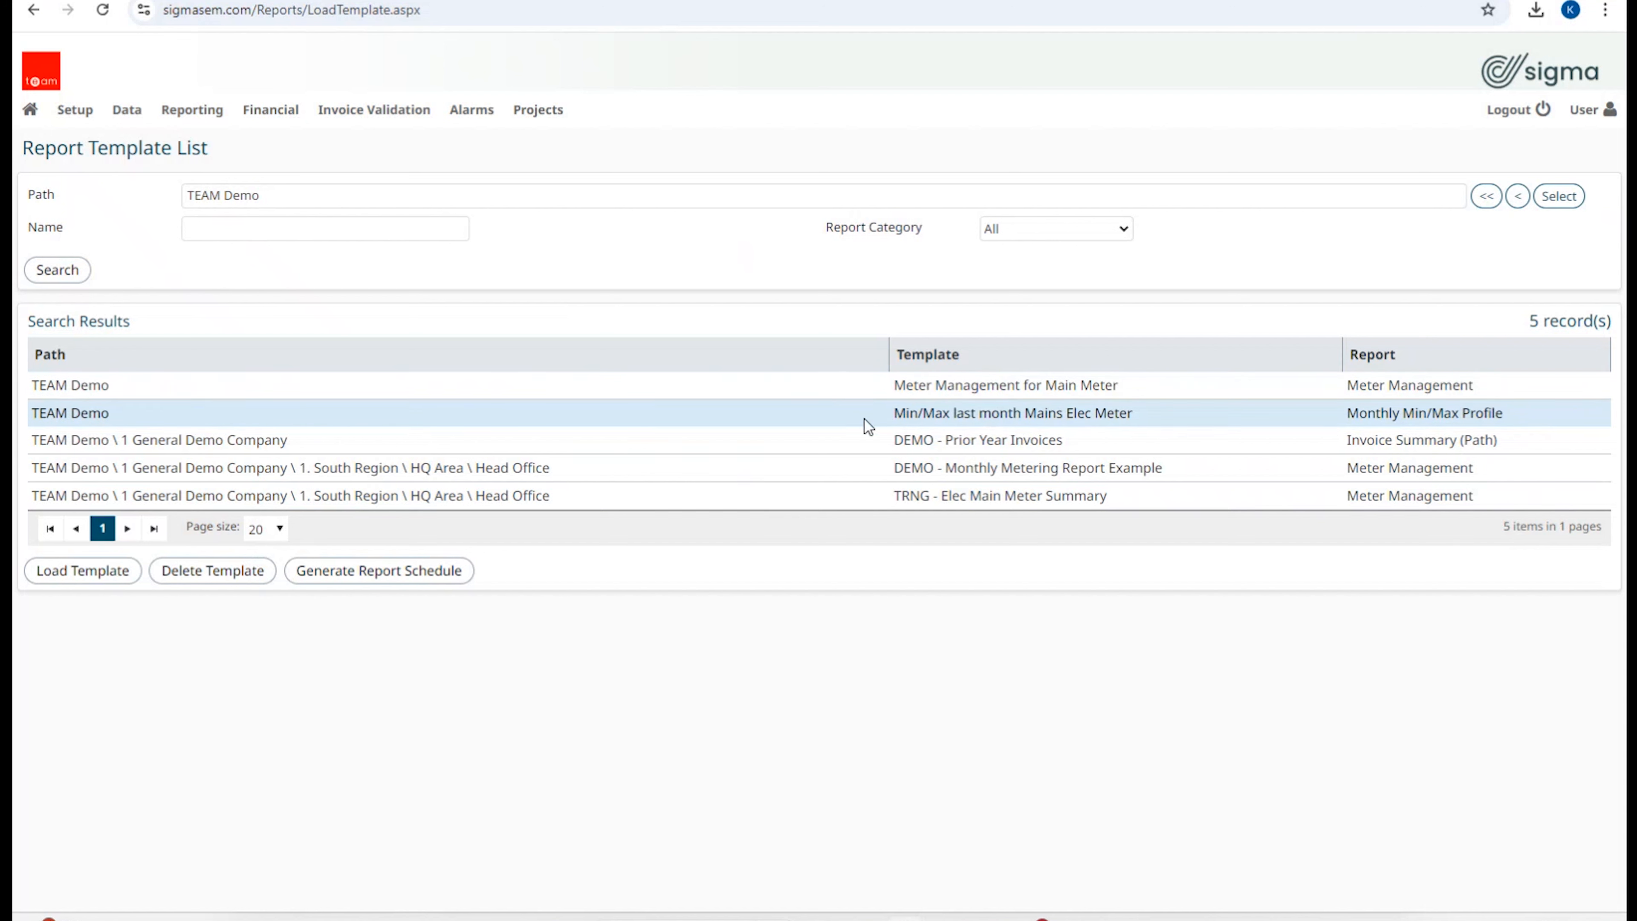
pyautogui.click(72, 576)
pyautogui.click(86, 579)
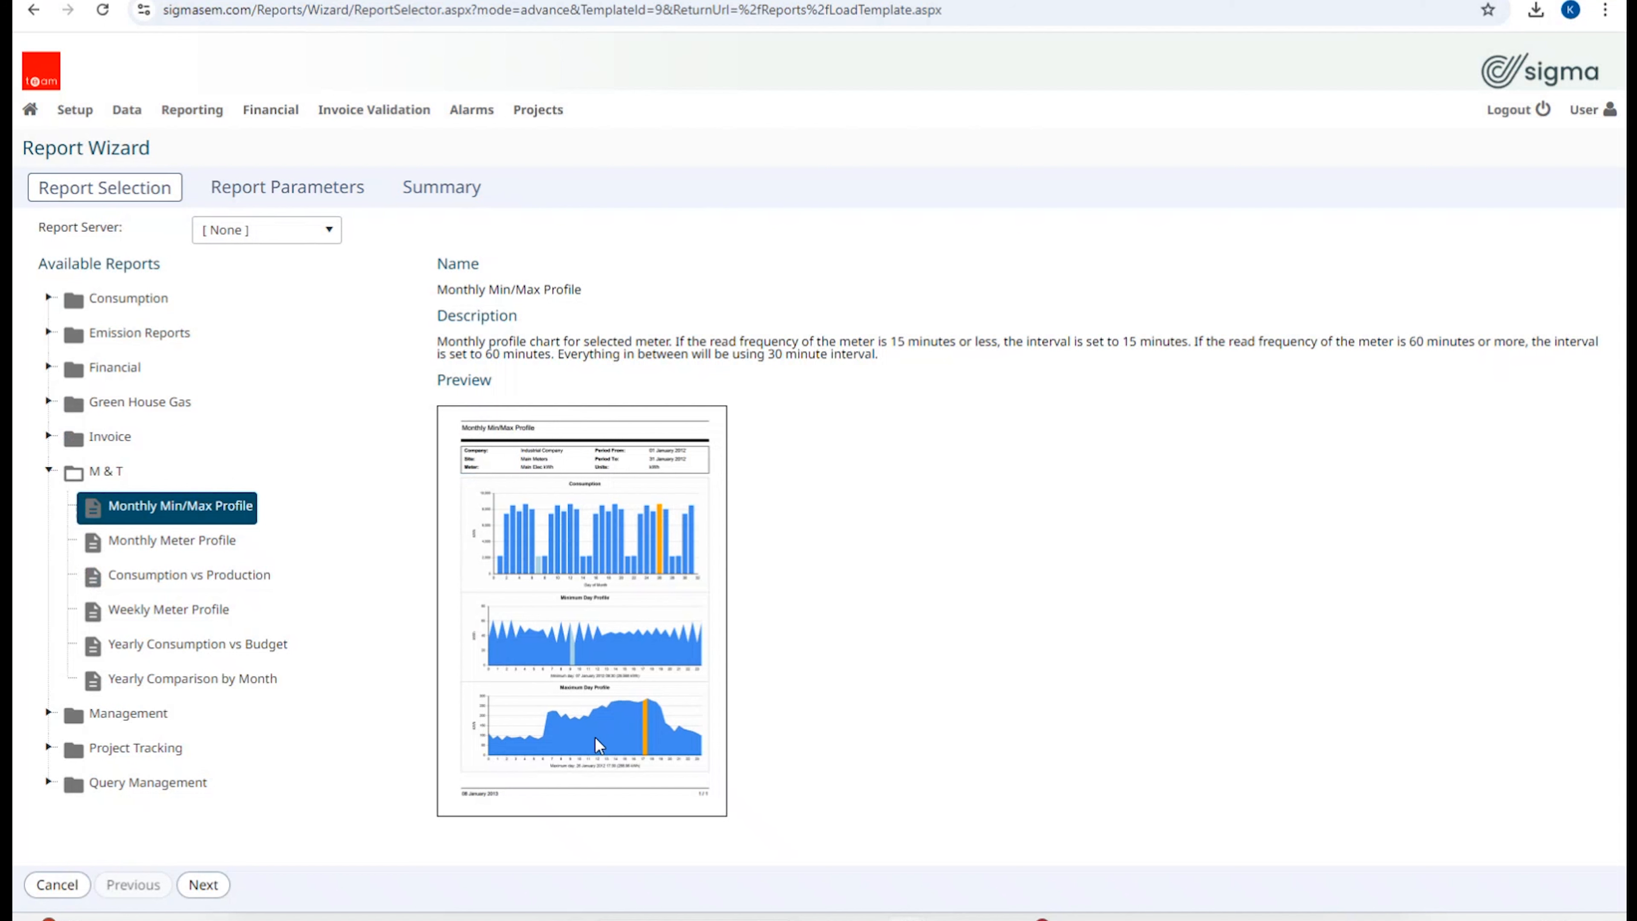
pyautogui.click(216, 888)
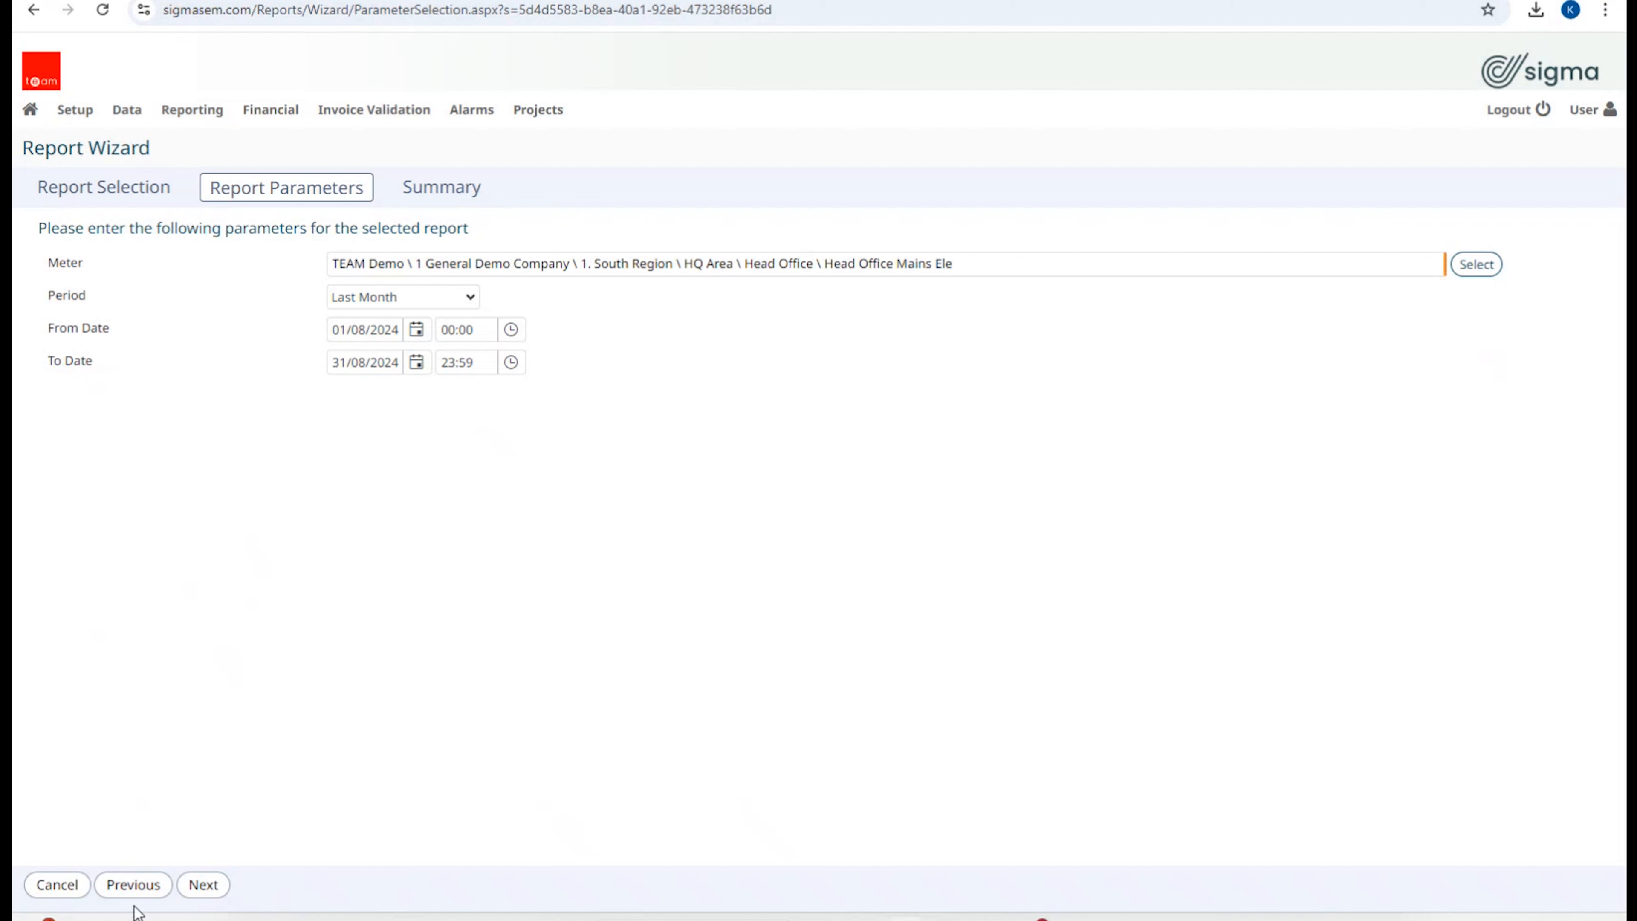
pyautogui.click(207, 895)
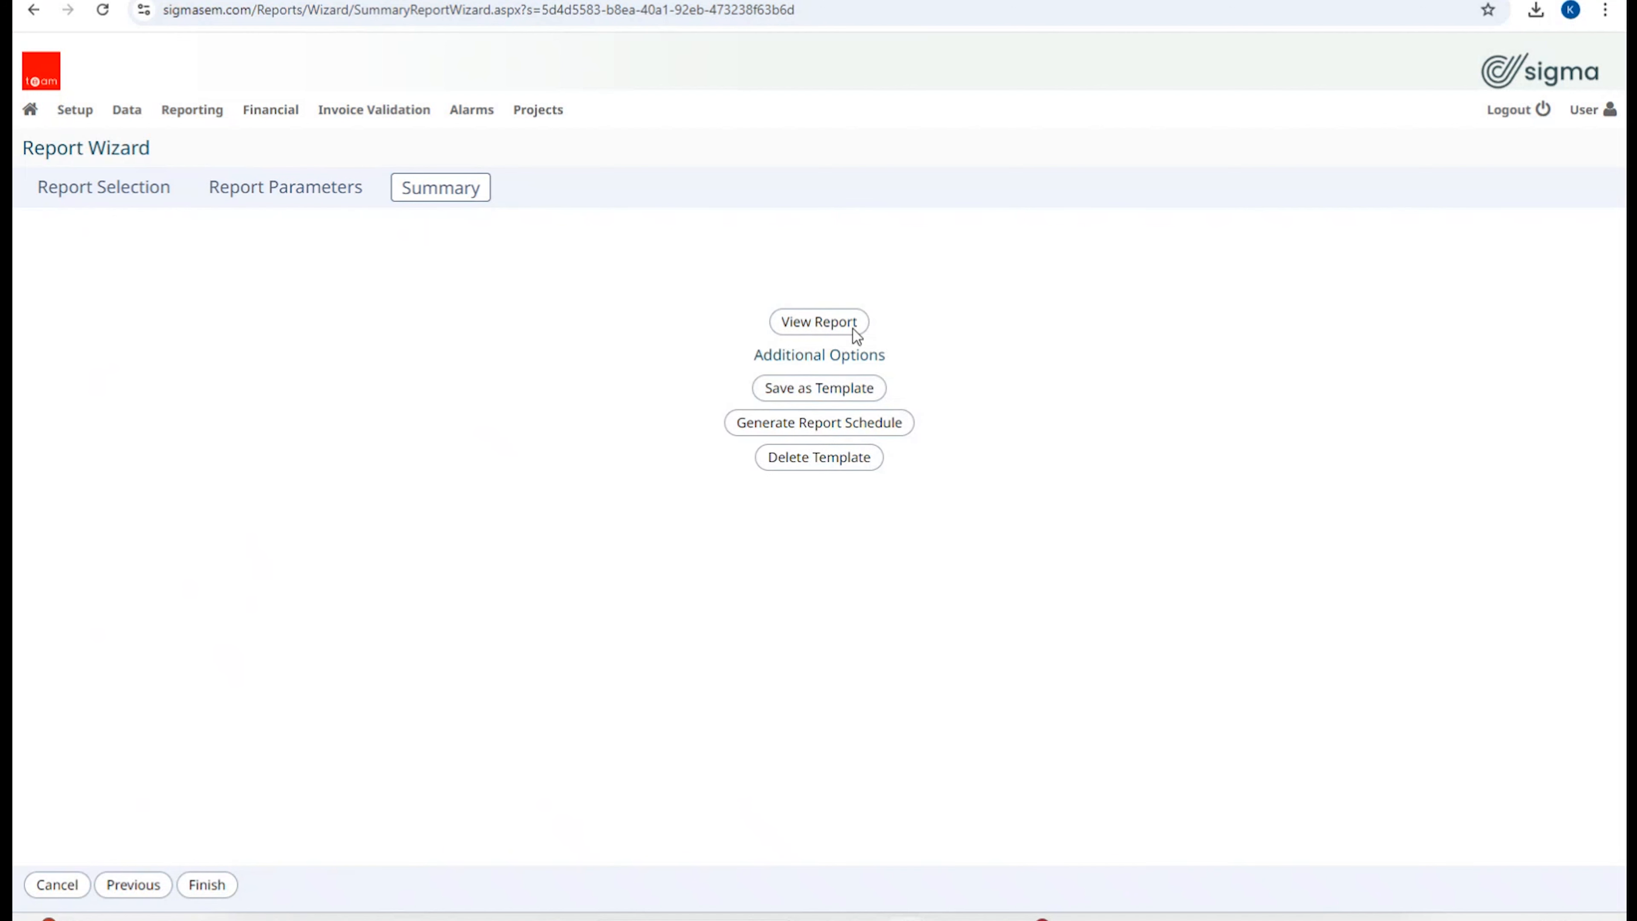
pyautogui.click(838, 326)
# Step: Compare the Report Wizard's template options with those on the report template list
pyautogui.moveTo(205, 121)
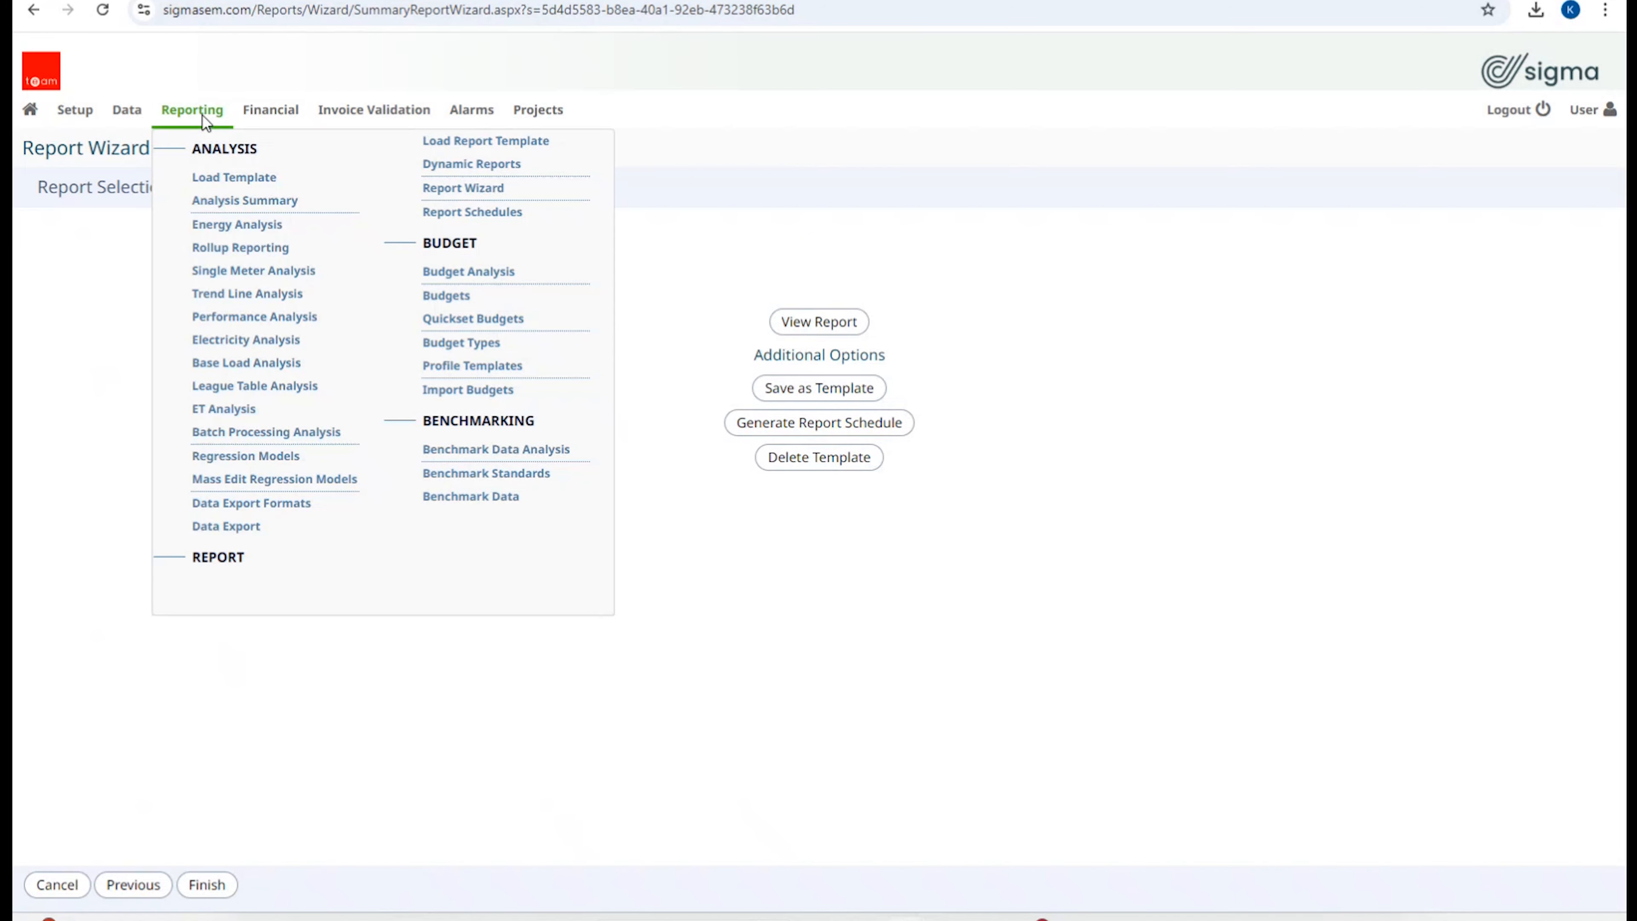
pyautogui.click(485, 194)
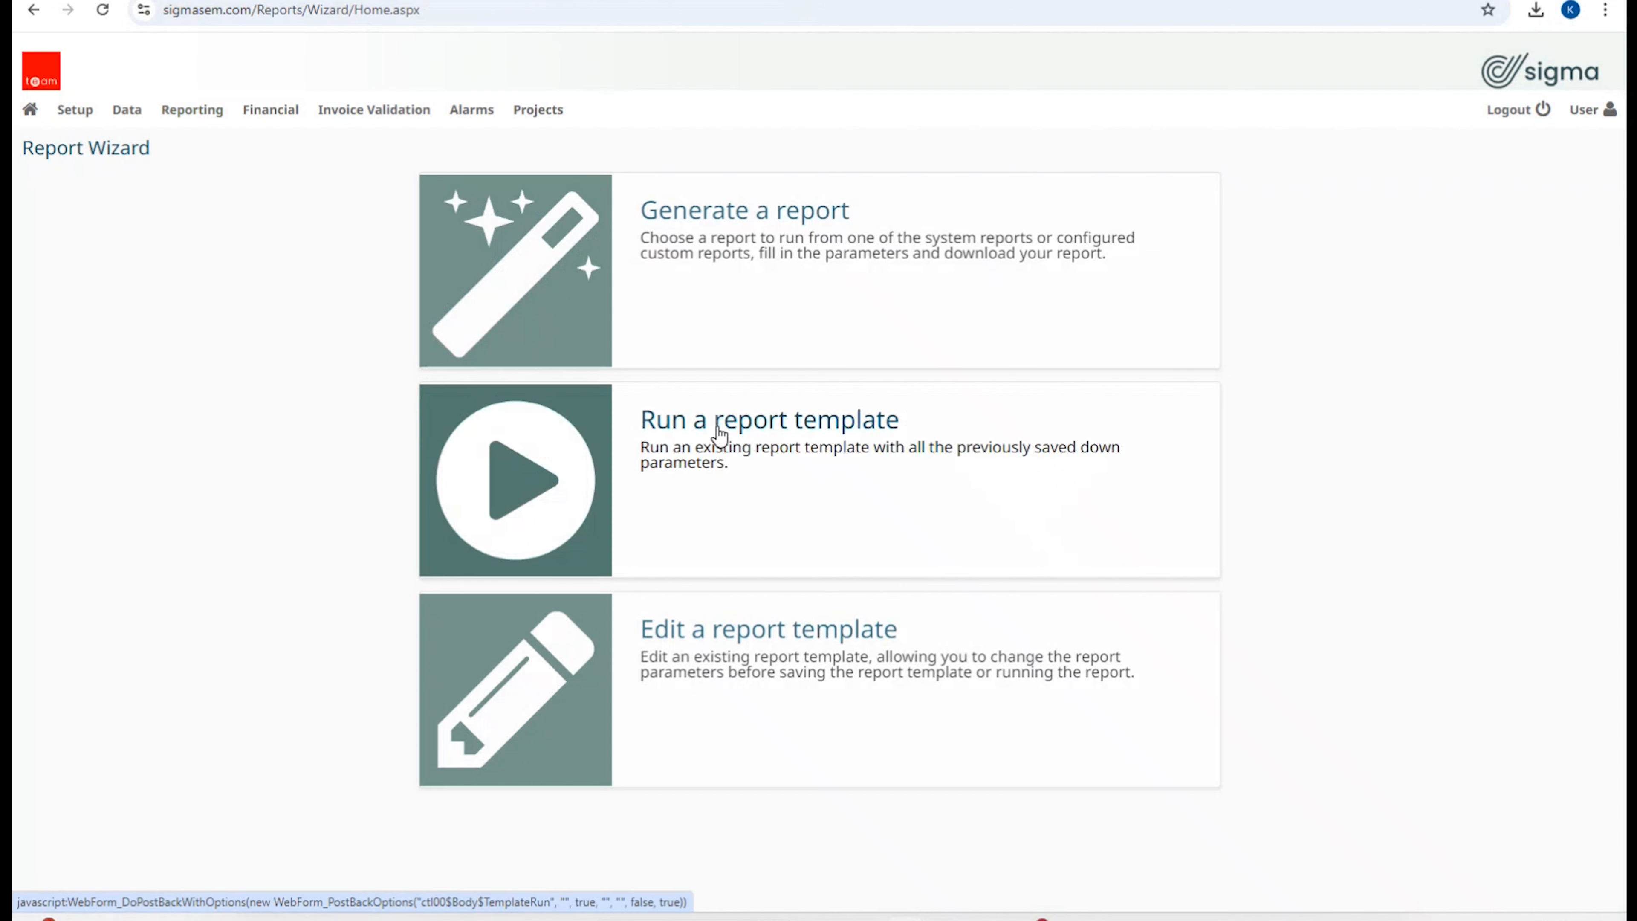
pyautogui.moveTo(192, 116)
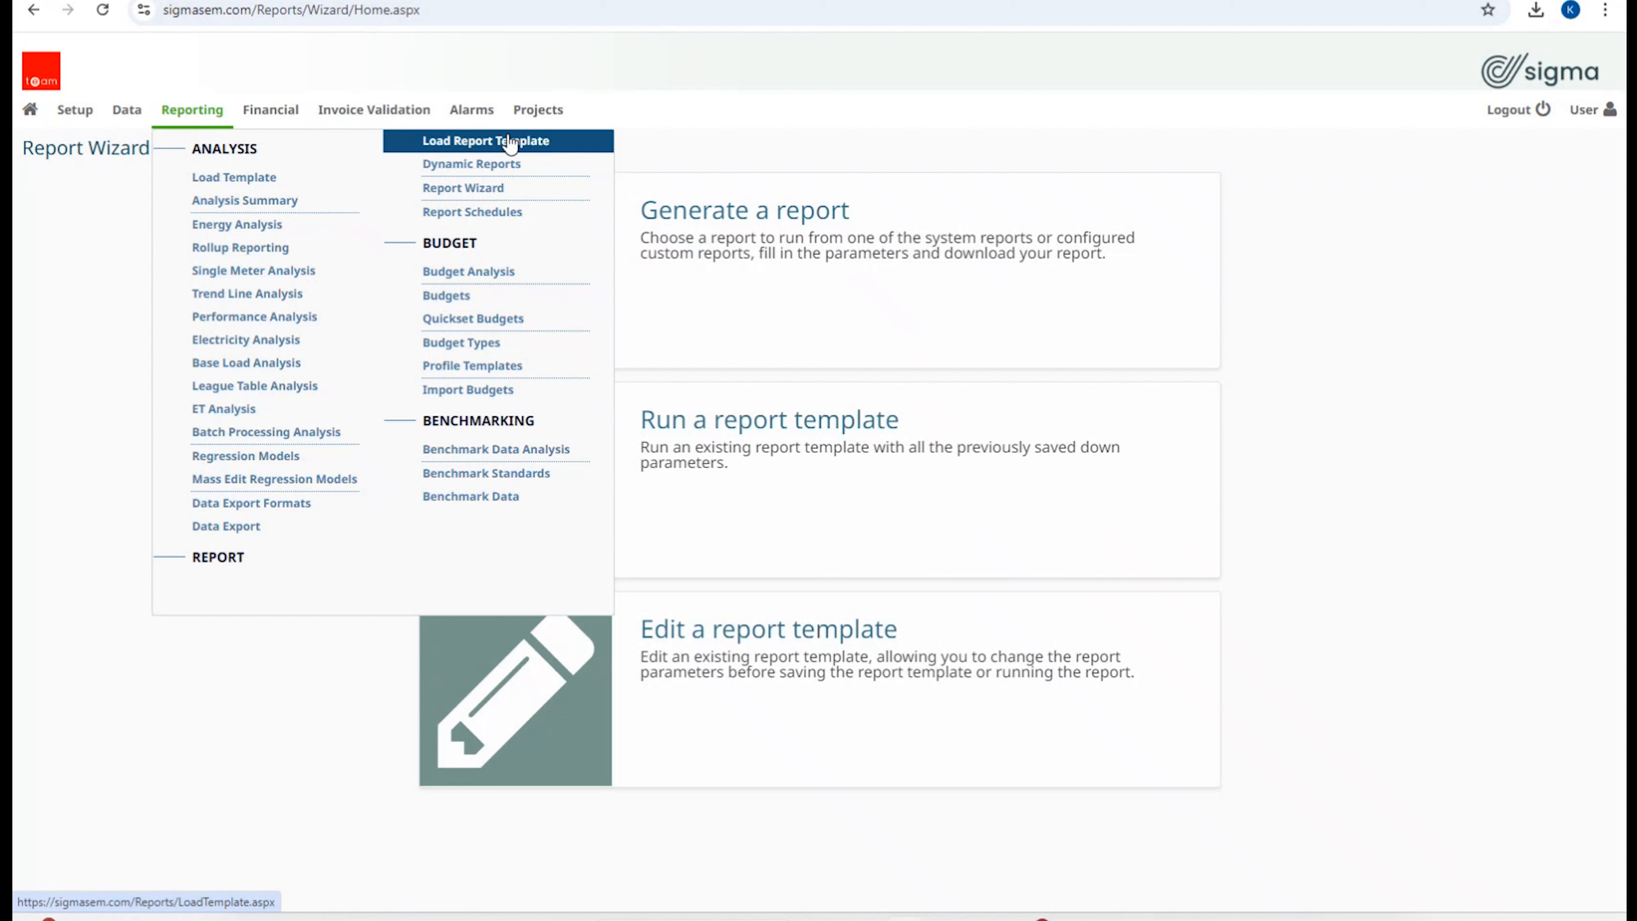
pyautogui.click(545, 144)
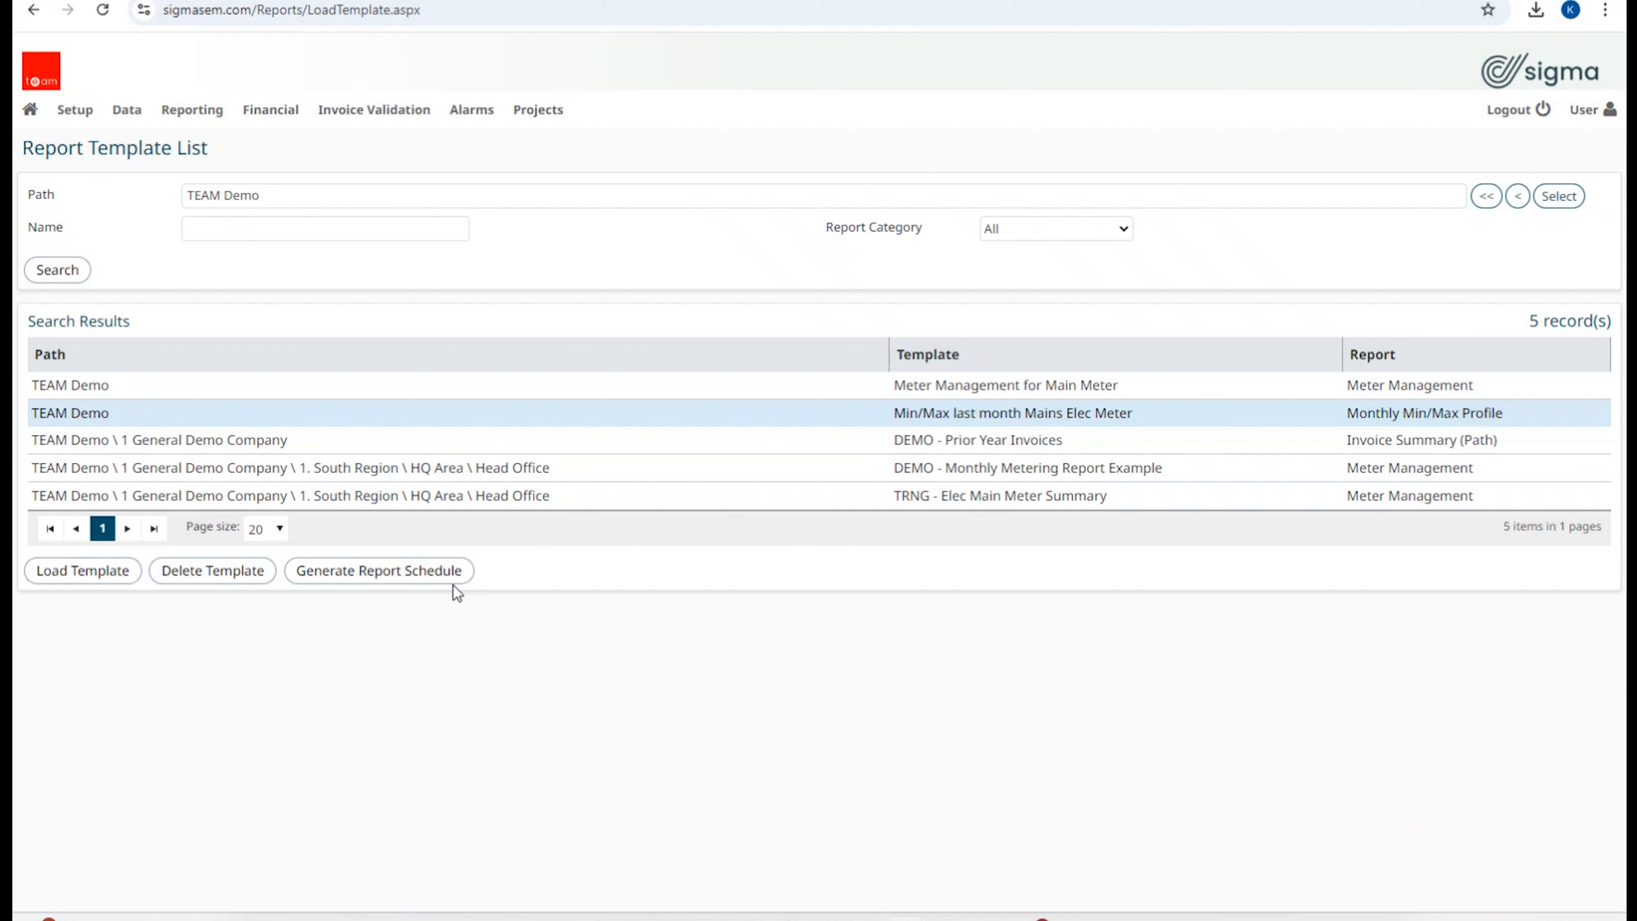
# Step: Start generating a report in the Report Wizard and browse the Consumption, Emission Reports and M & T reports, previewing Site Metering
pyautogui.click(192, 110)
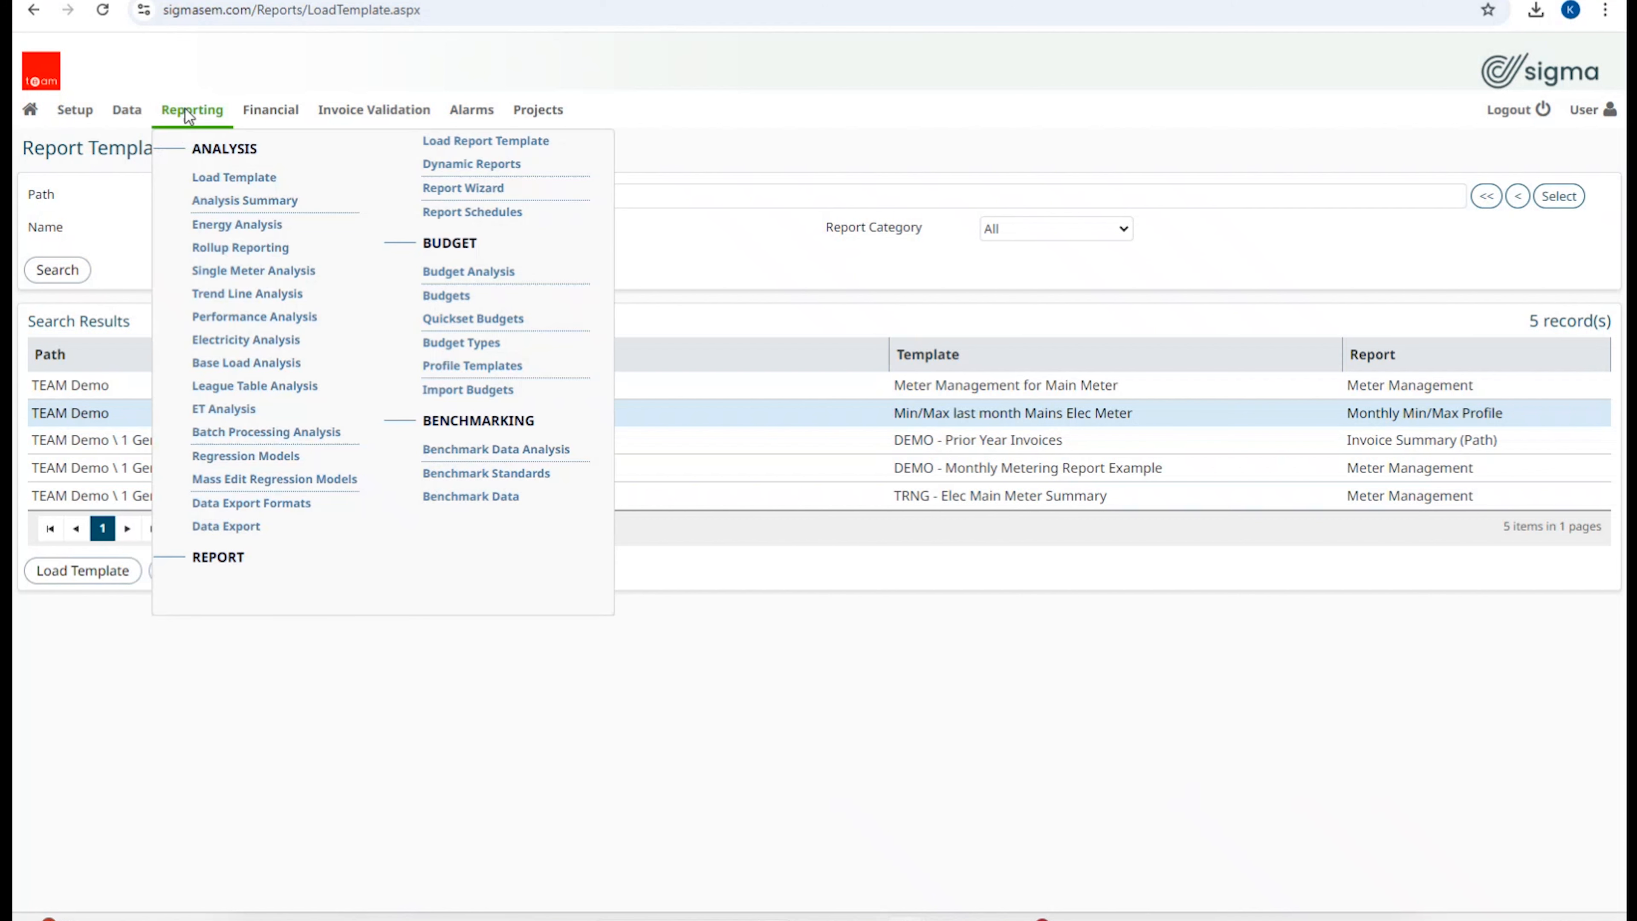
pyautogui.click(464, 190)
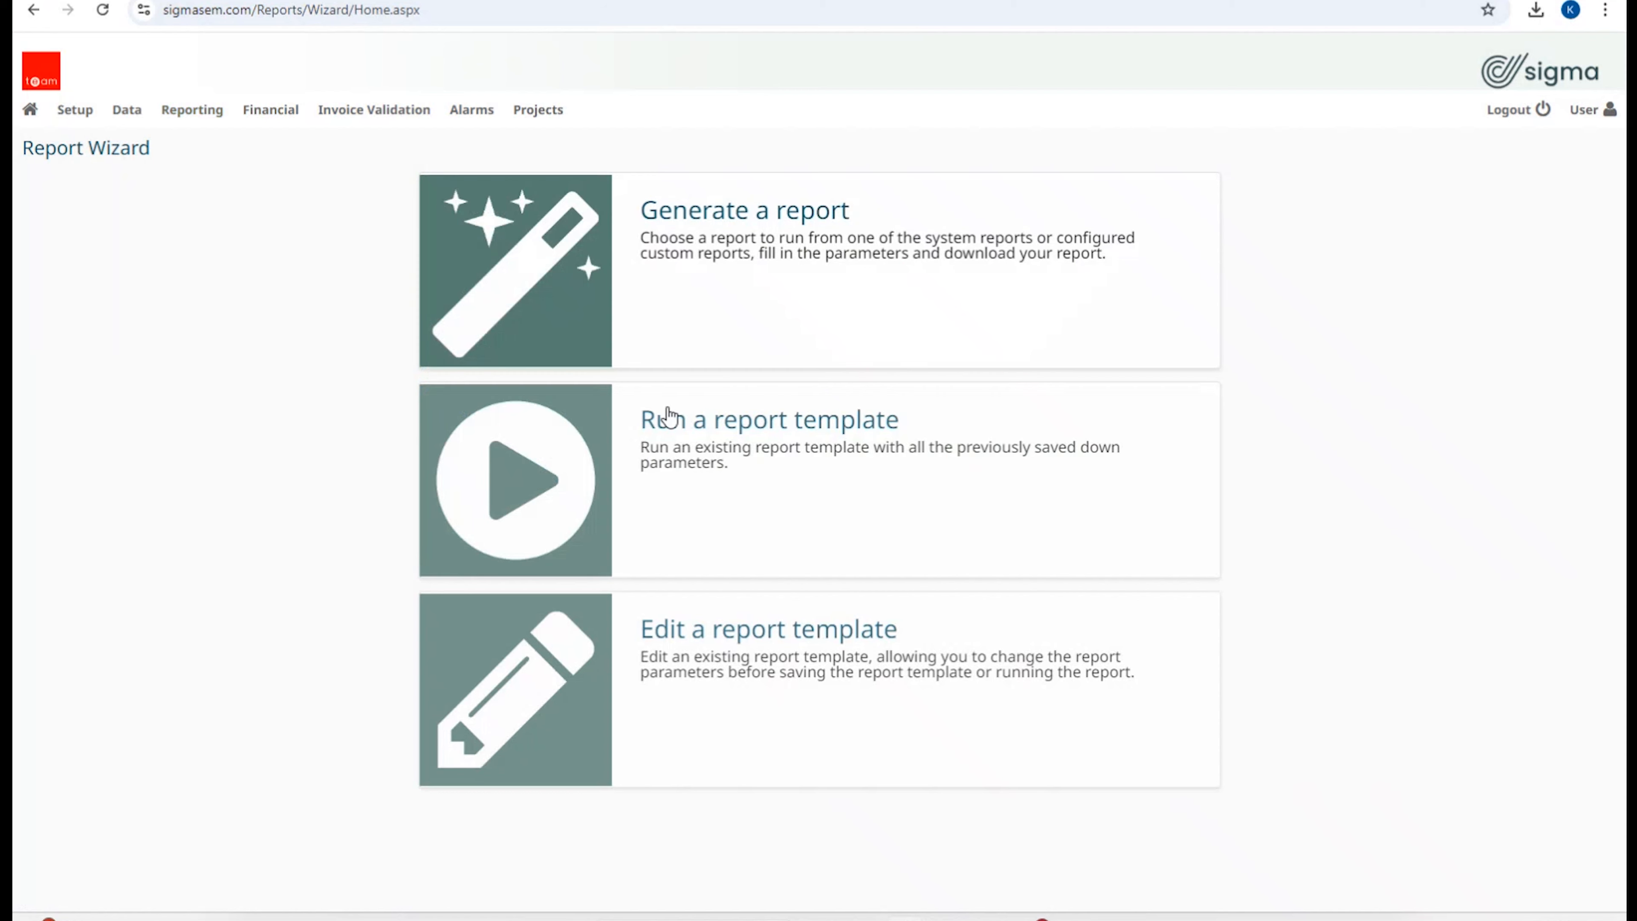
pyautogui.click(788, 240)
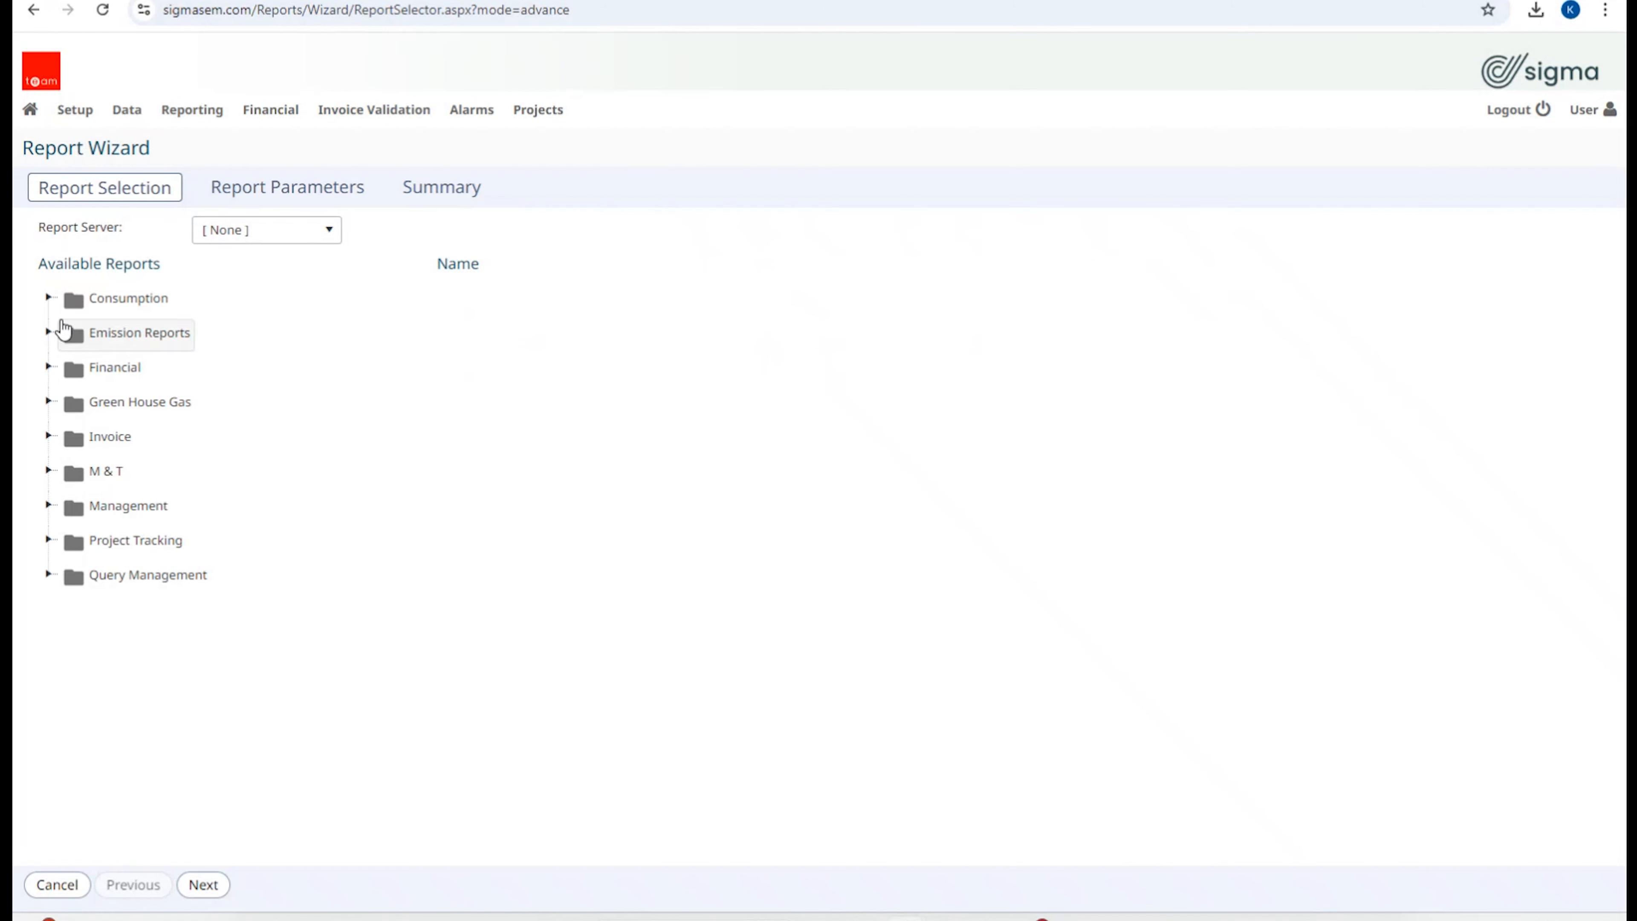
pyautogui.click(49, 298)
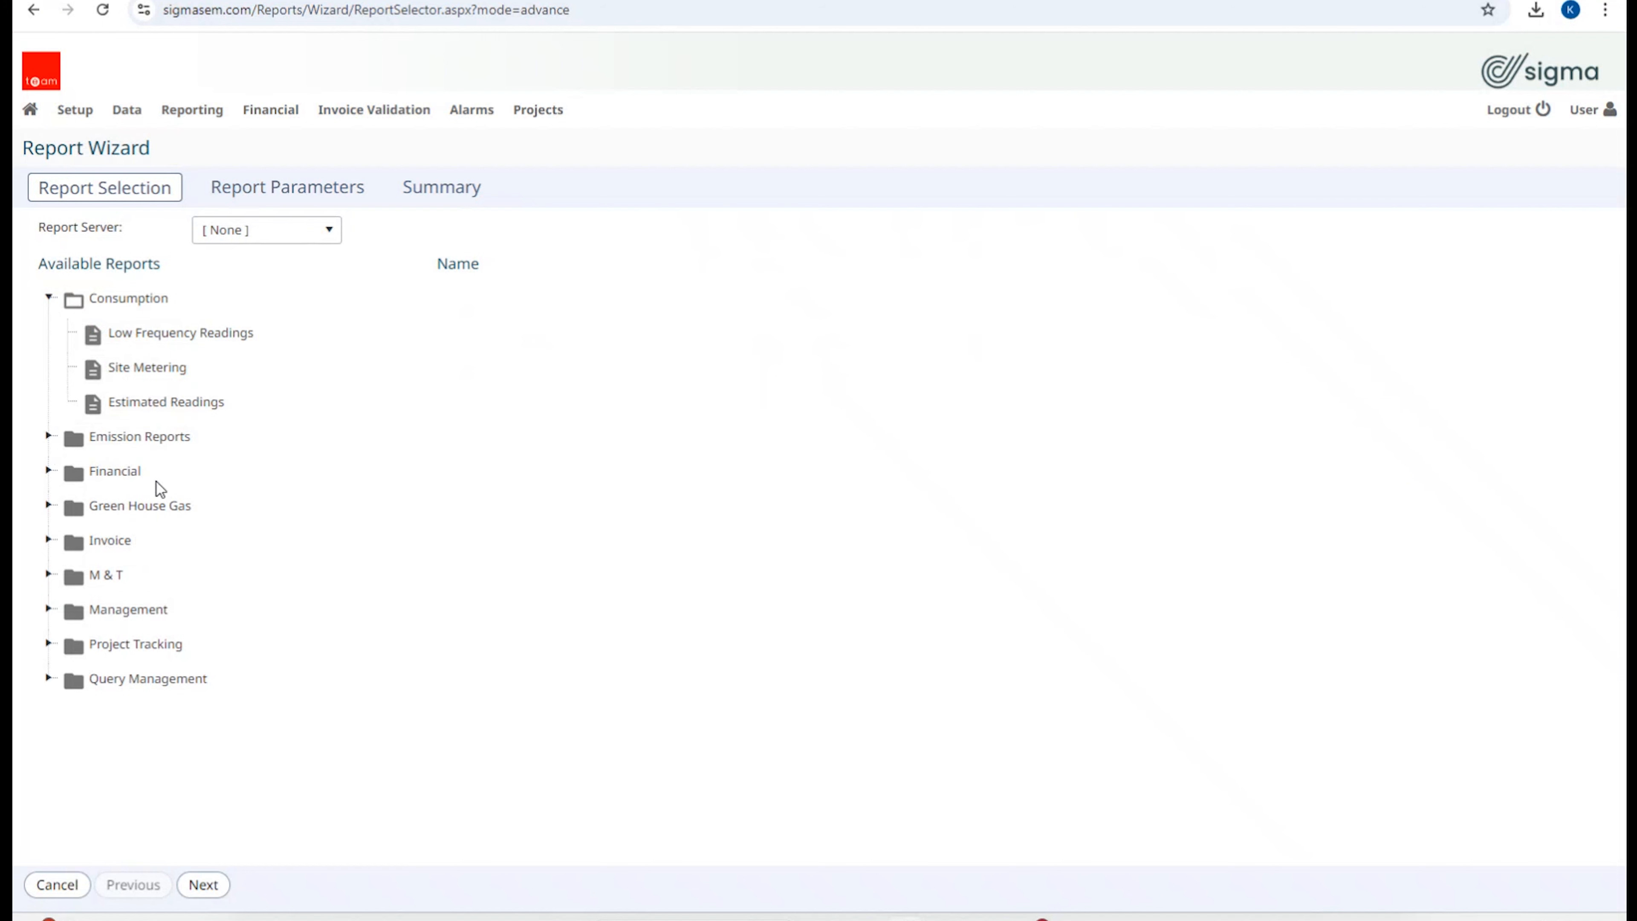
pyautogui.click(47, 436)
pyautogui.click(132, 369)
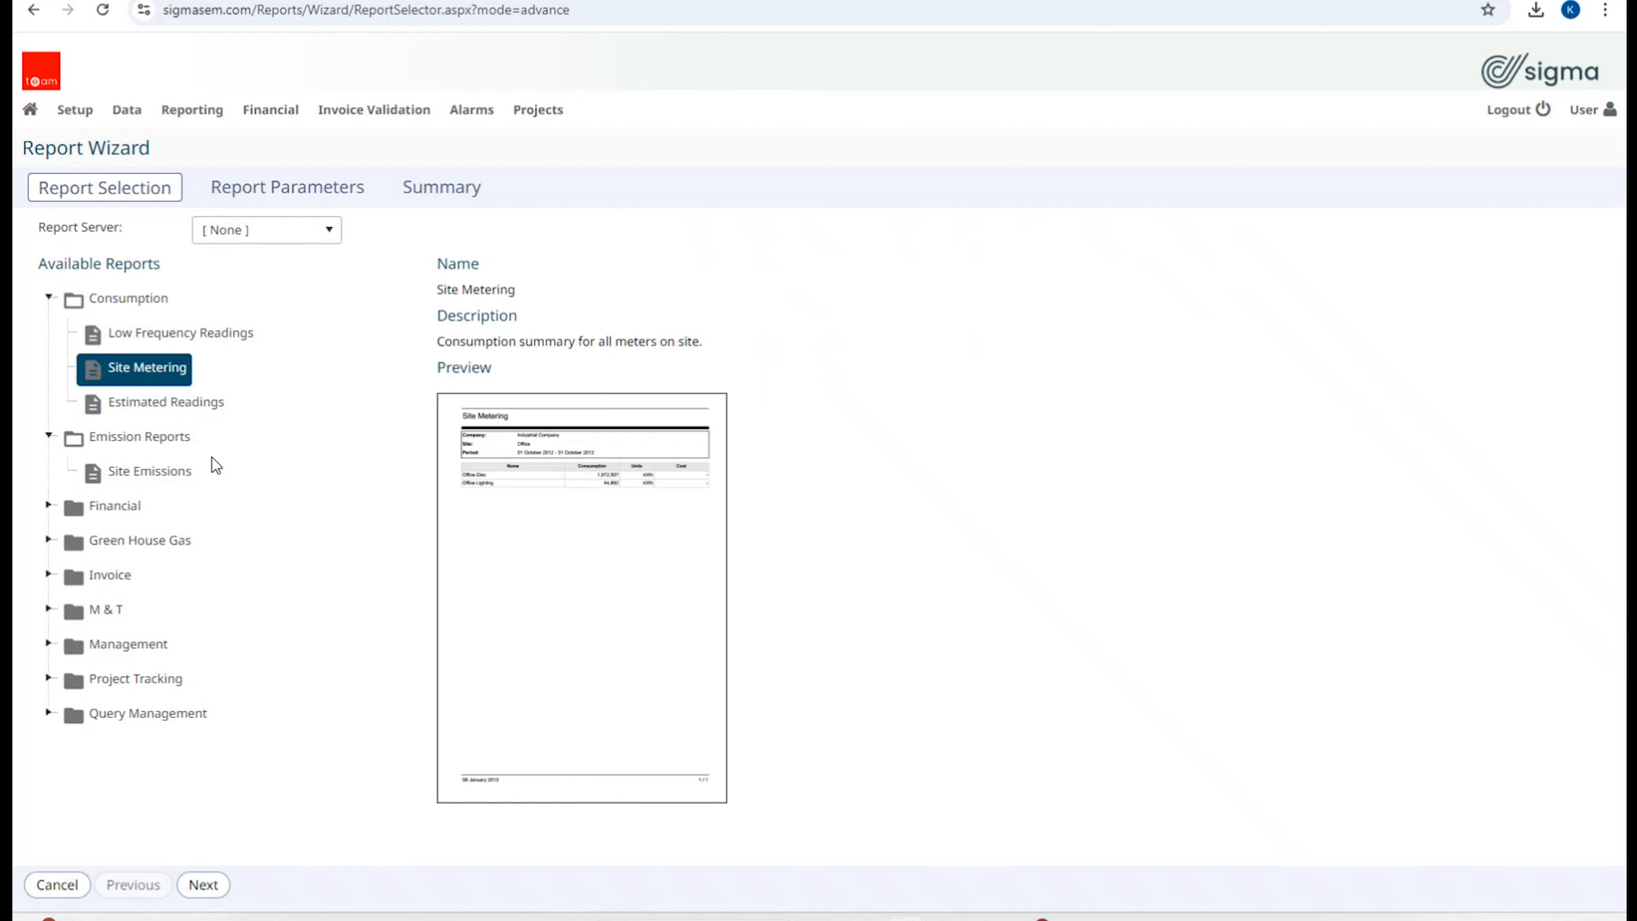
pyautogui.click(49, 610)
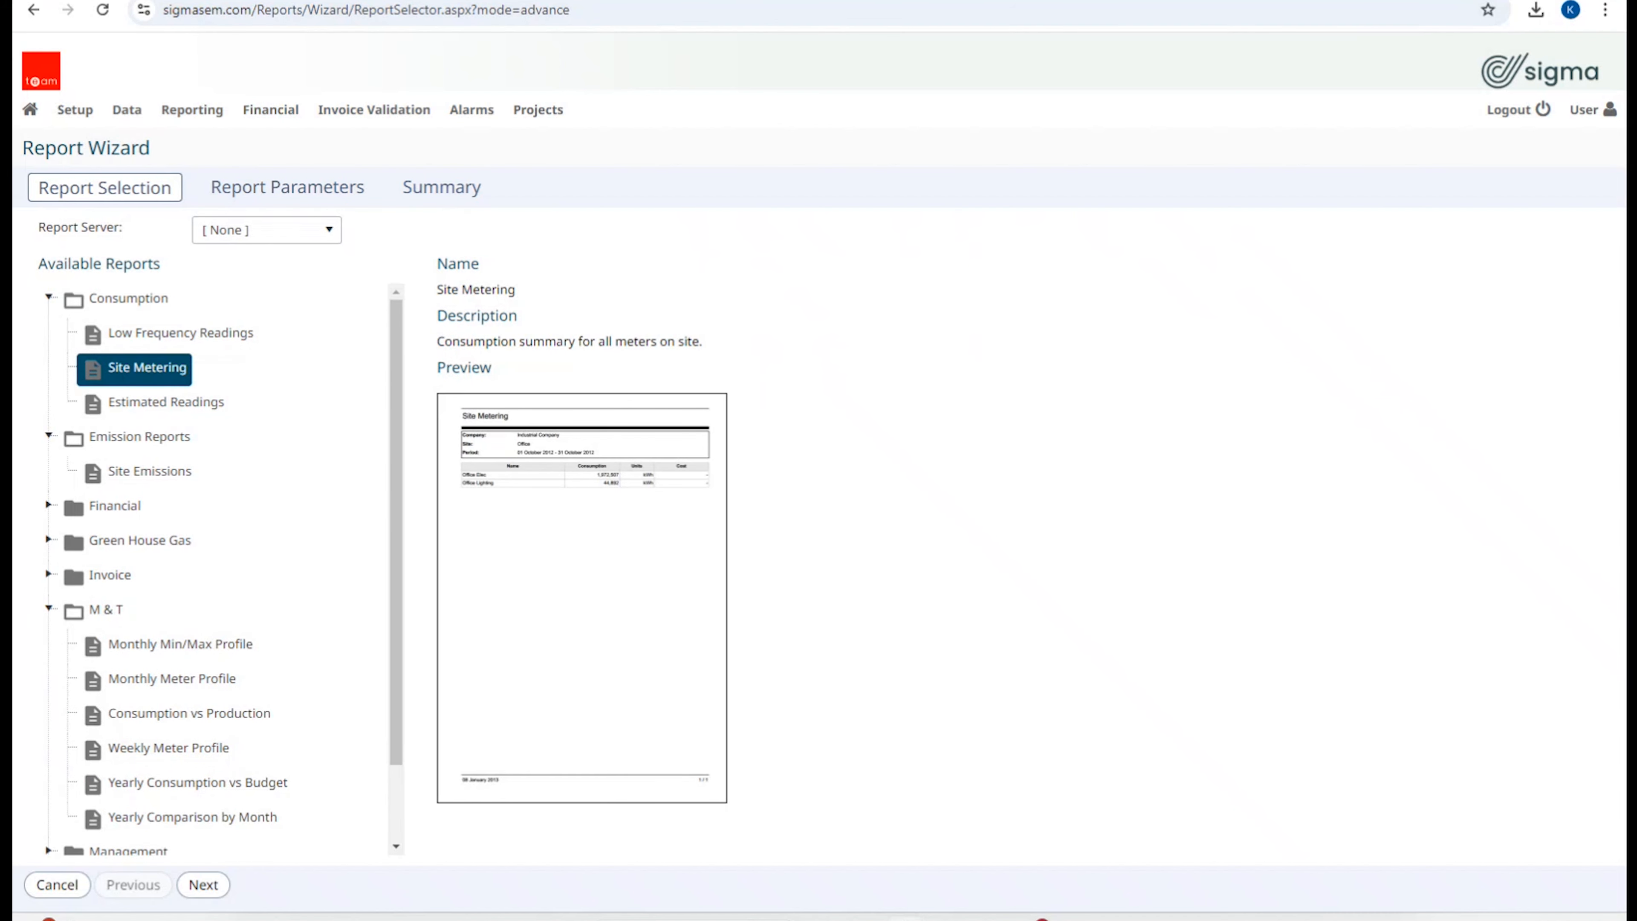
# Step: Switch to the Sigma User Manual and open the Report Descriptions page under Reporting > REPORT
pyautogui.click(342, 1)
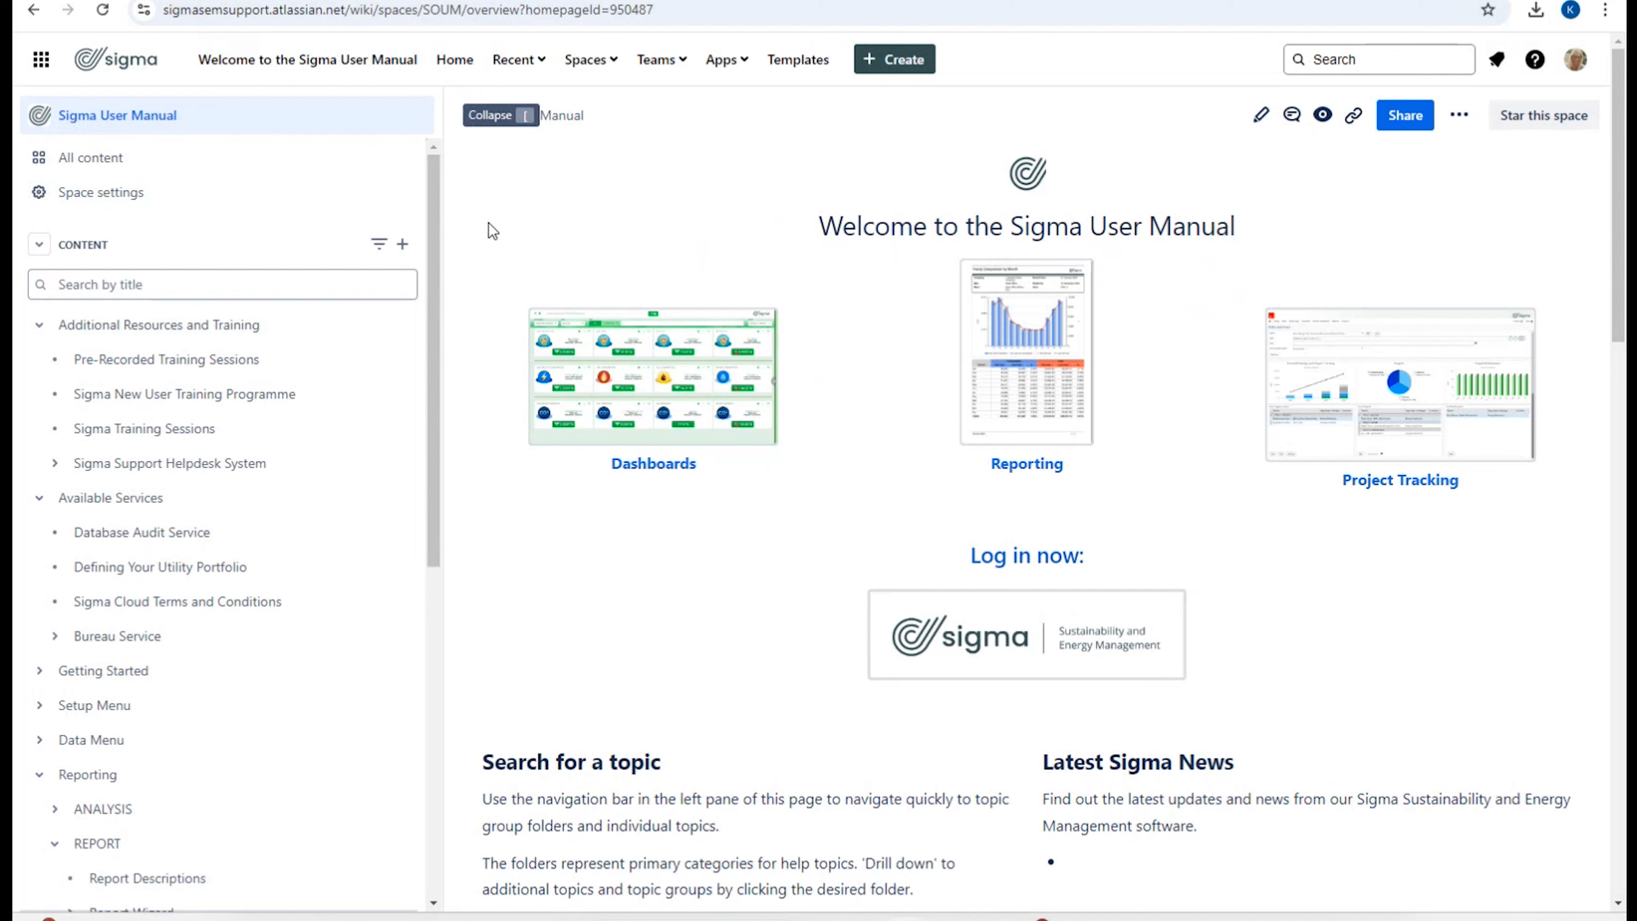
pyautogui.moveTo(302, 336)
pyautogui.scroll(-5, 264, 506)
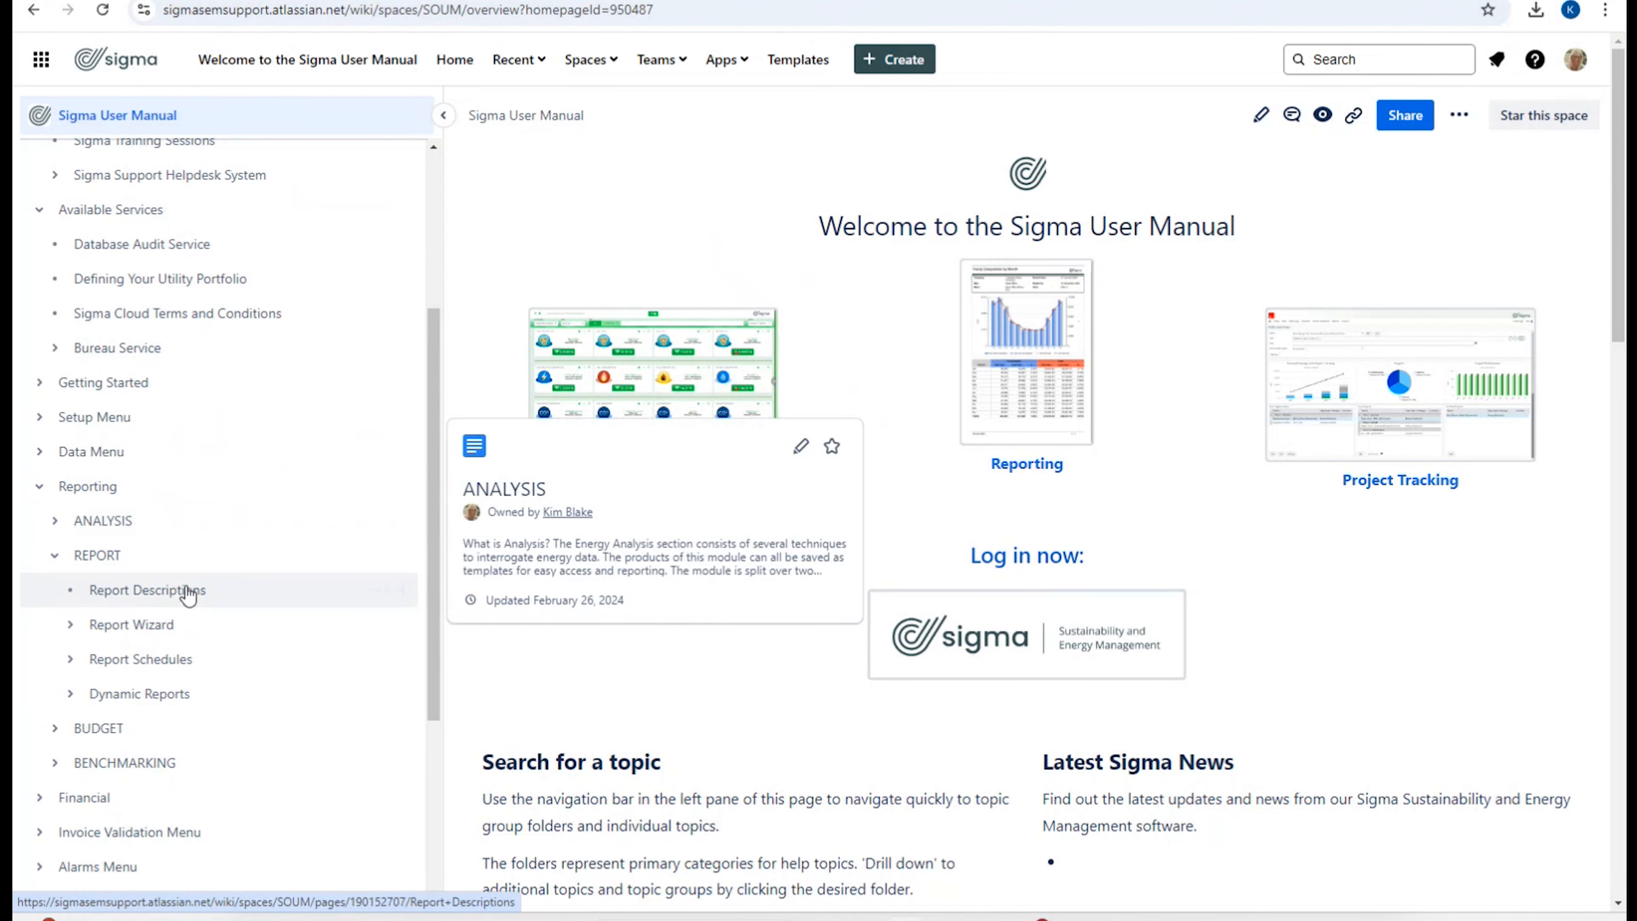
pyautogui.moveTo(176, 634)
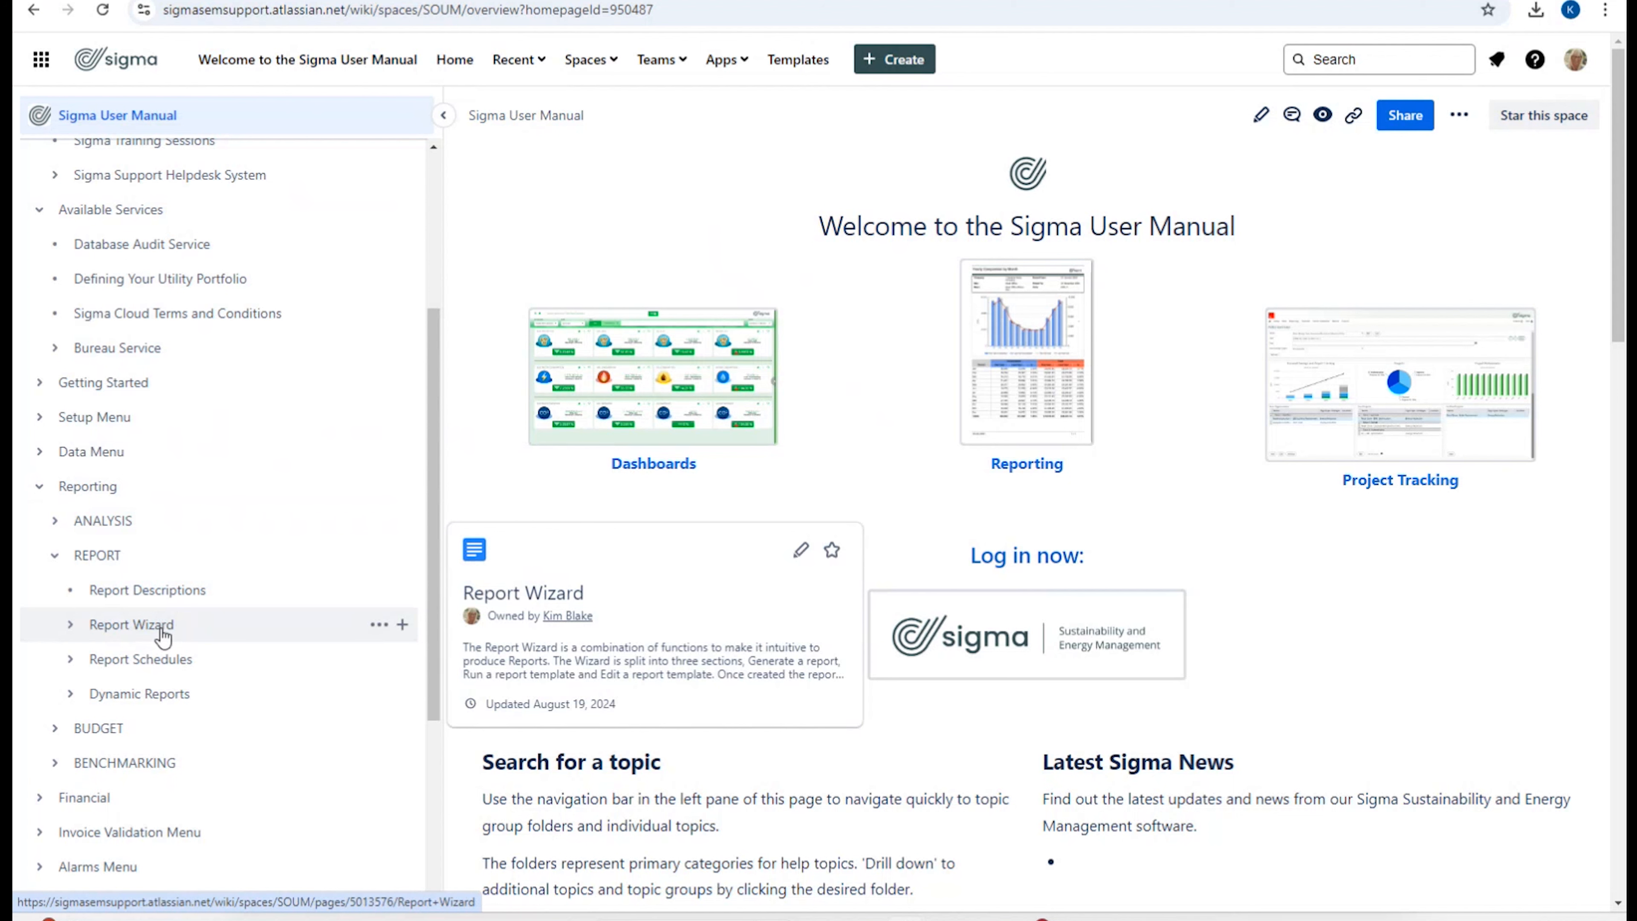
pyautogui.moveTo(166, 672)
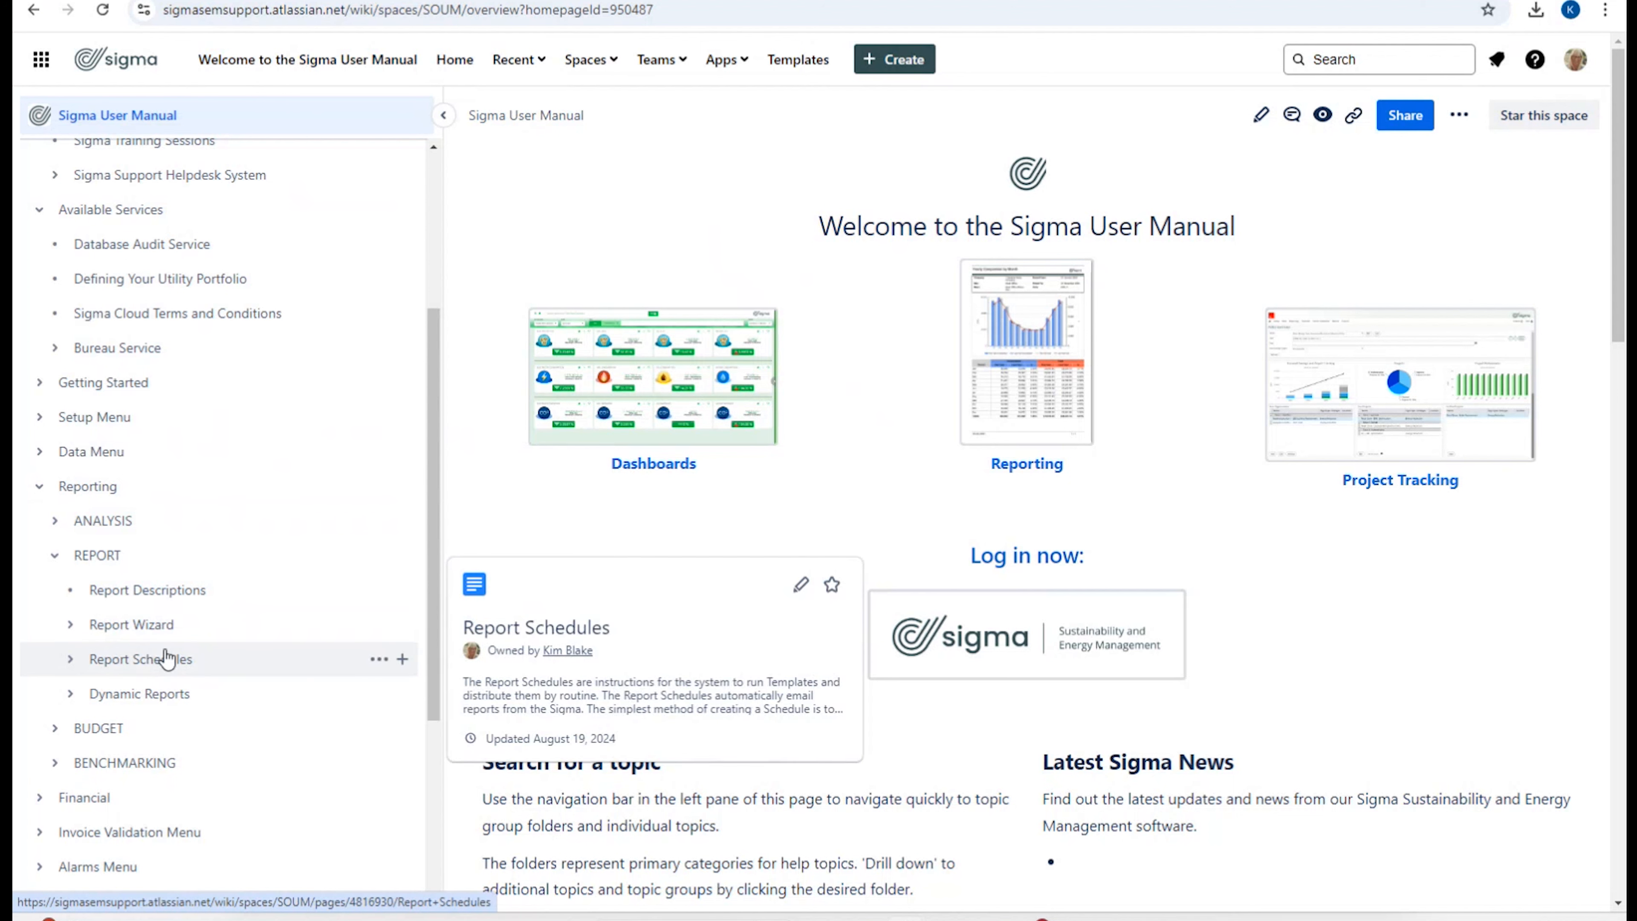
pyautogui.click(164, 599)
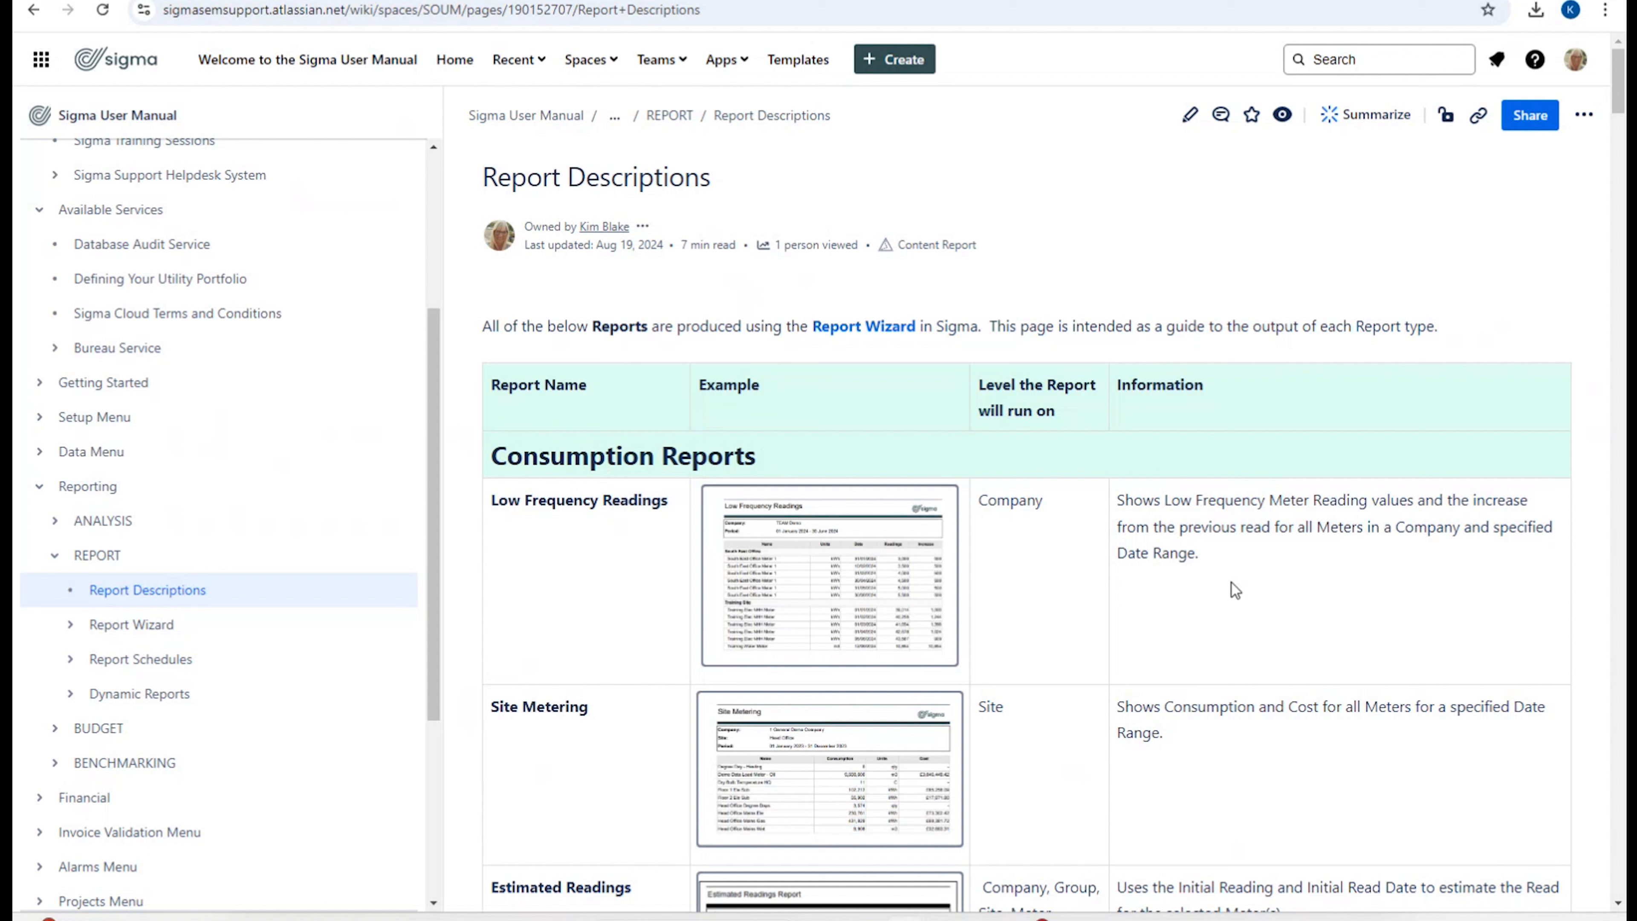
# Step: Read through the report descriptions from Consumption Reports through Emissions and Financial Reports to Greenhouse Gas Reports
pyautogui.scroll(-10, 1232, 588)
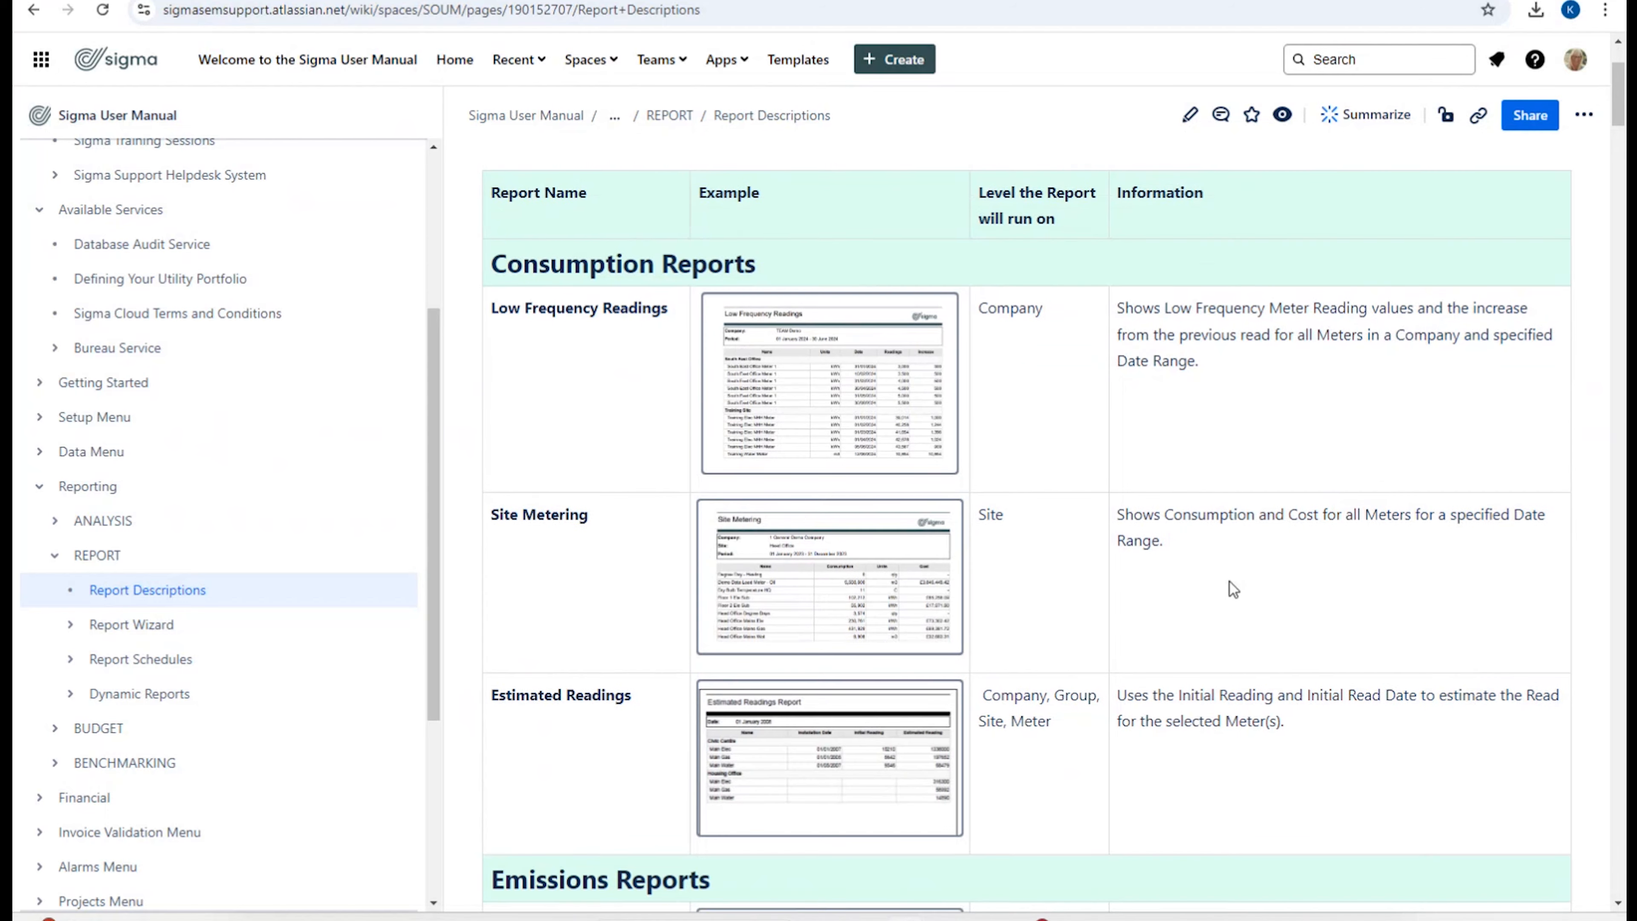
pyautogui.scroll(-10, 1233, 588)
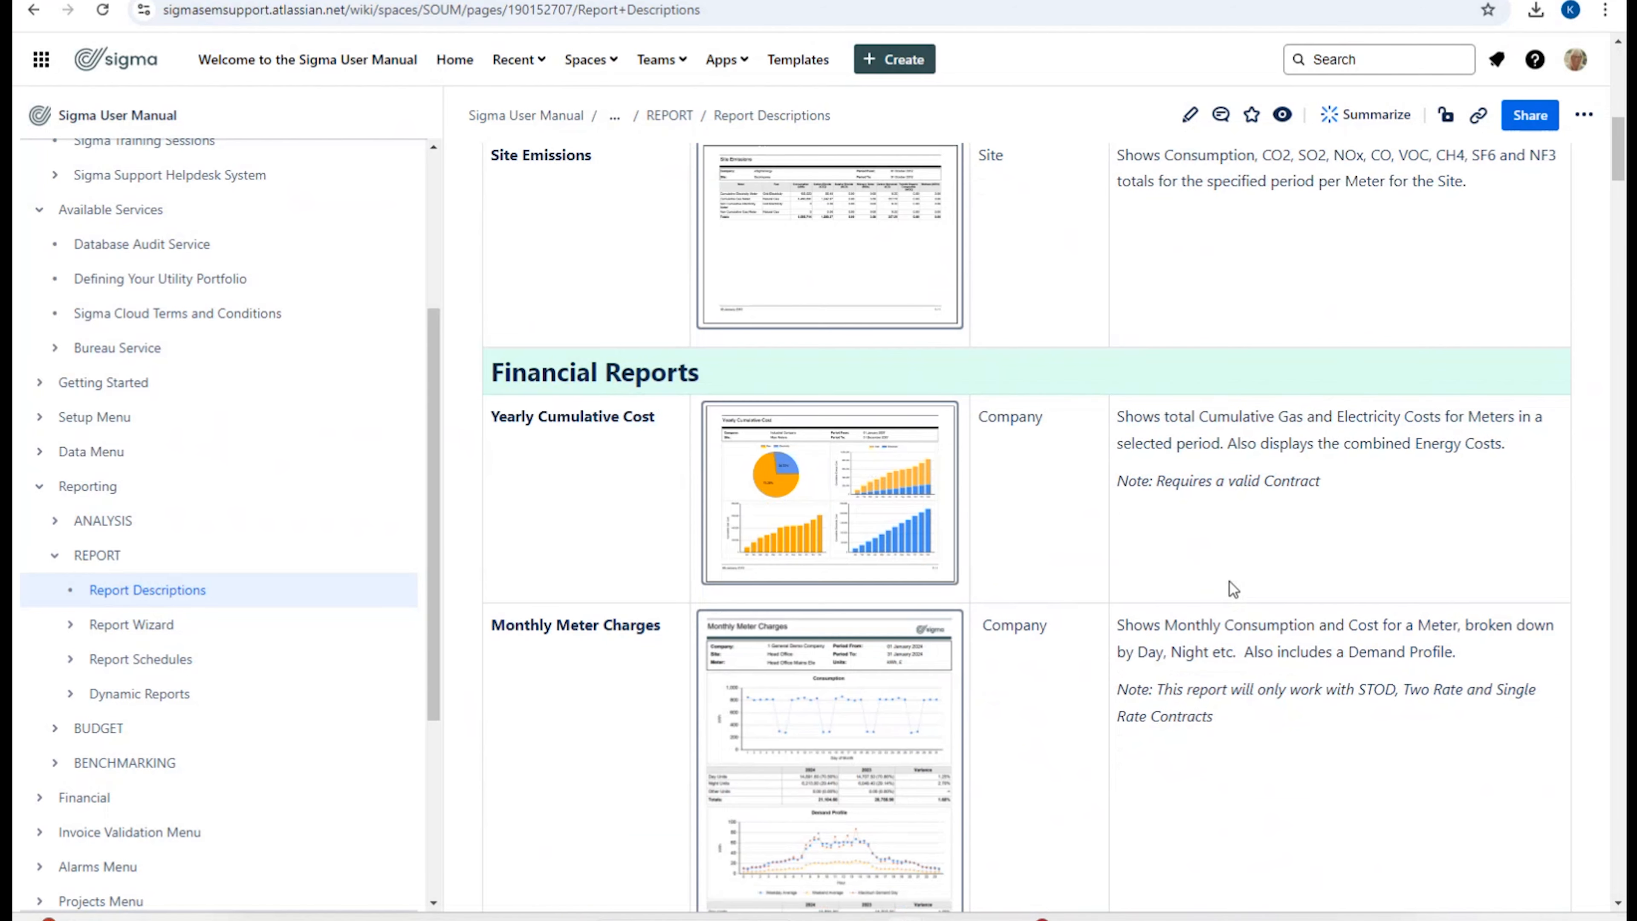
pyautogui.scroll(-10, 1233, 589)
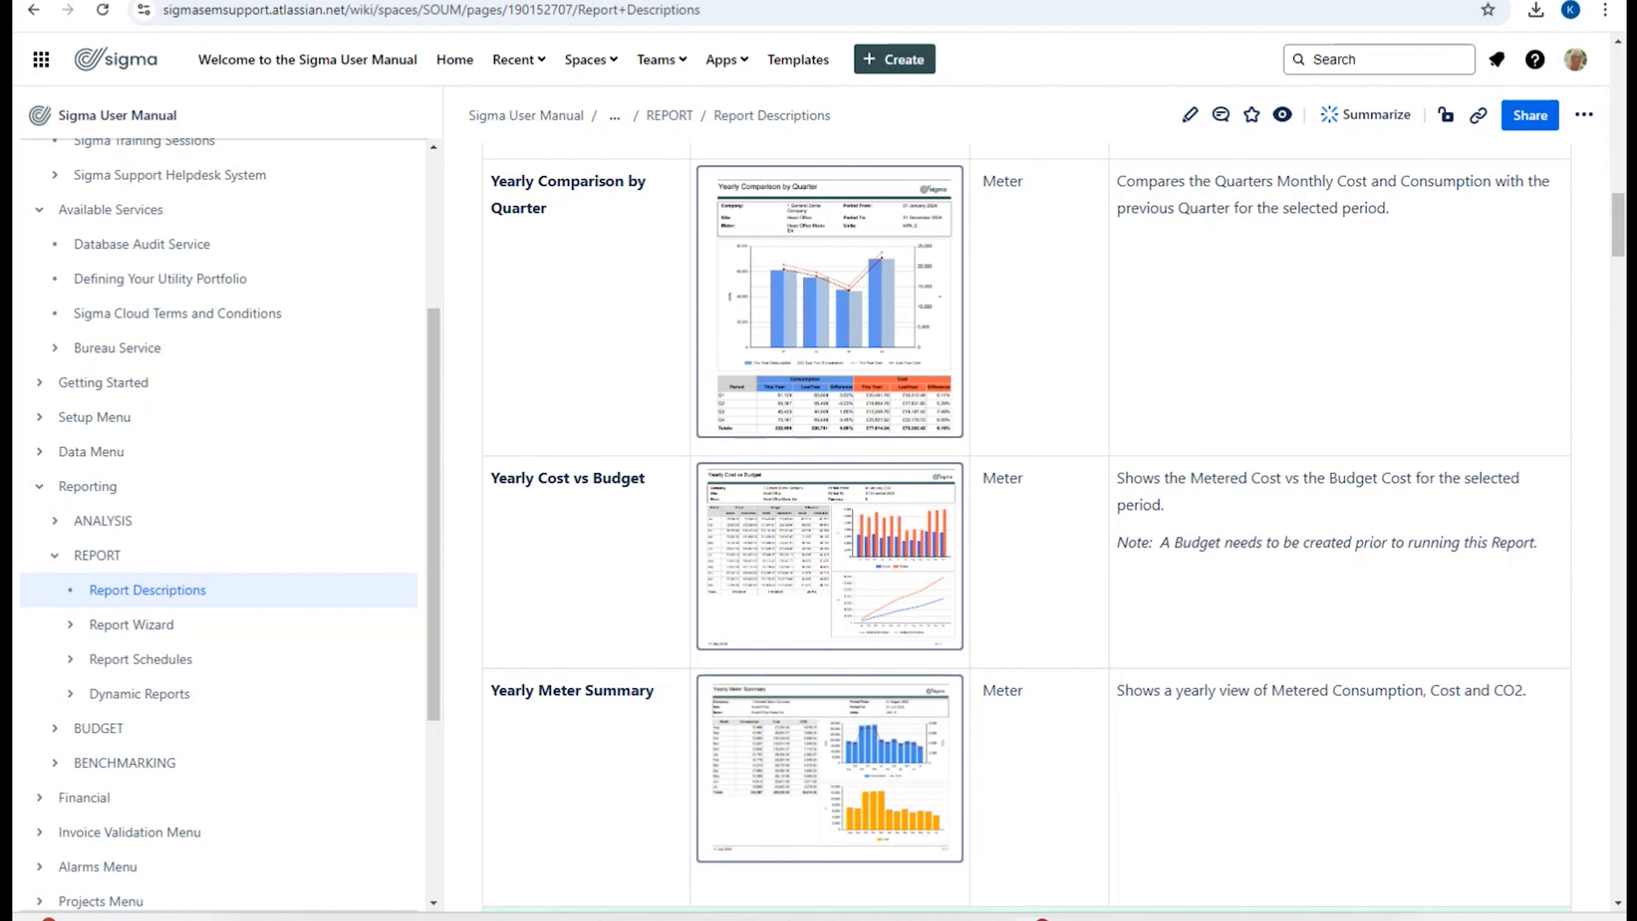
pyautogui.scroll(-8, 468, 471)
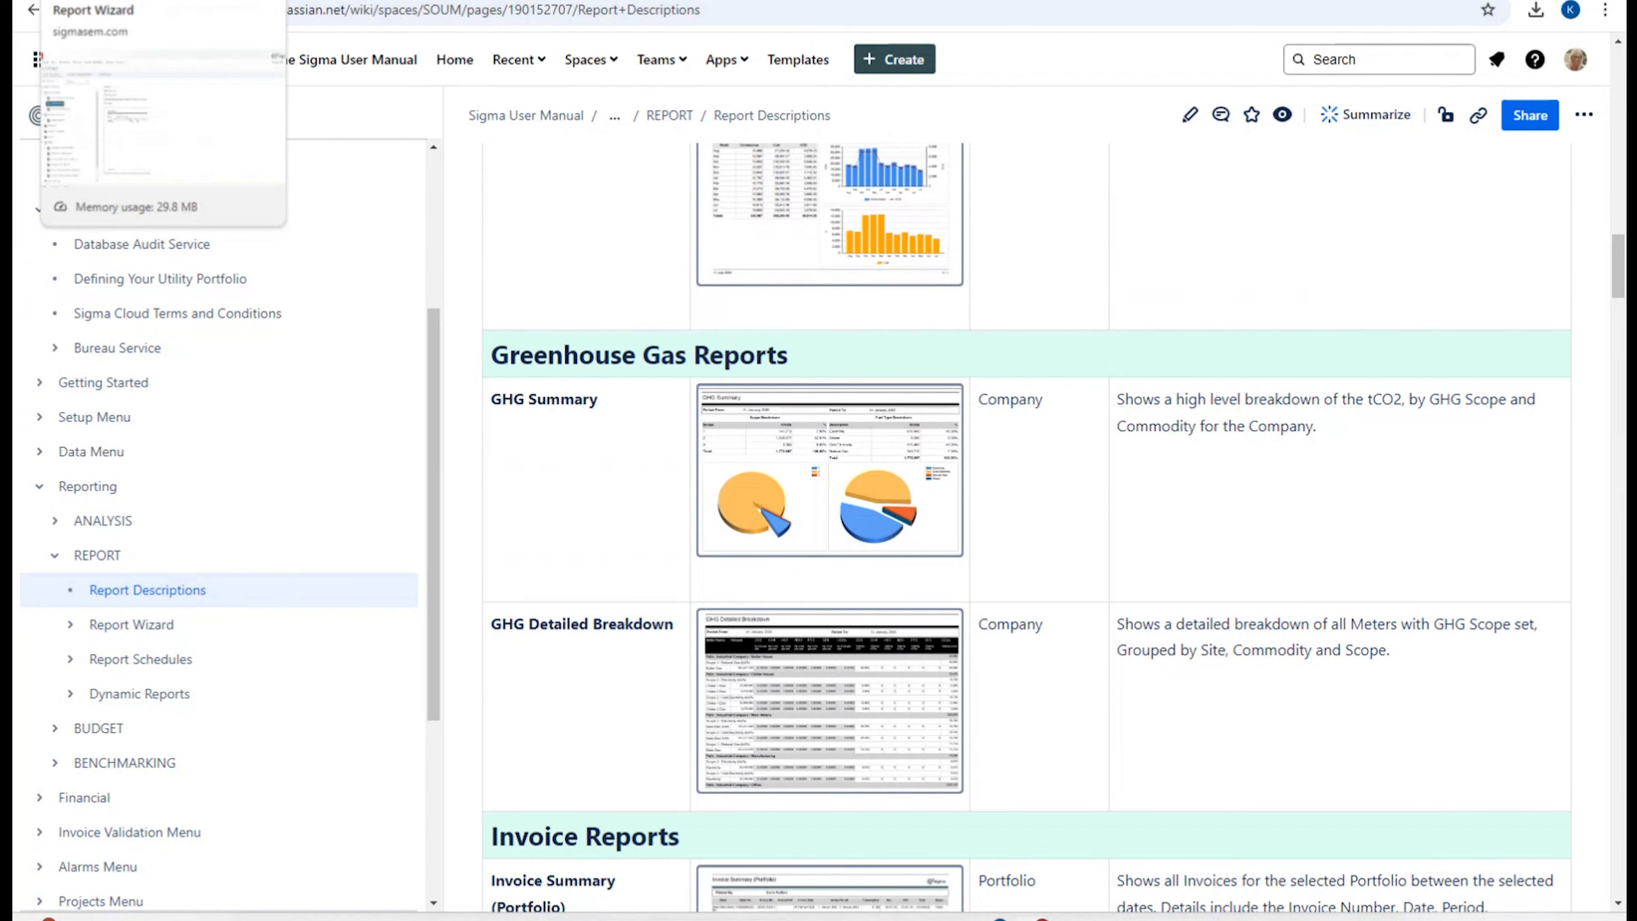
# Step: Return to the Report Wizard in Sigma, switch to Sigma Express, and review the report templates available in Express Reports
pyautogui.click(90, 1)
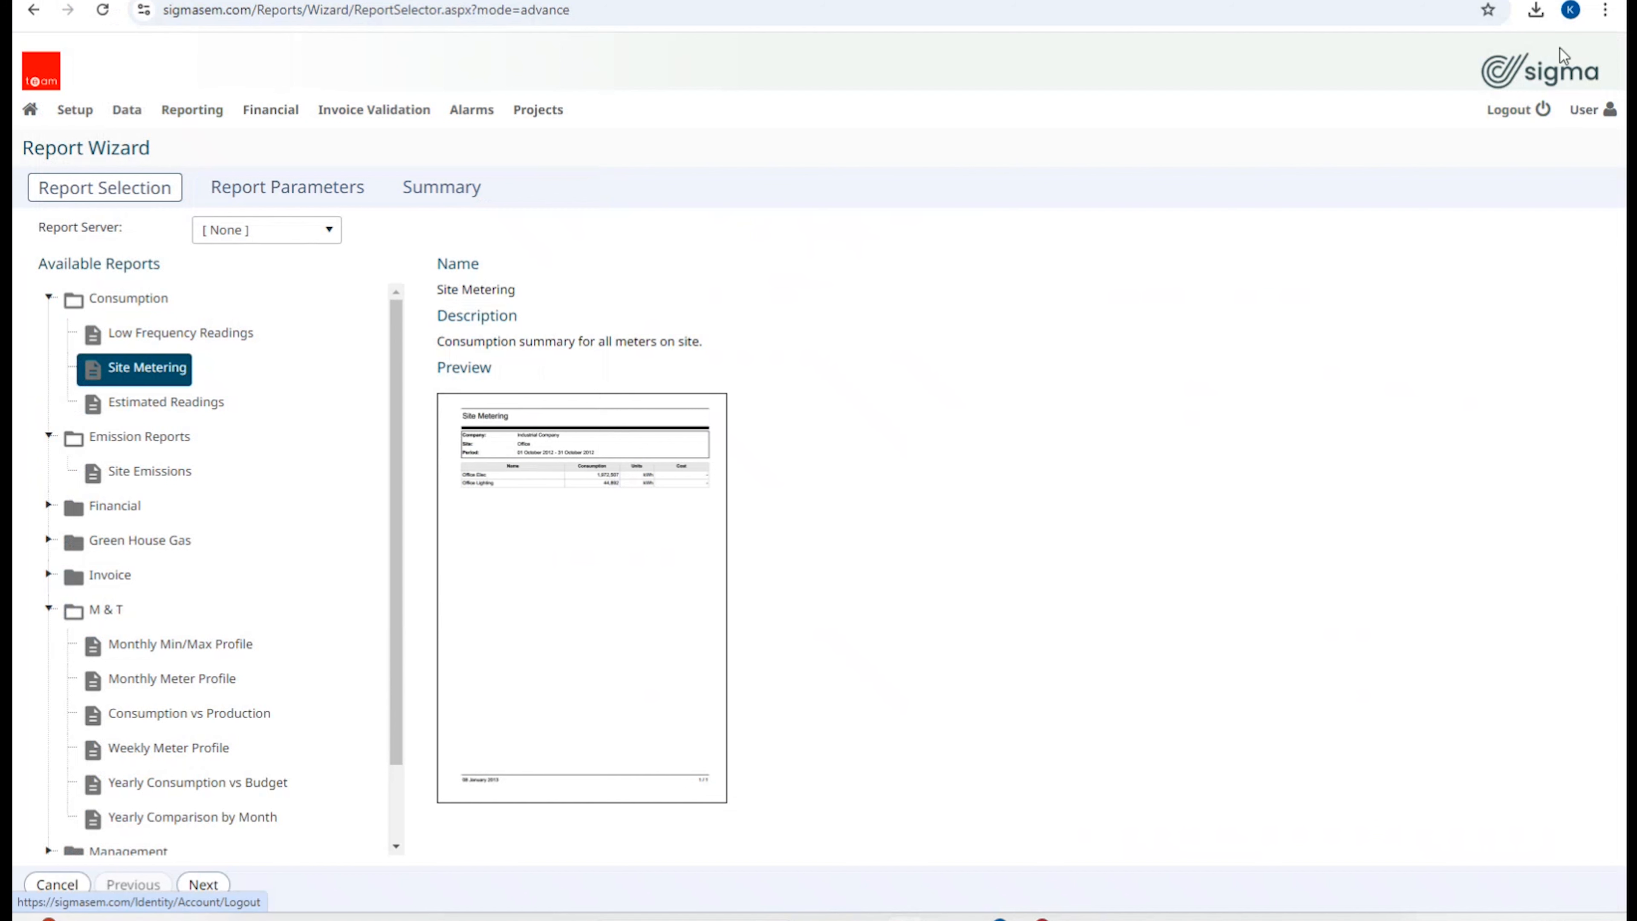
pyautogui.moveTo(1597, 121)
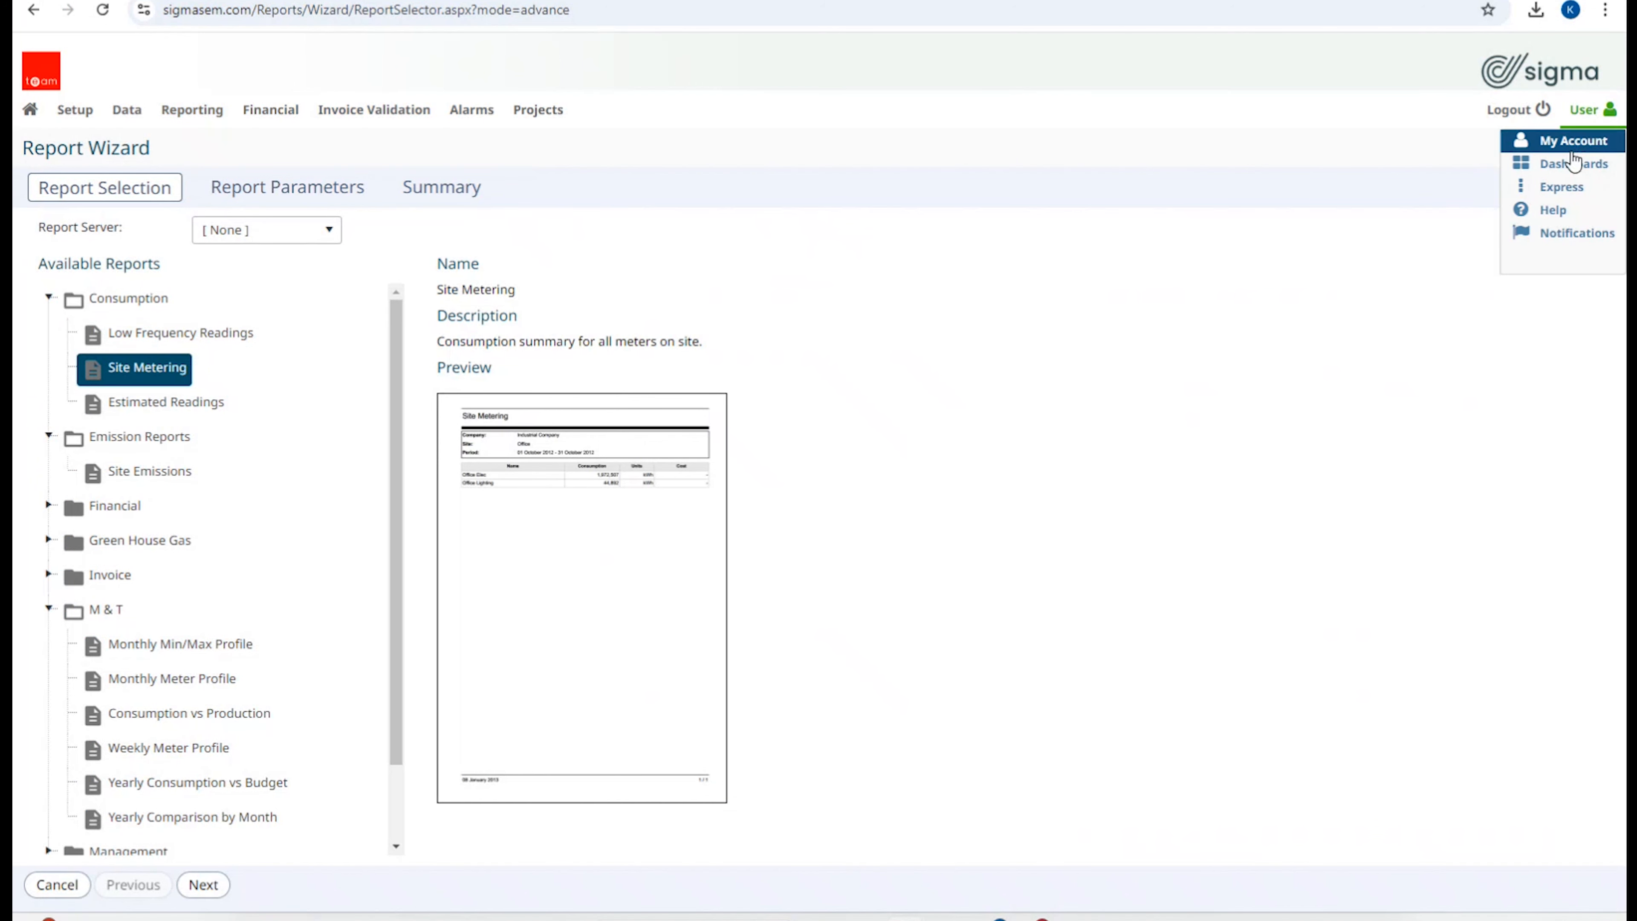
pyautogui.click(1573, 193)
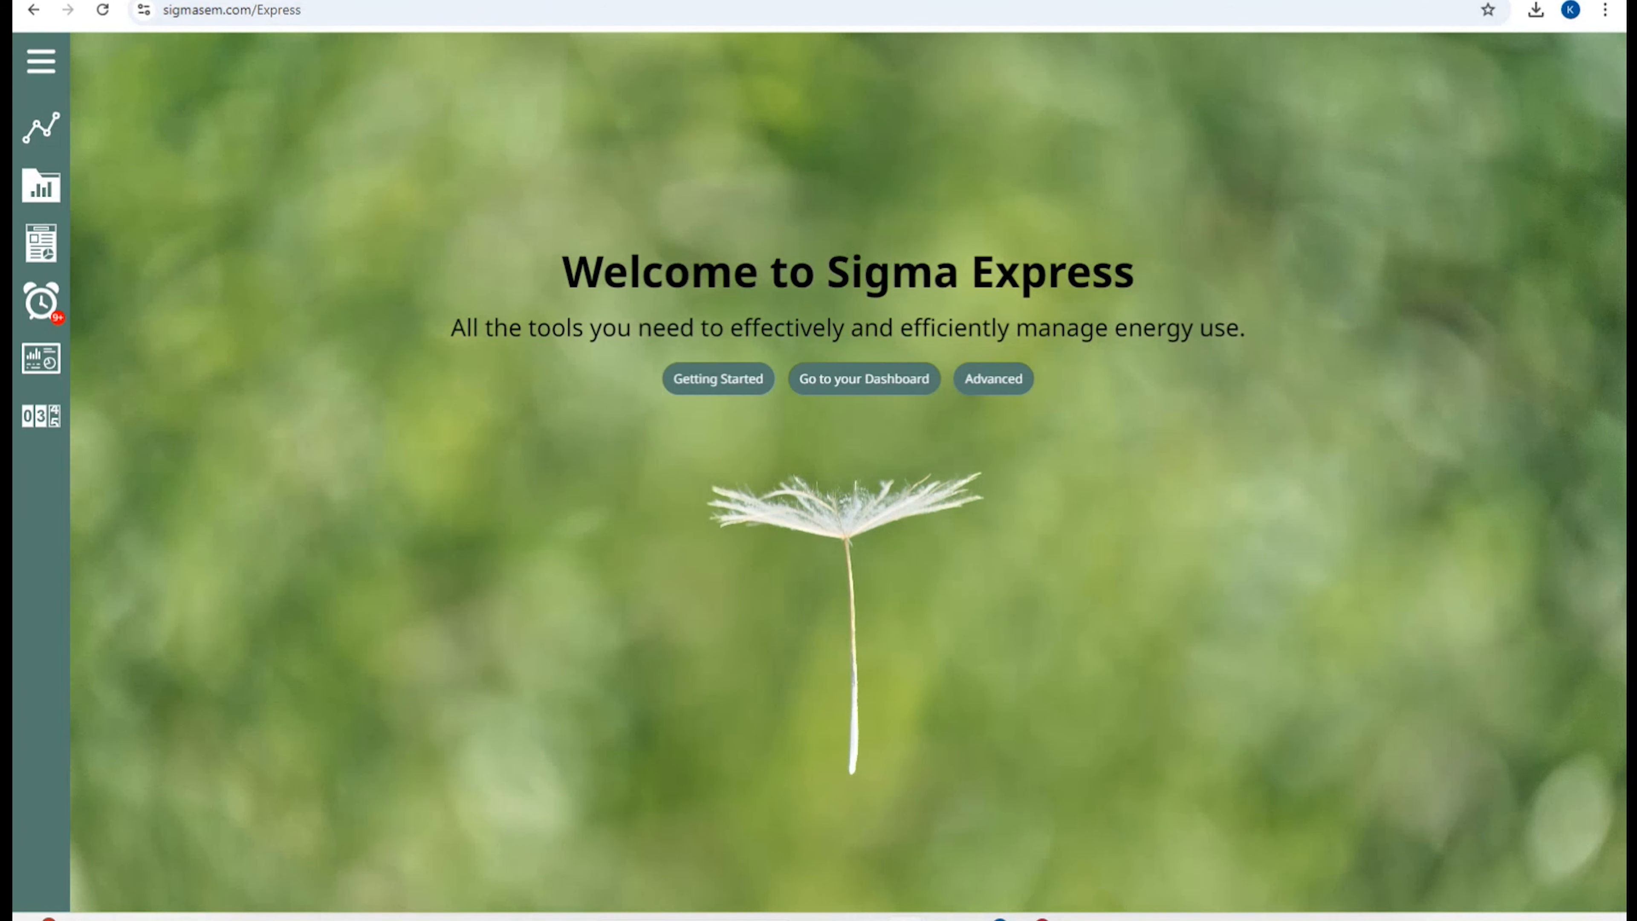
pyautogui.click(40, 245)
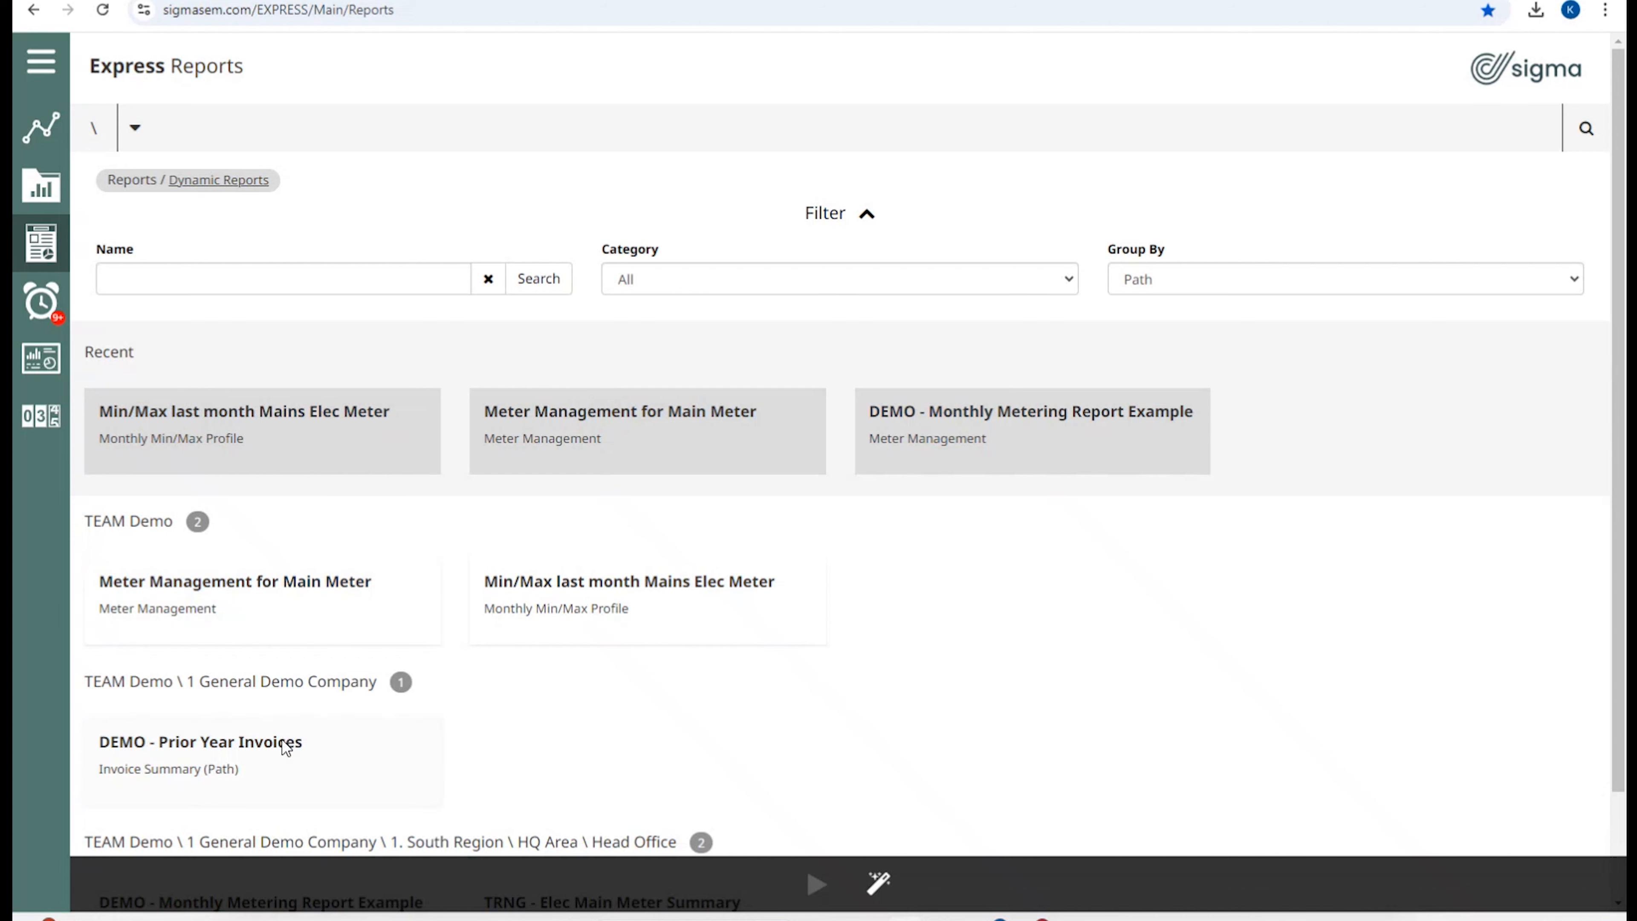
pyautogui.scroll(-2, 288, 721)
pyautogui.scroll(-1, 289, 710)
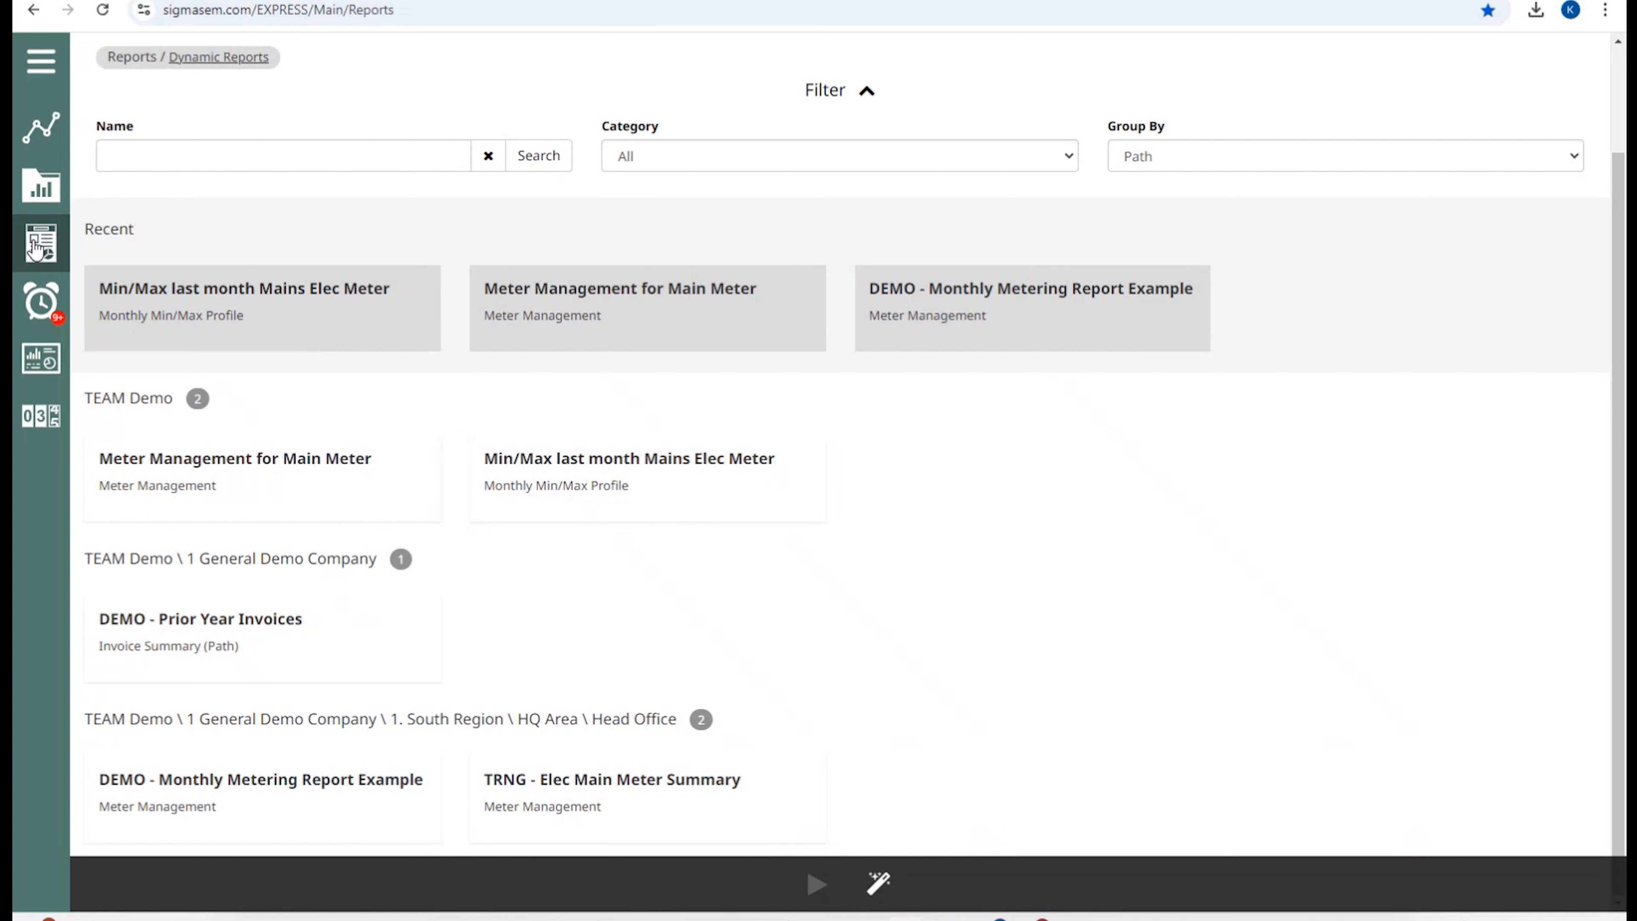
pyautogui.click(35, 247)
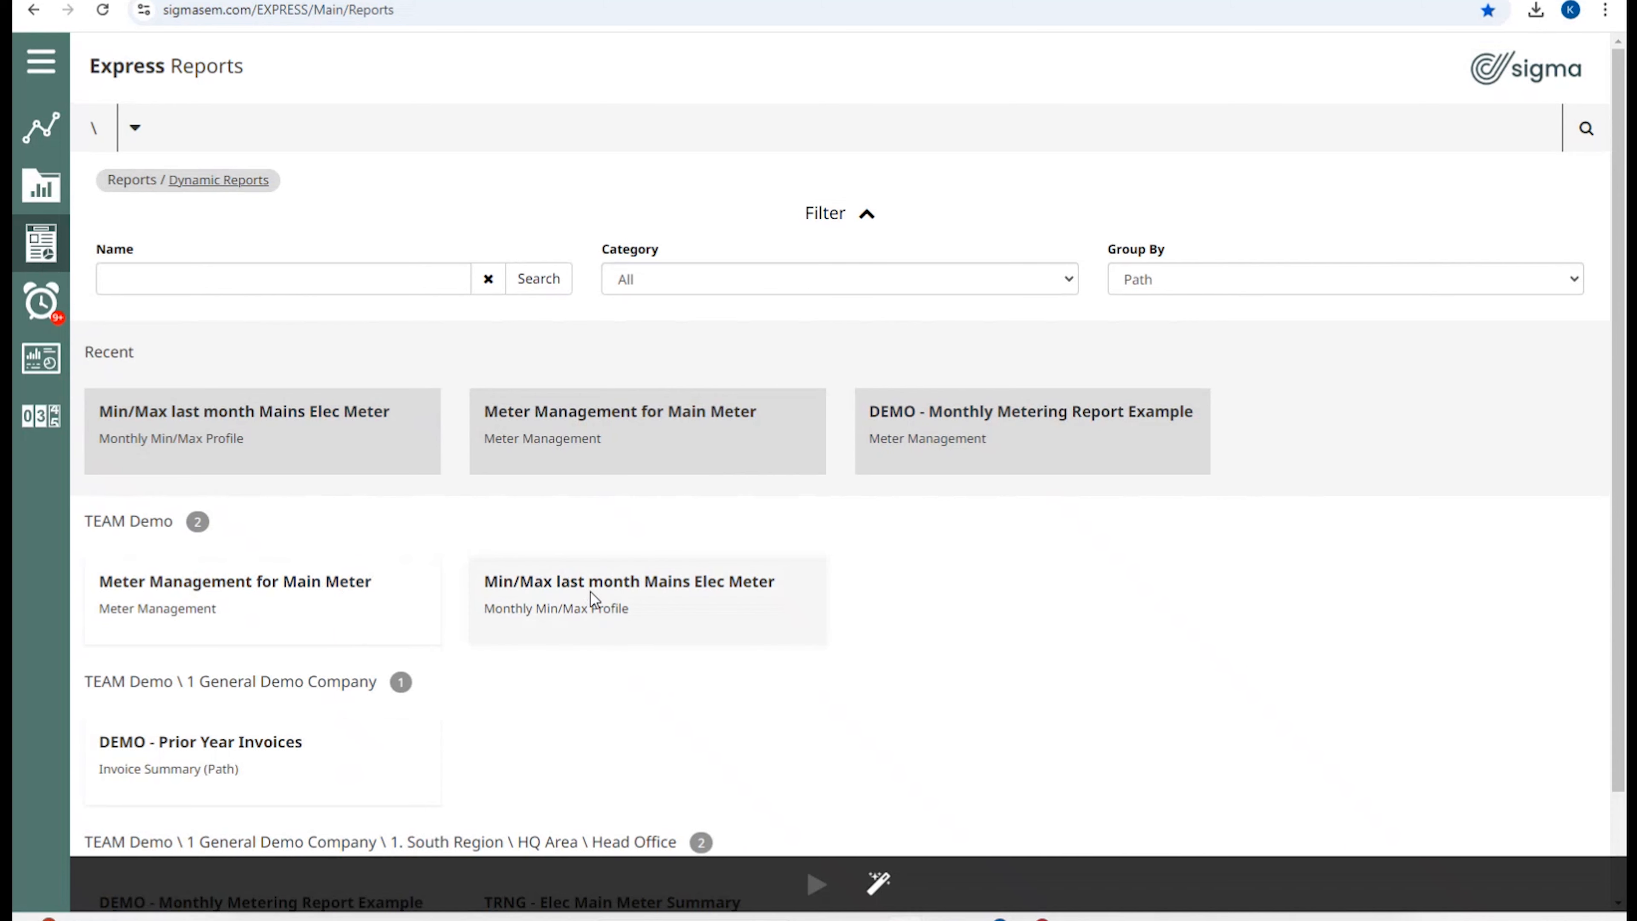
# Step: Run the "Min/Max last month Mains Elec Meter" template under TEAM Demo as a PDF, view the downloaded report, and close it
pyautogui.click(591, 592)
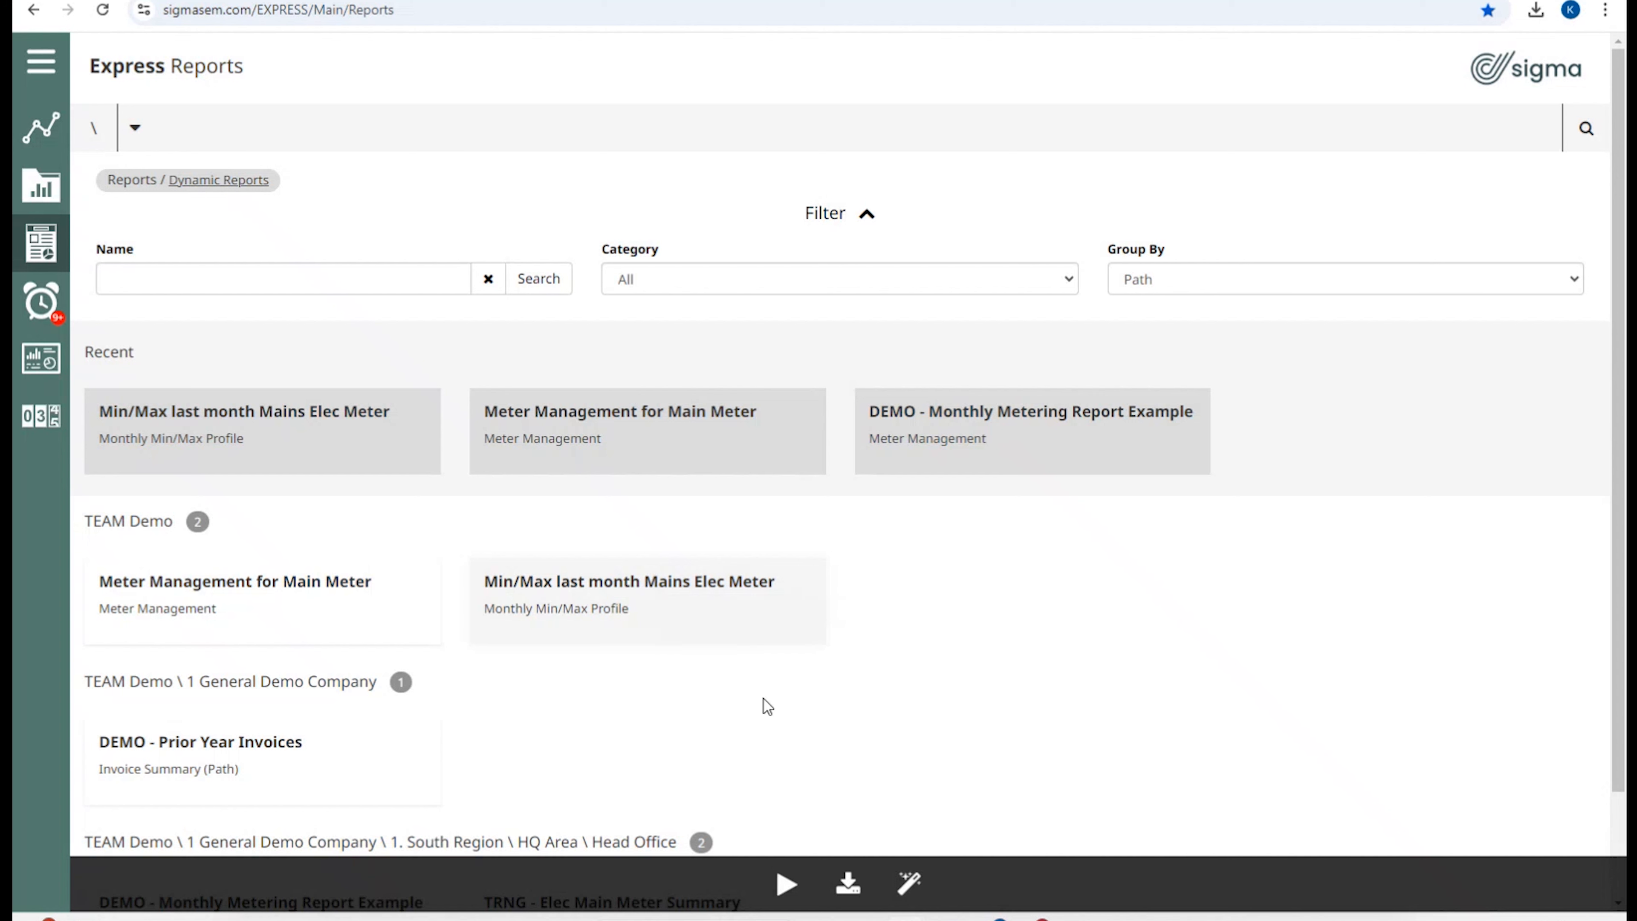
pyautogui.click(789, 891)
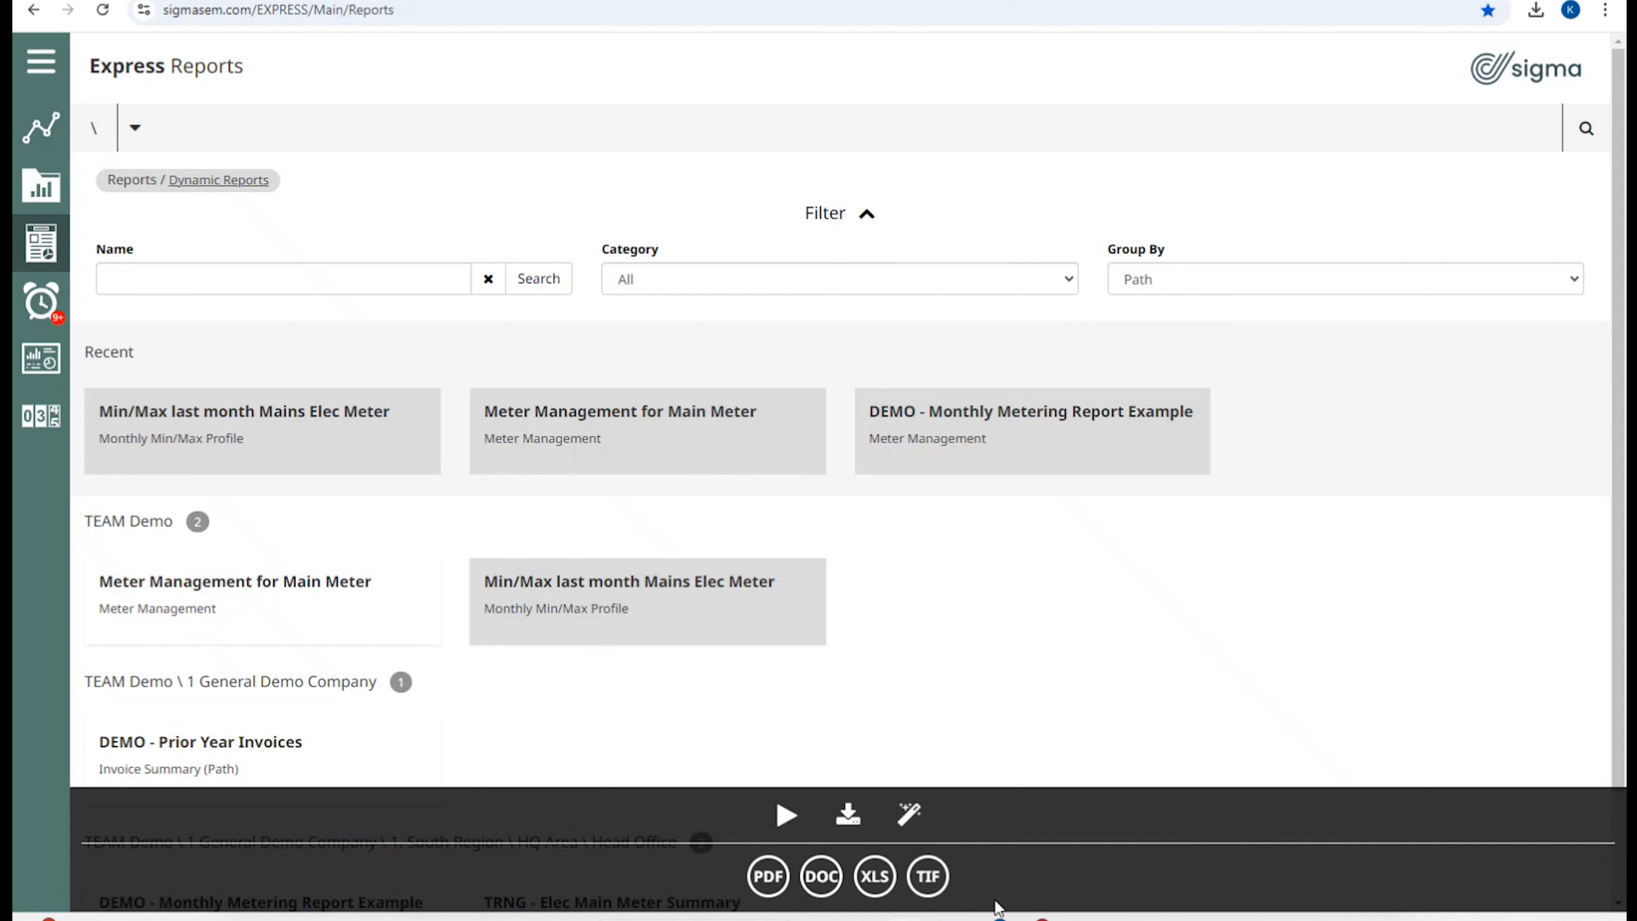
pyautogui.click(768, 877)
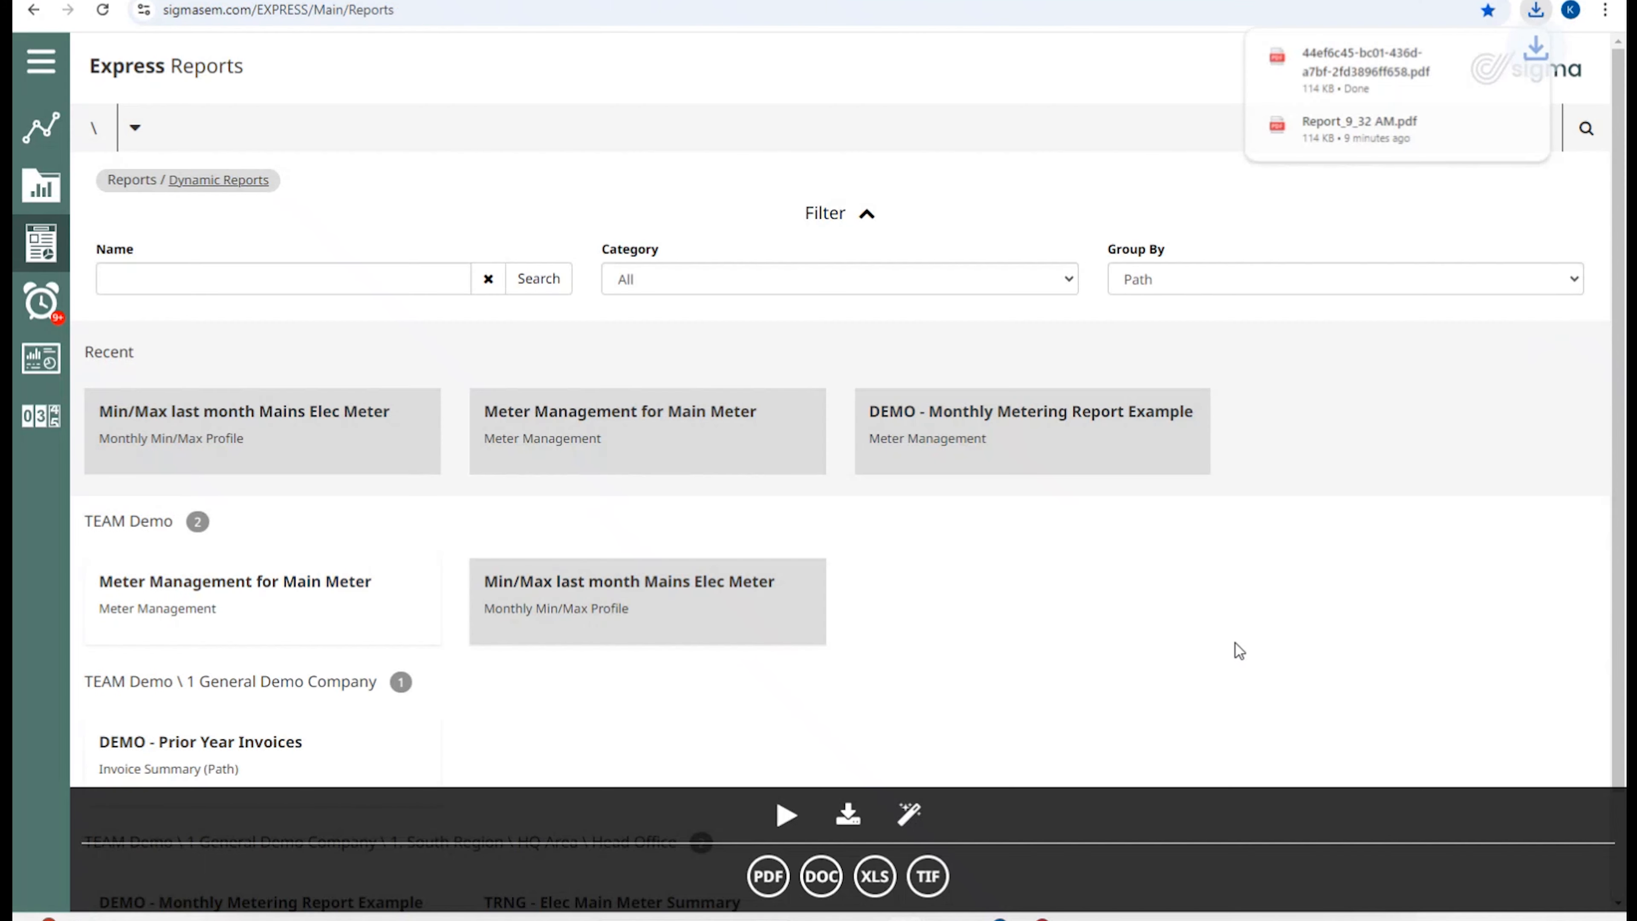
pyautogui.click(1377, 54)
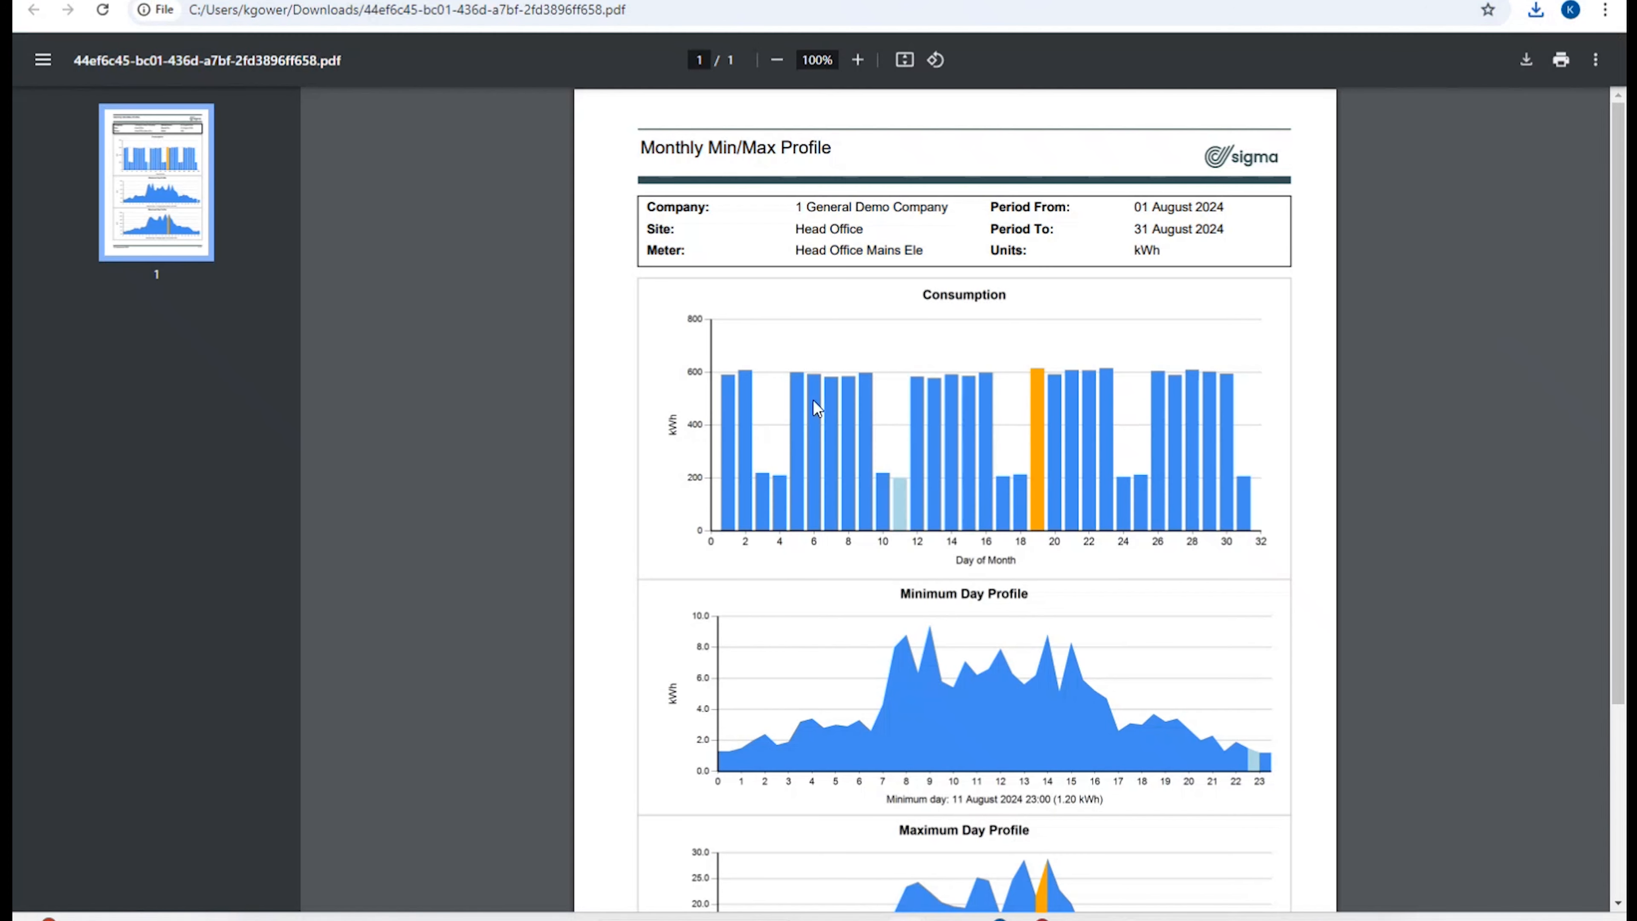
pyautogui.click(616, 0)
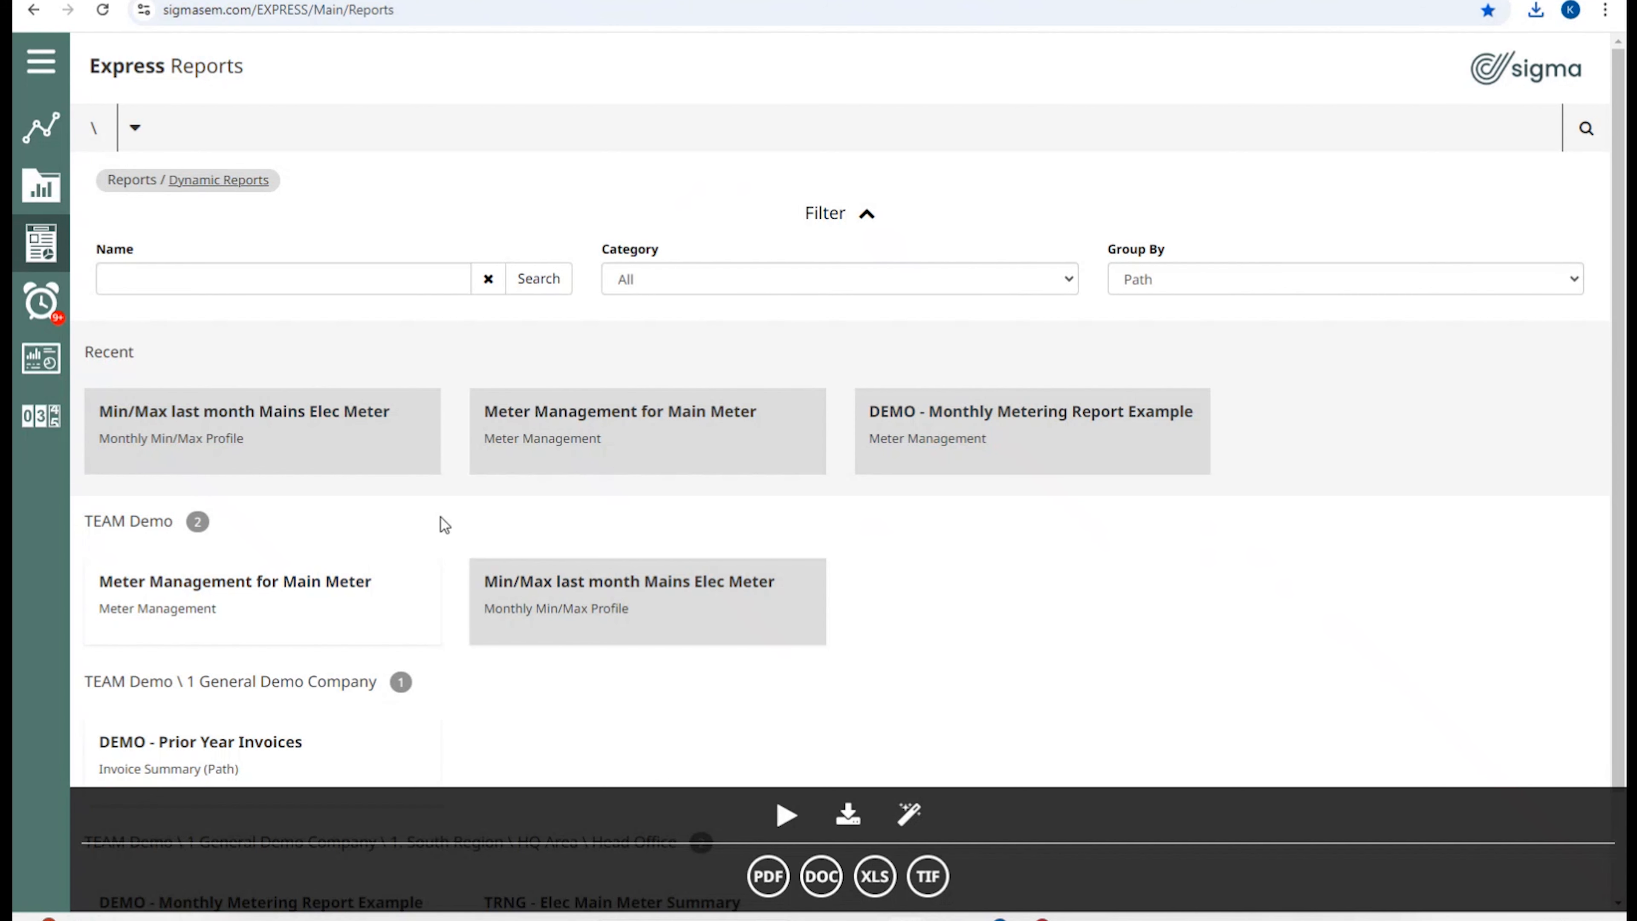
# Step: Leave Sigma Express for the advanced version of Sigma and go to its home page, Tree Configuration
pyautogui.click(825, 598)
pyautogui.click(42, 64)
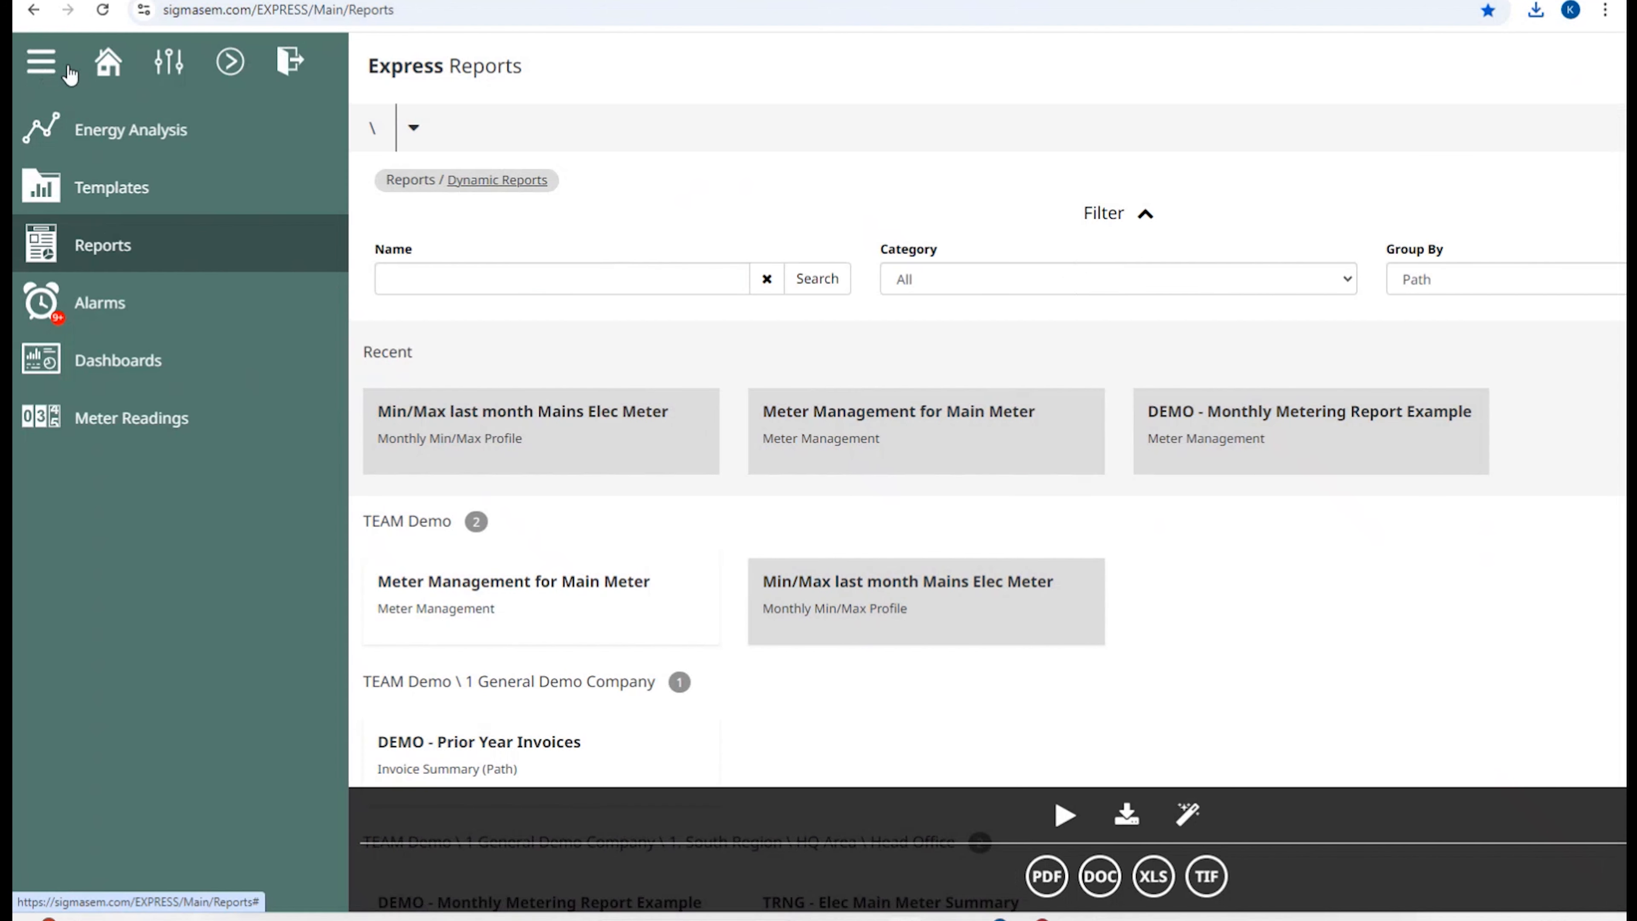
pyautogui.click(229, 62)
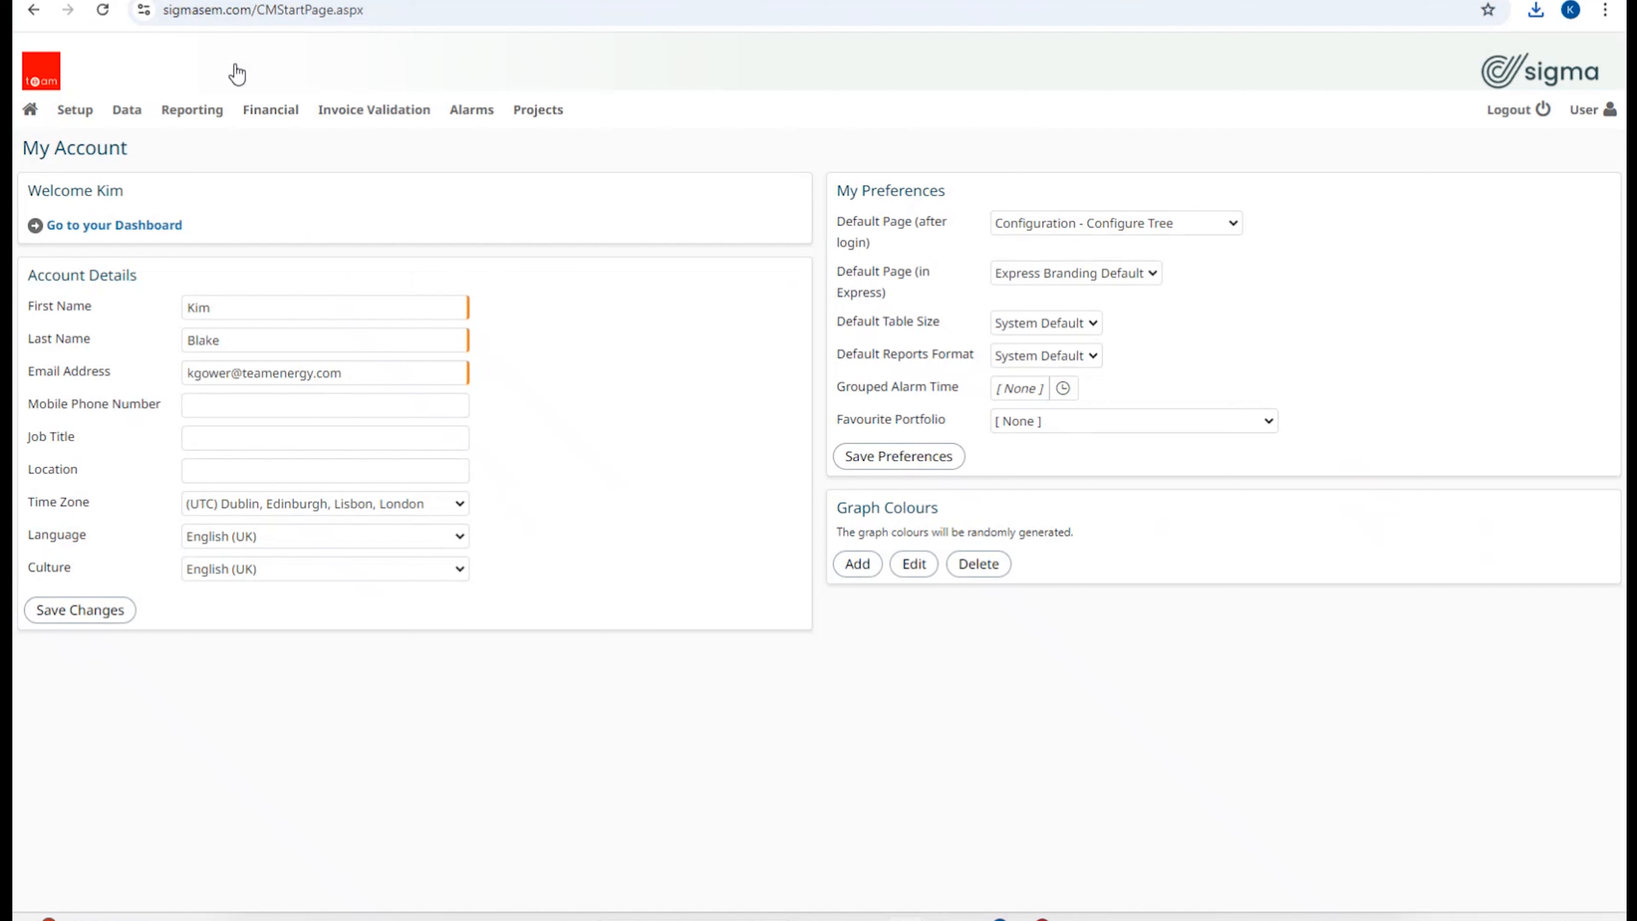
pyautogui.moveTo(84, 128)
pyautogui.click(30, 111)
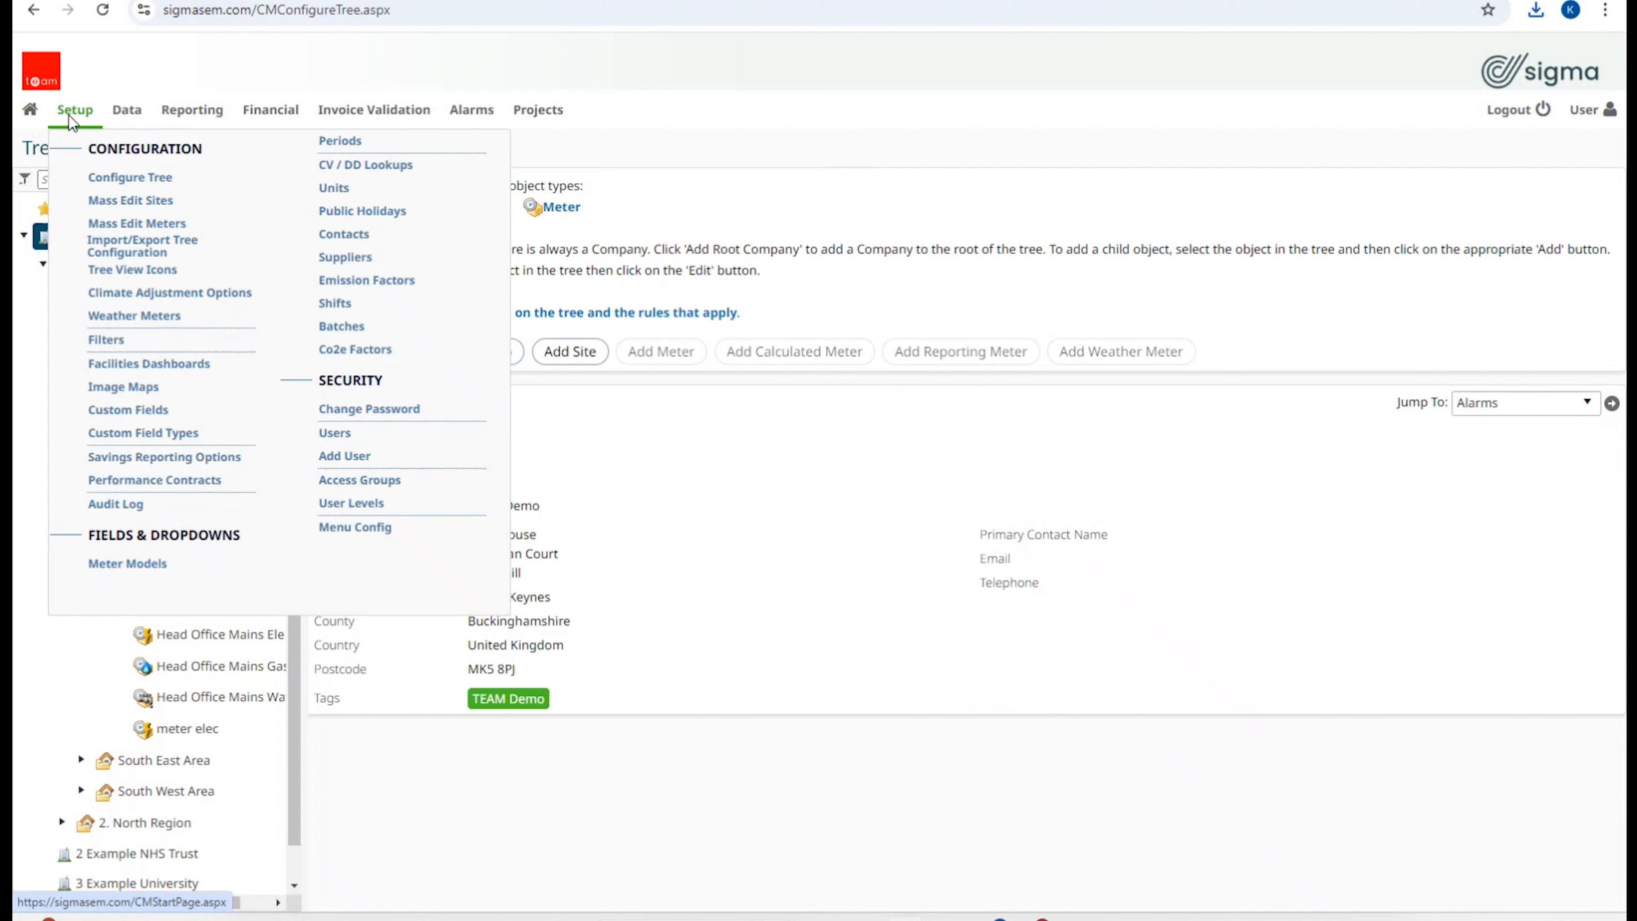
pyautogui.moveTo(220, 116)
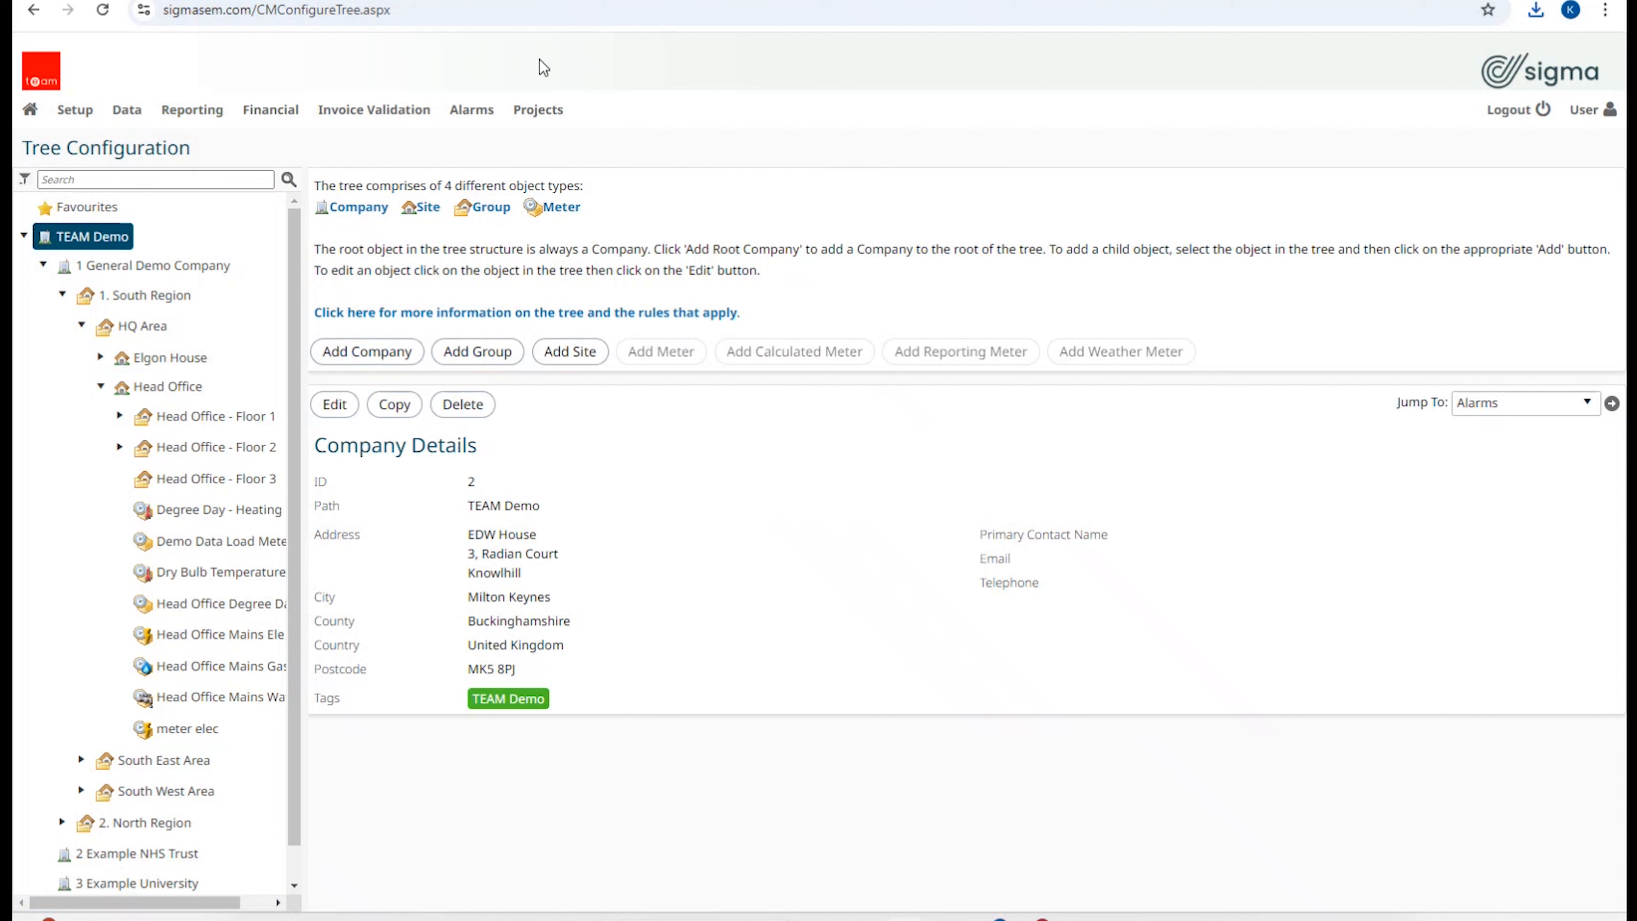
# Step: Open the Report Wizard page in the Sigma User Manual and review its links and table of report and schedule actions
pyautogui.click(387, 1)
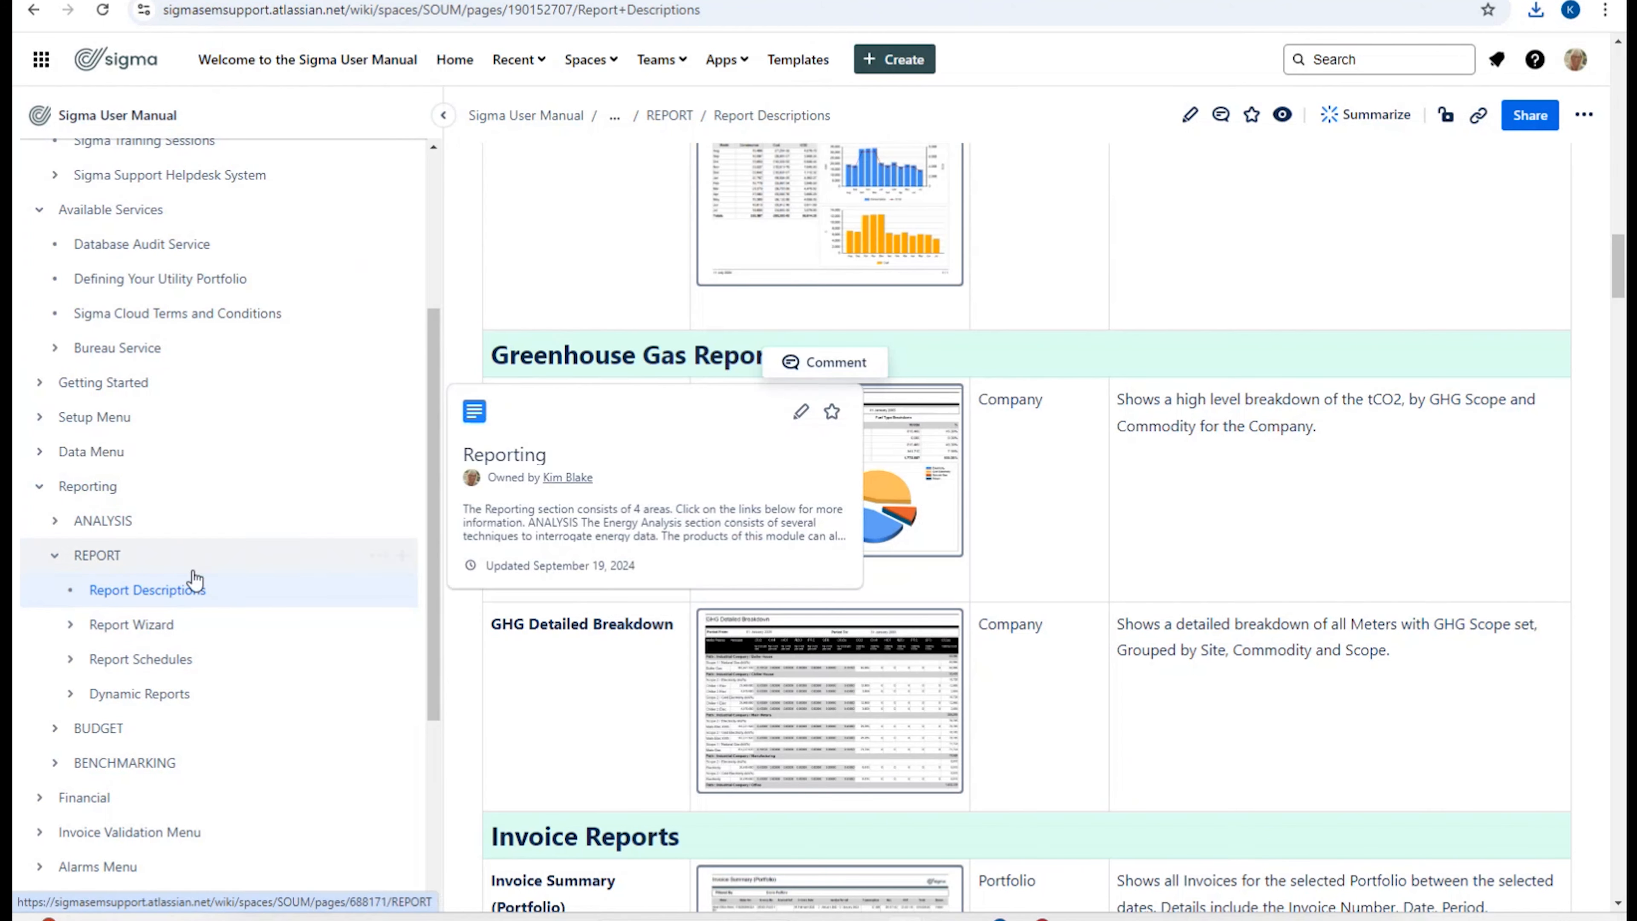
pyautogui.click(113, 627)
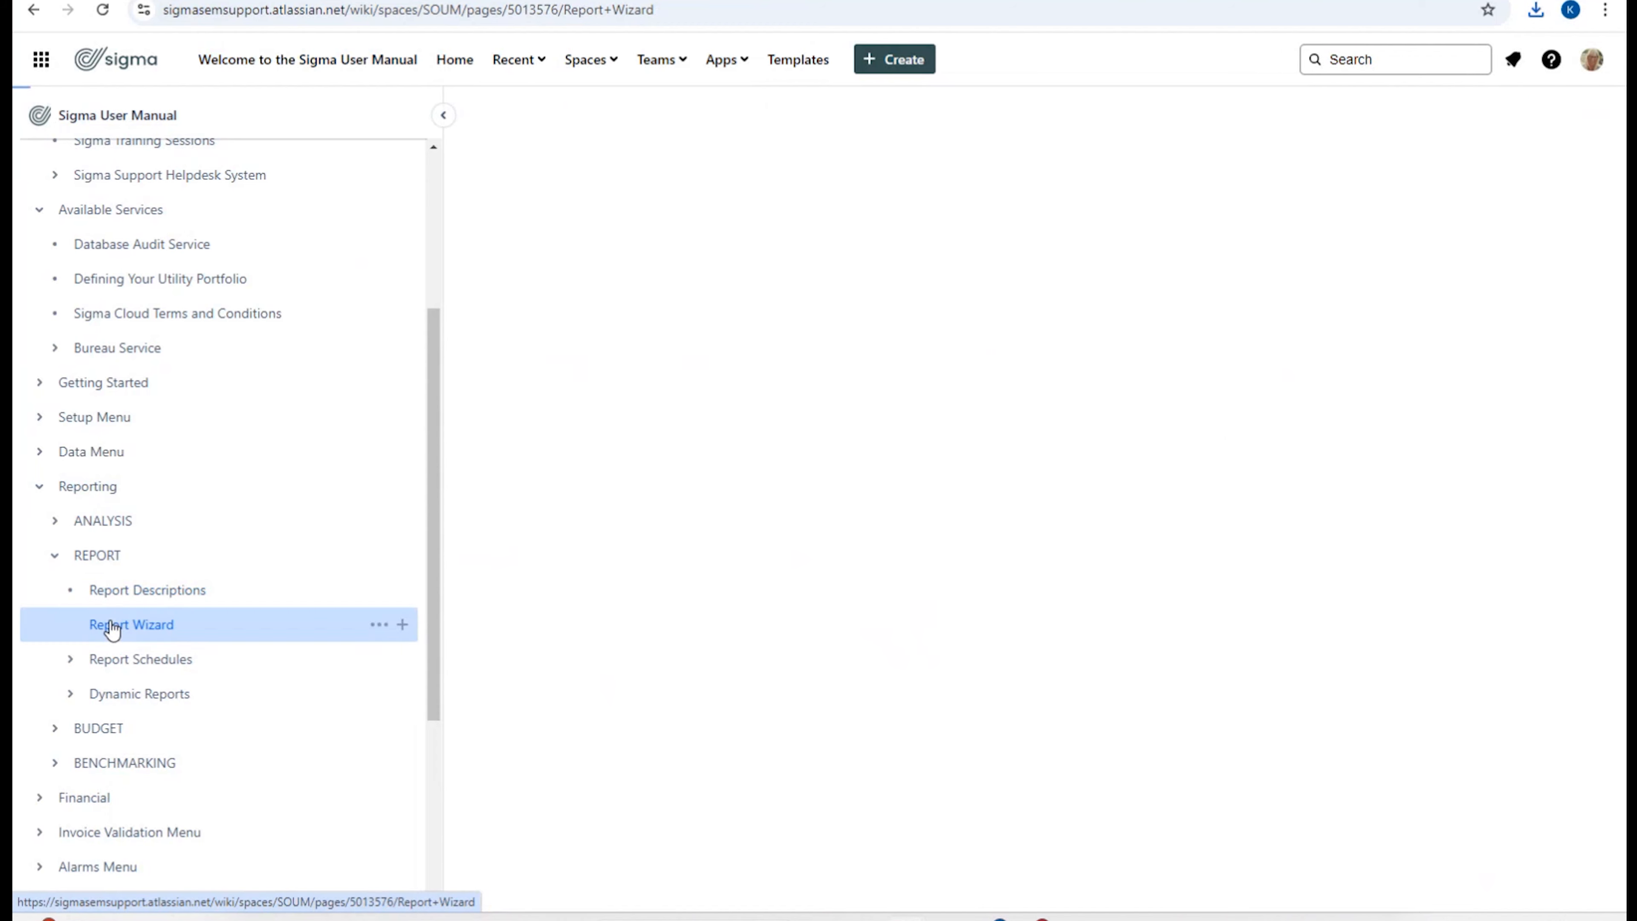
pyautogui.scroll(-15, 925, 454)
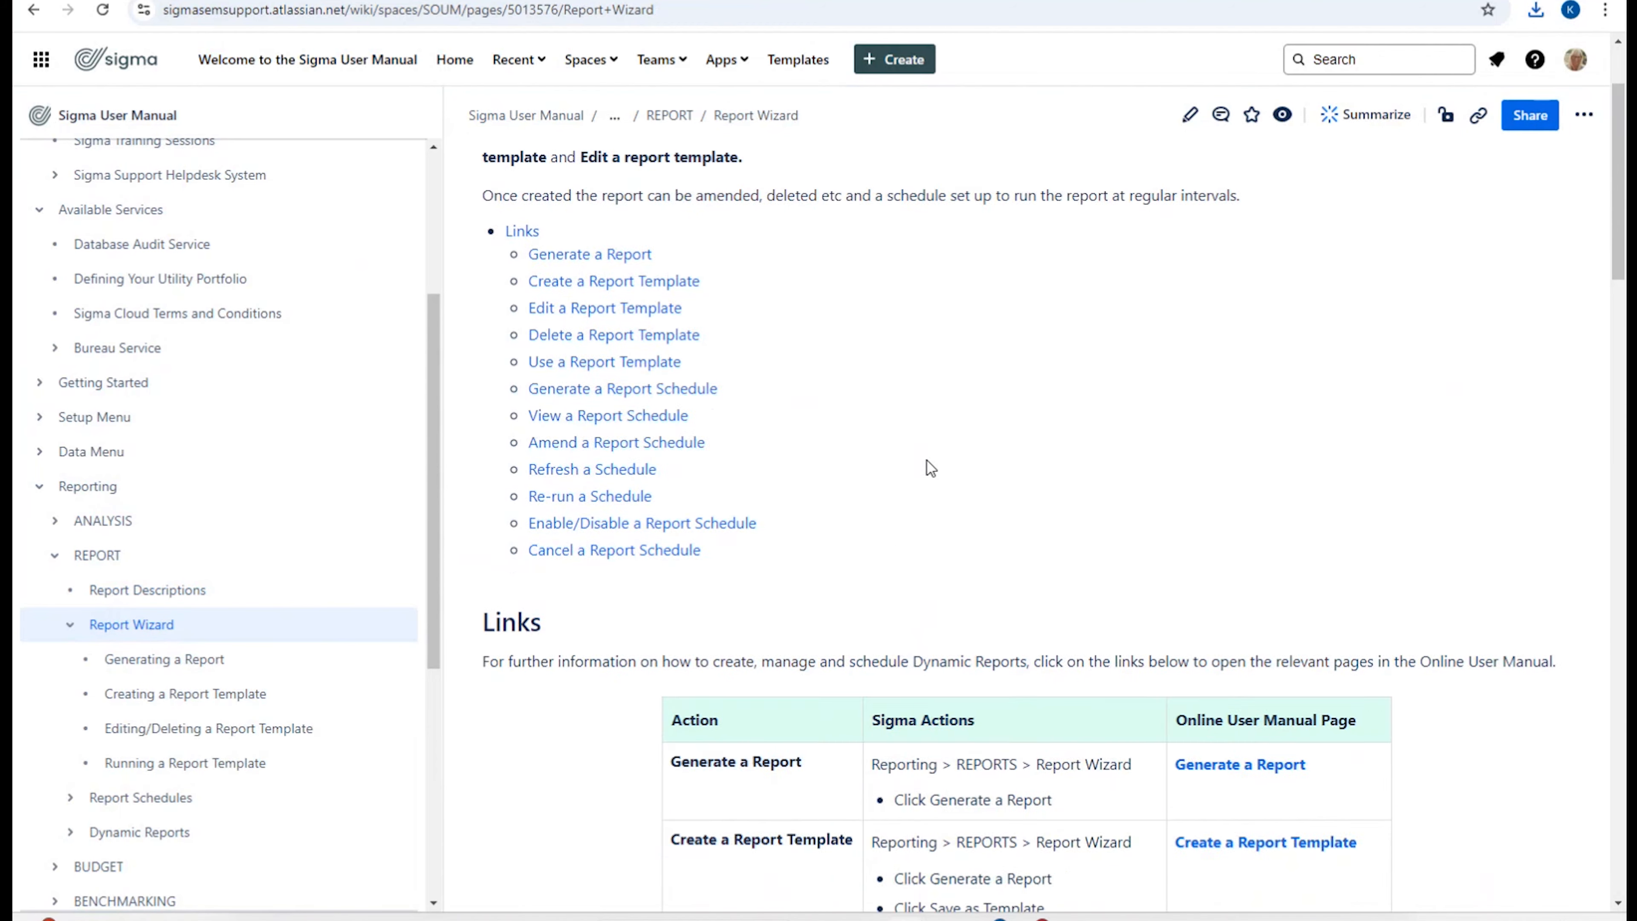
pyautogui.scroll(-20, 929, 459)
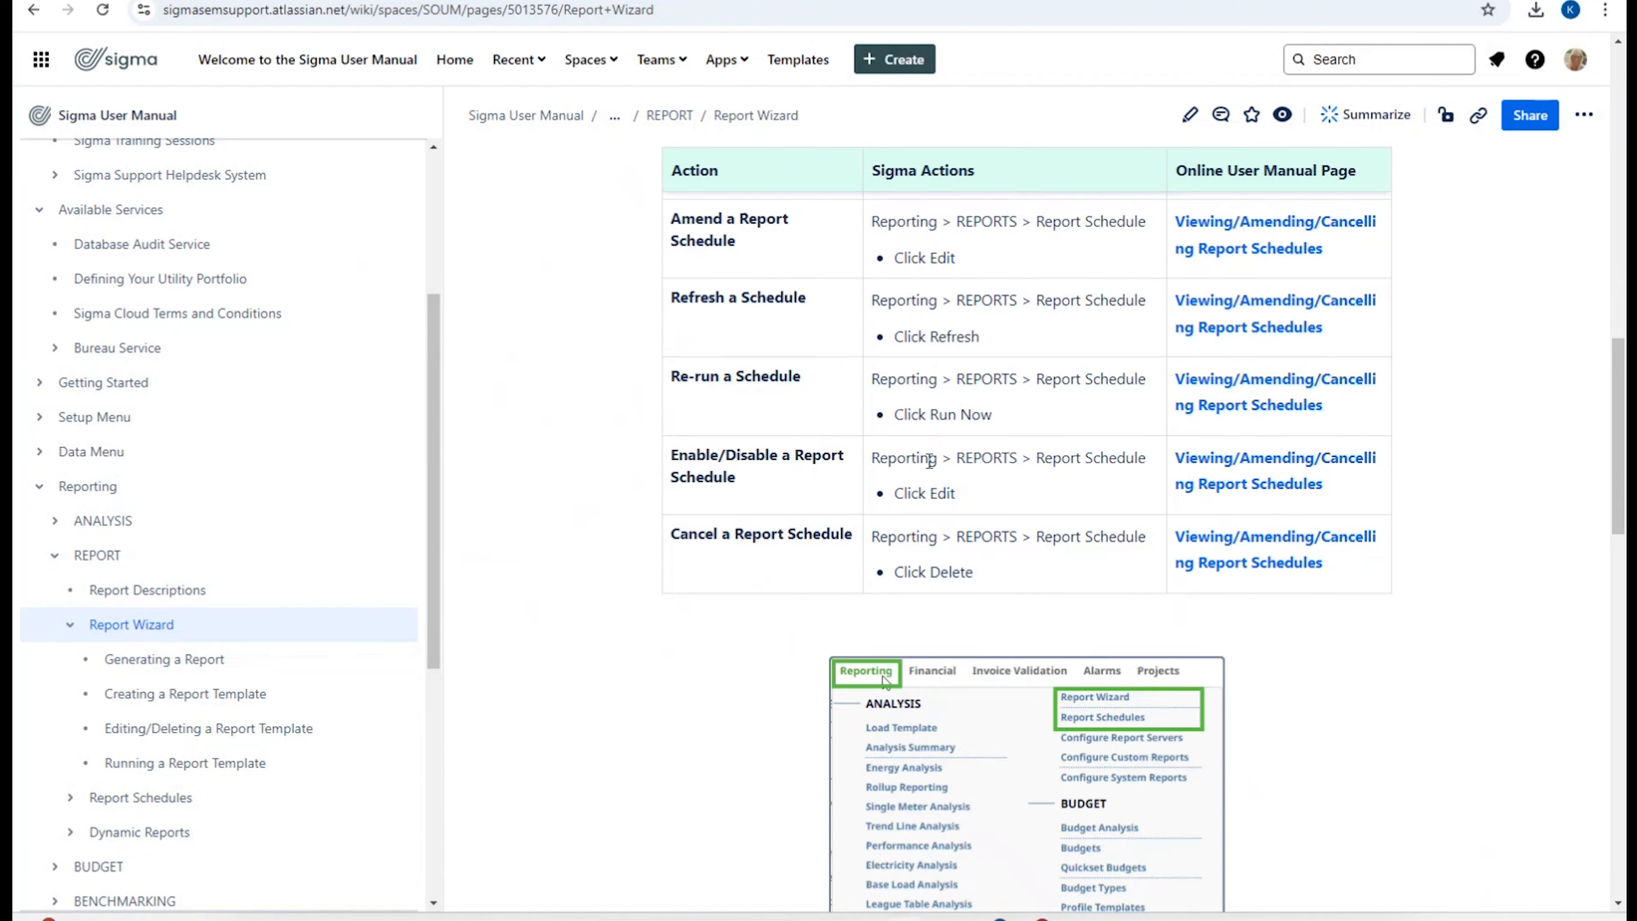